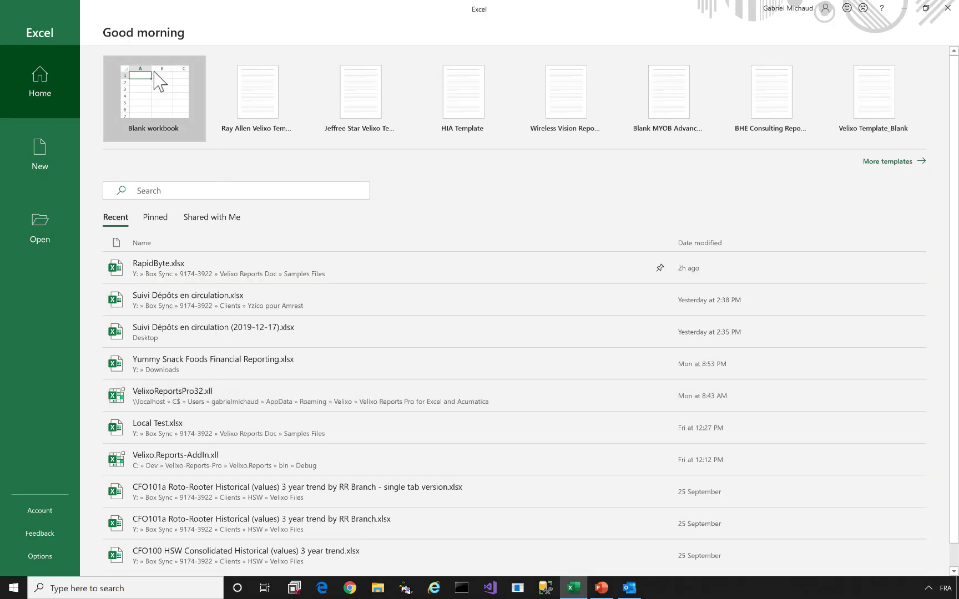
Create a new blank workbook, Book2, and show the Acumatica add-in ribbon commands
left_click(157, 91)
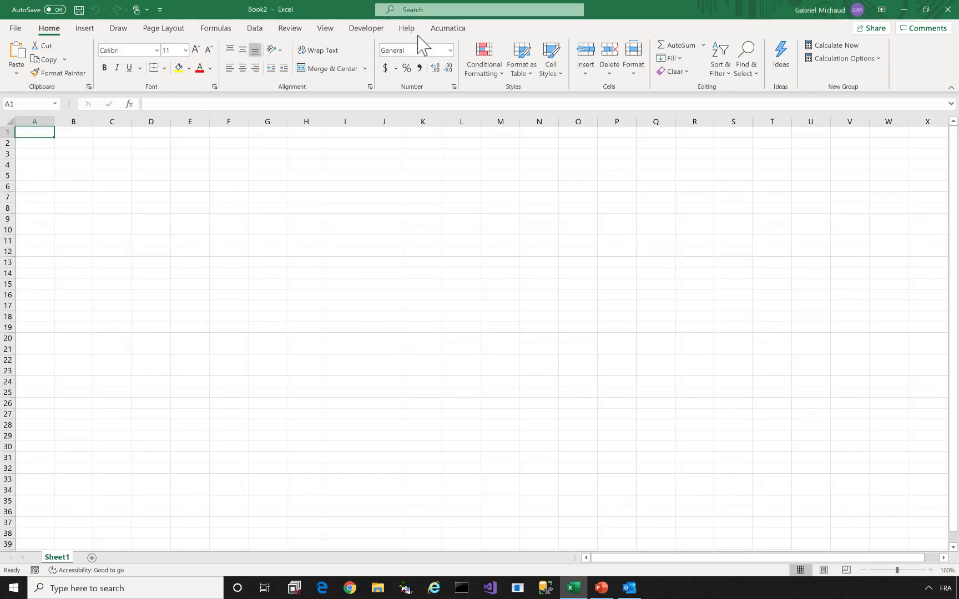
left_click(456, 33)
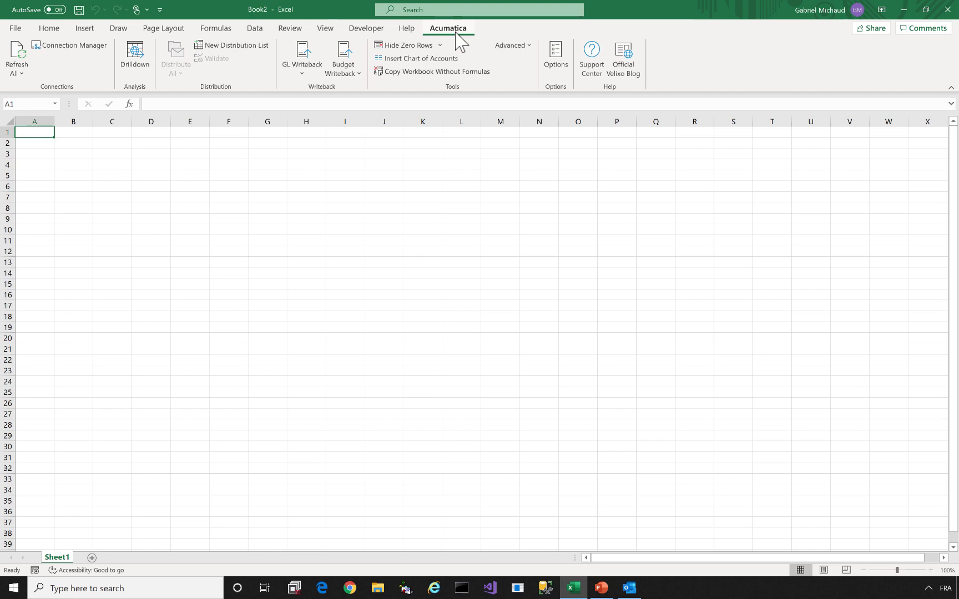
left_click(78, 47)
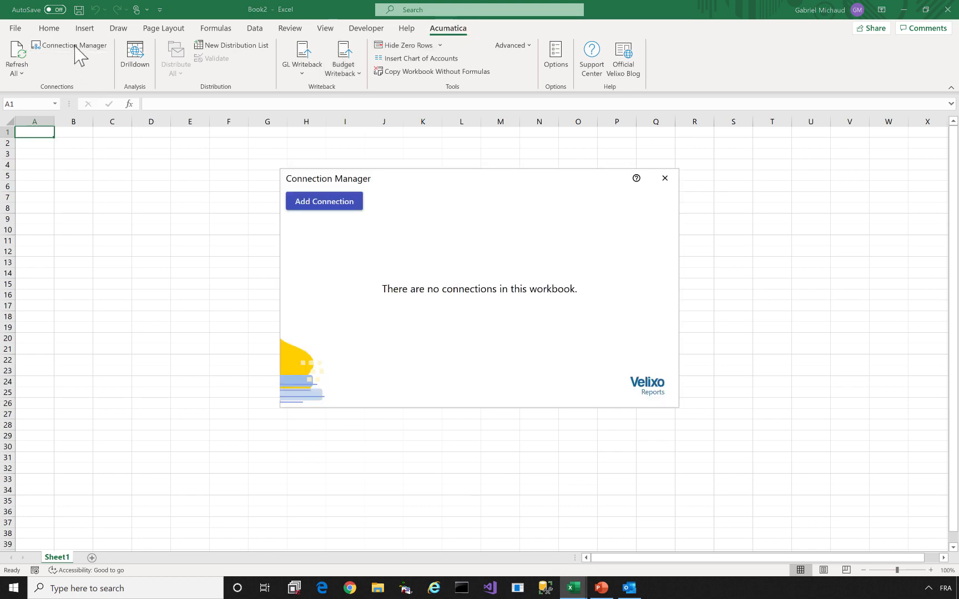
left_click(325, 202)
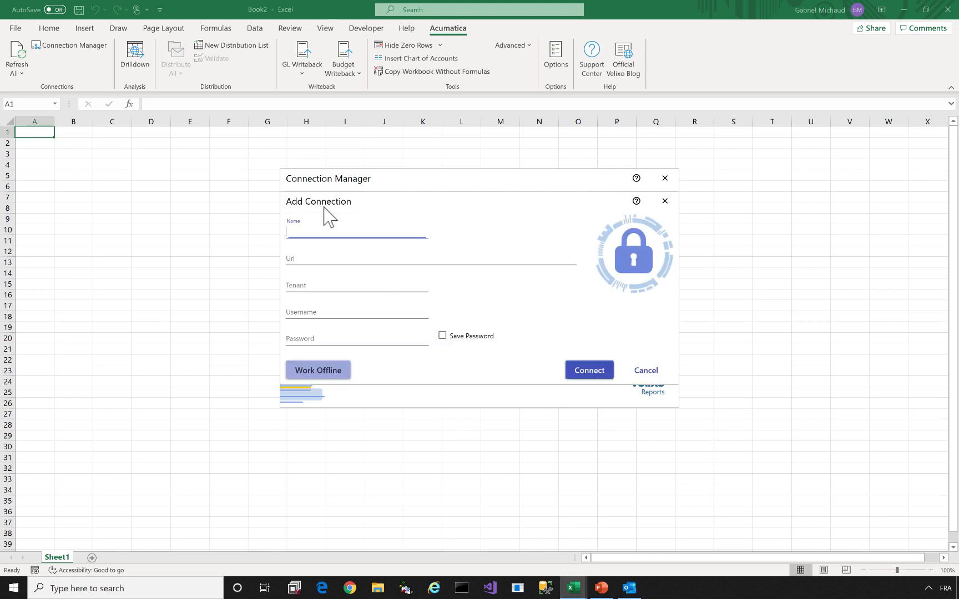
type("Demo")
key("Tab")
type("https:/")
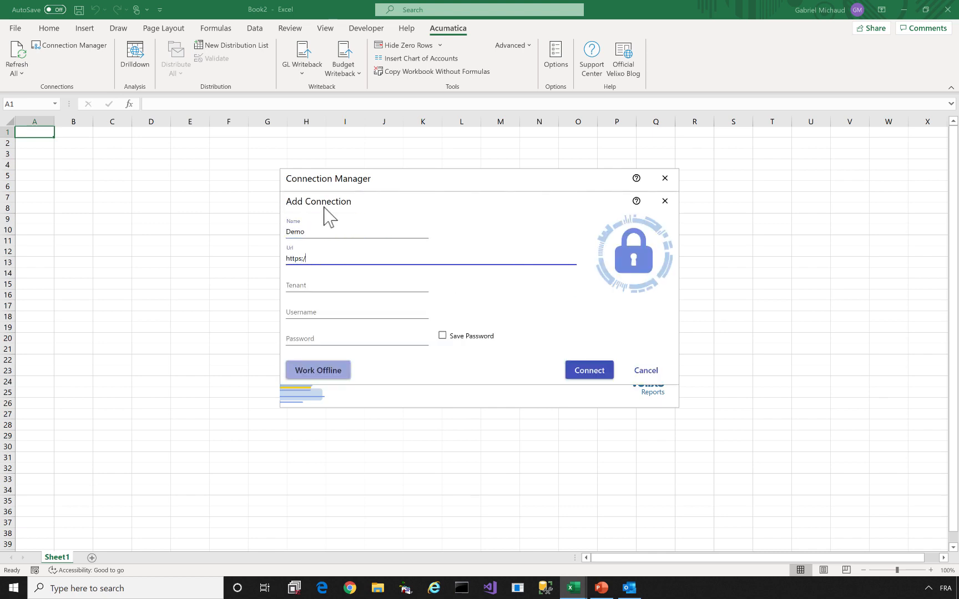
type("/test.velixo.com/2019R2")
key("Tab")
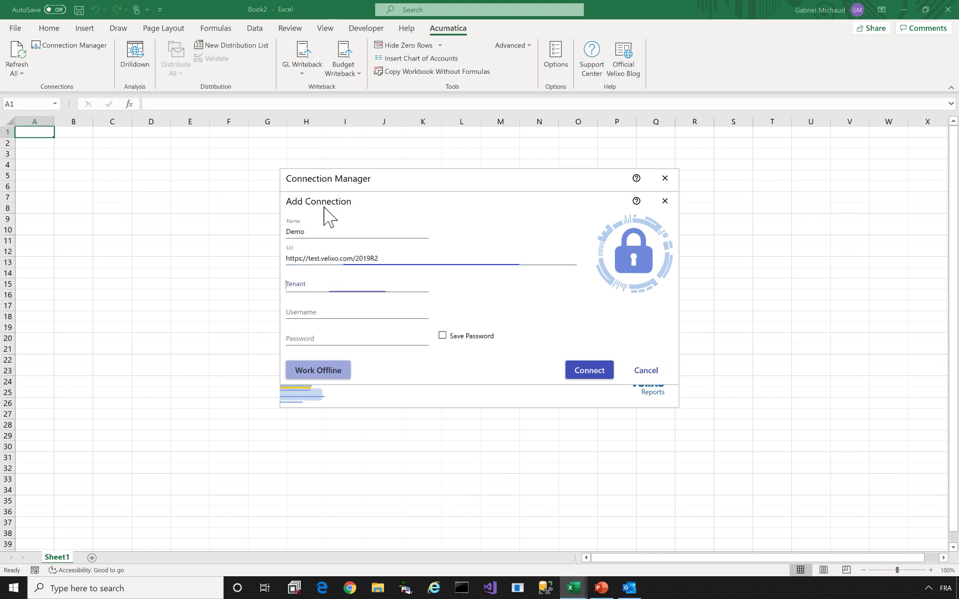
type("Sales Demo")
key("Tab")
type("admin")
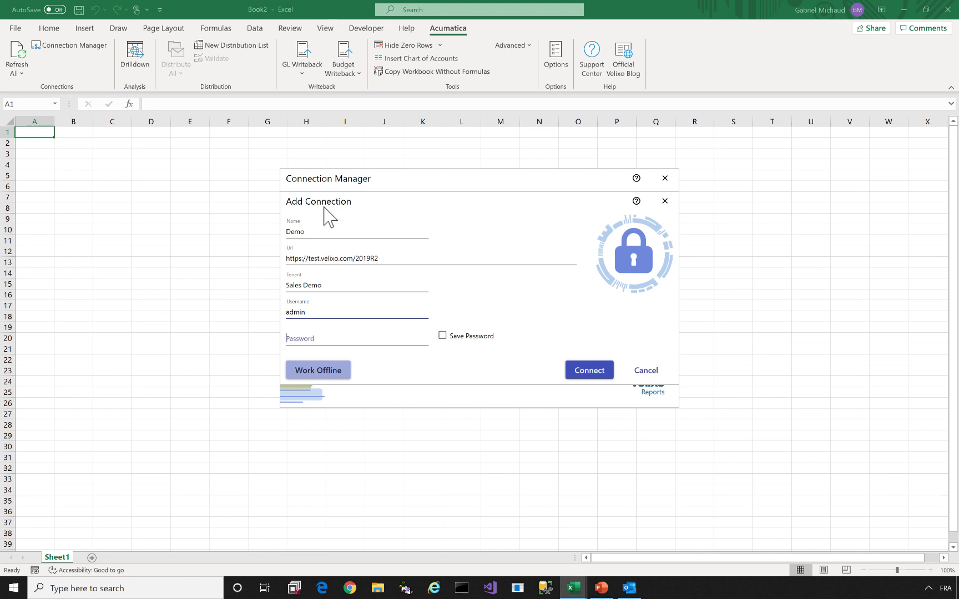
key("Tab")
type("••••••••••")
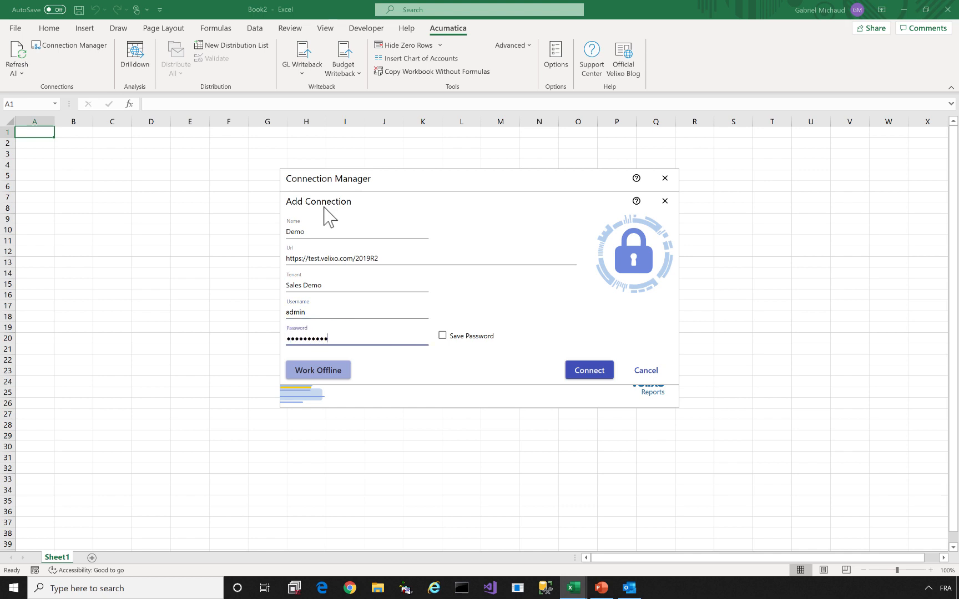
left_click(387, 258)
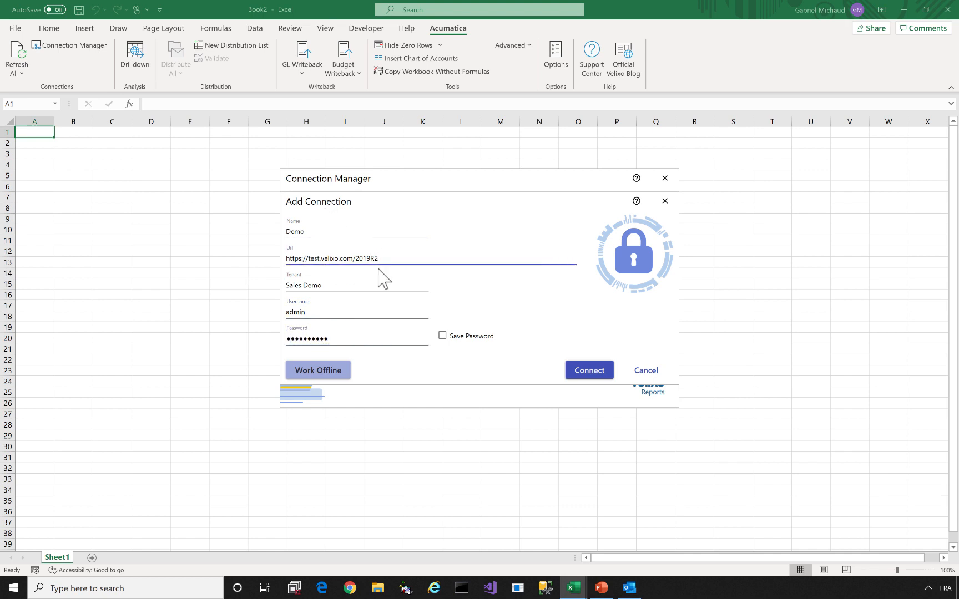
left_click_drag(370, 260, 261, 261)
key("ctrl+c")
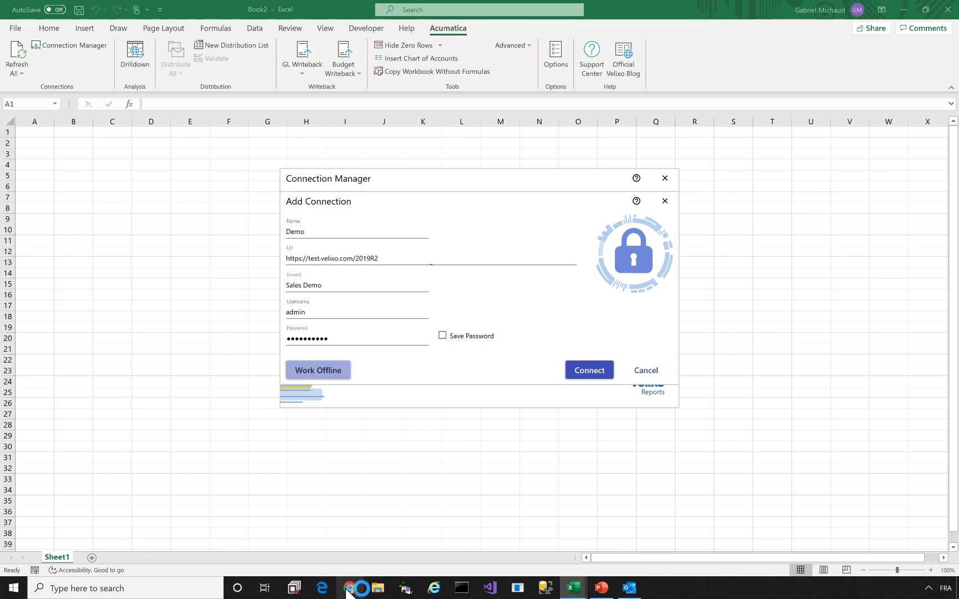
left_click(349, 588)
key("ctrl+v")
key("Return")
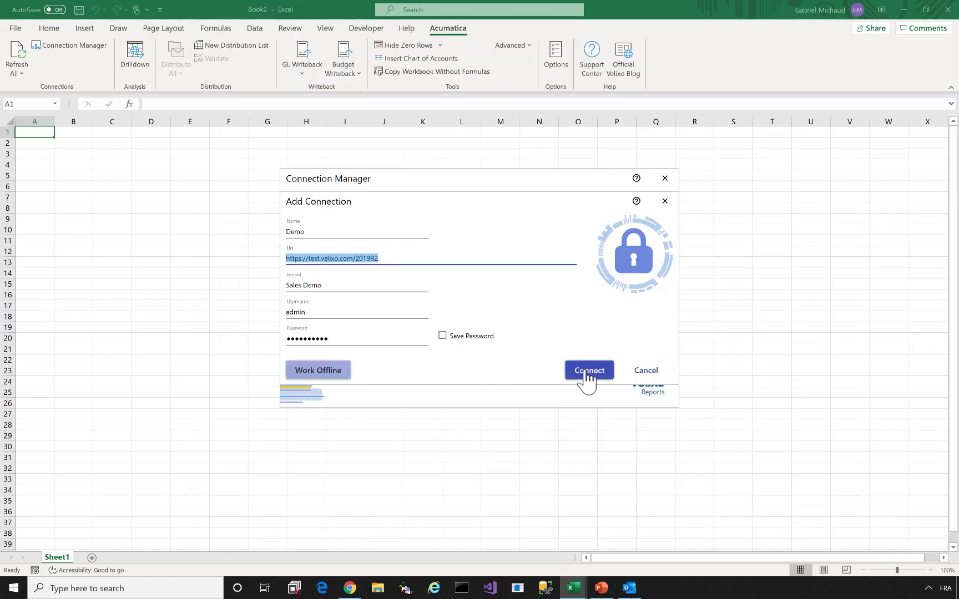
left_click(587, 371)
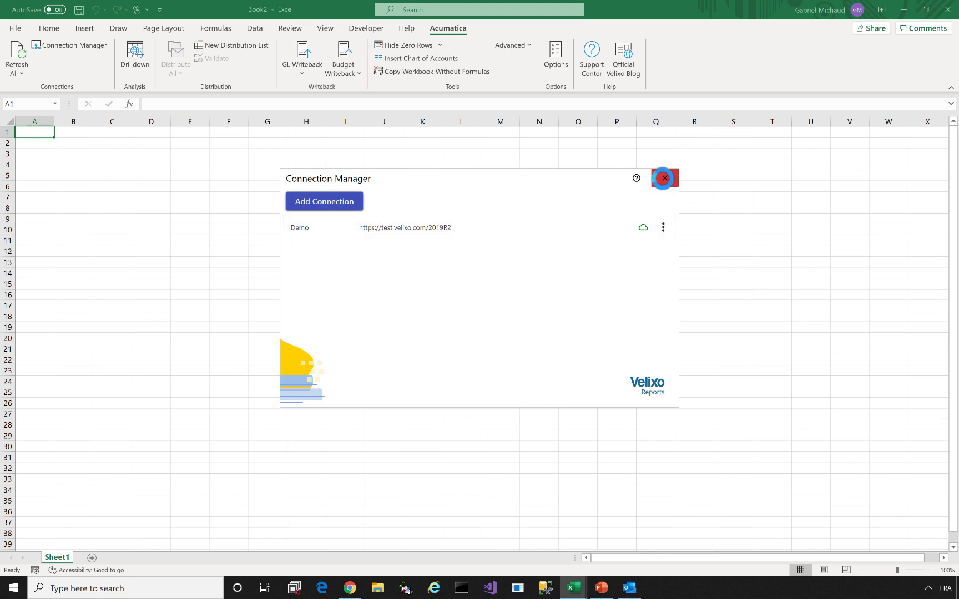
Insert the Demo chart of accounts into column A from A4, starting at account 10100
left_click(665, 178)
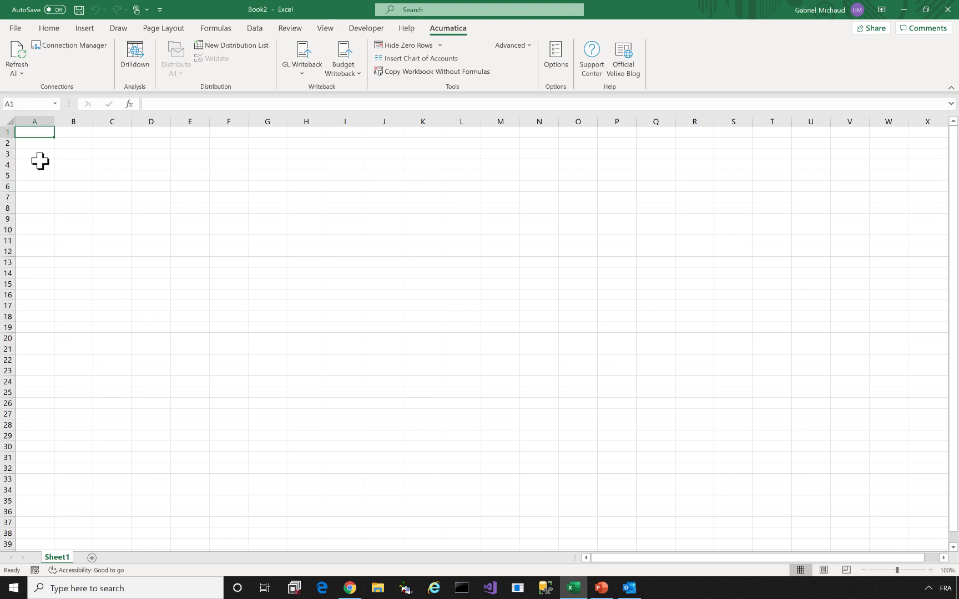
left_click(40, 162)
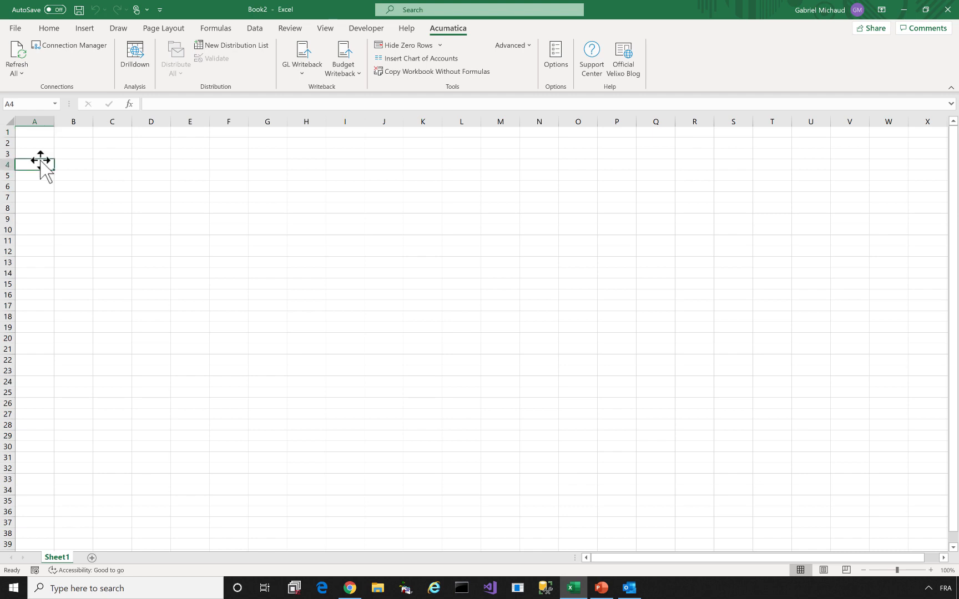
left_click(416, 59)
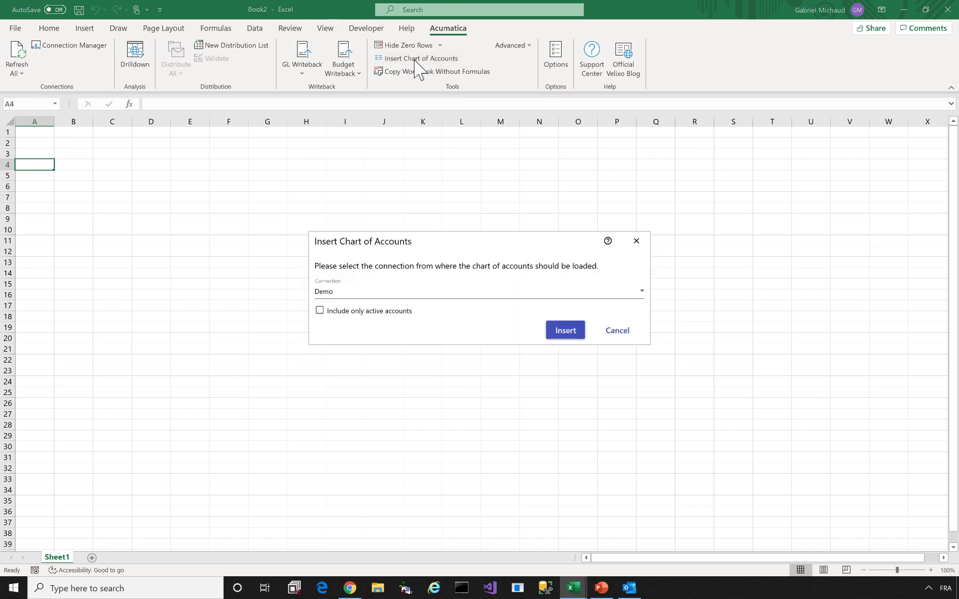
left_click(565, 333)
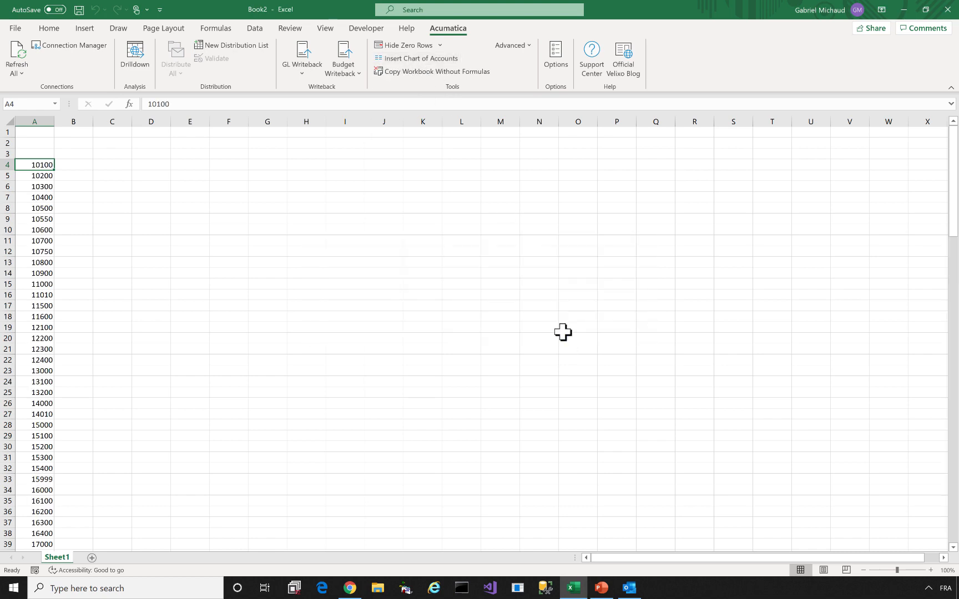
left_click(69, 163)
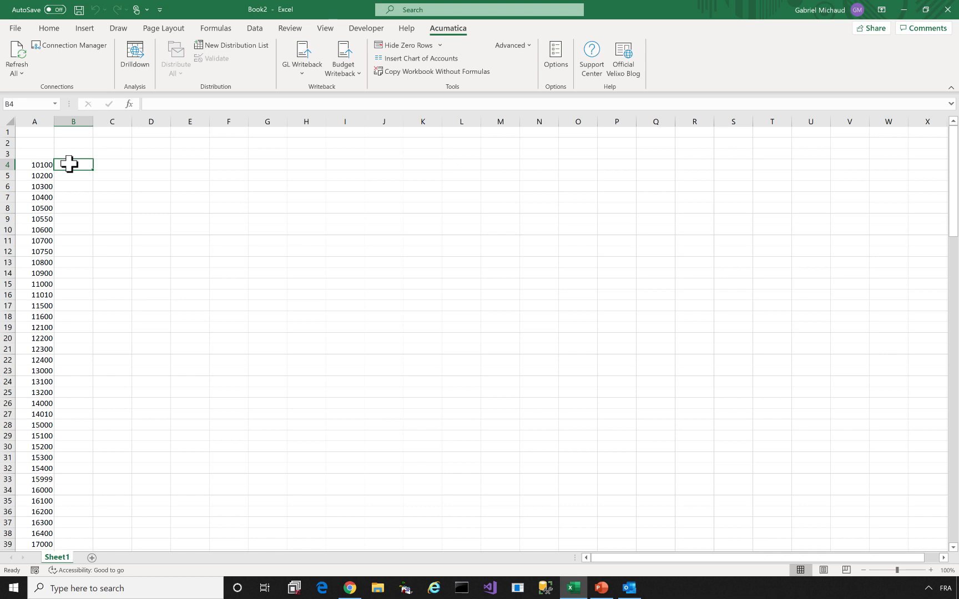
Enter =ACCOUNTNAME("Demo", A4) in B4, fill it down the list and autofit column B
type("=")
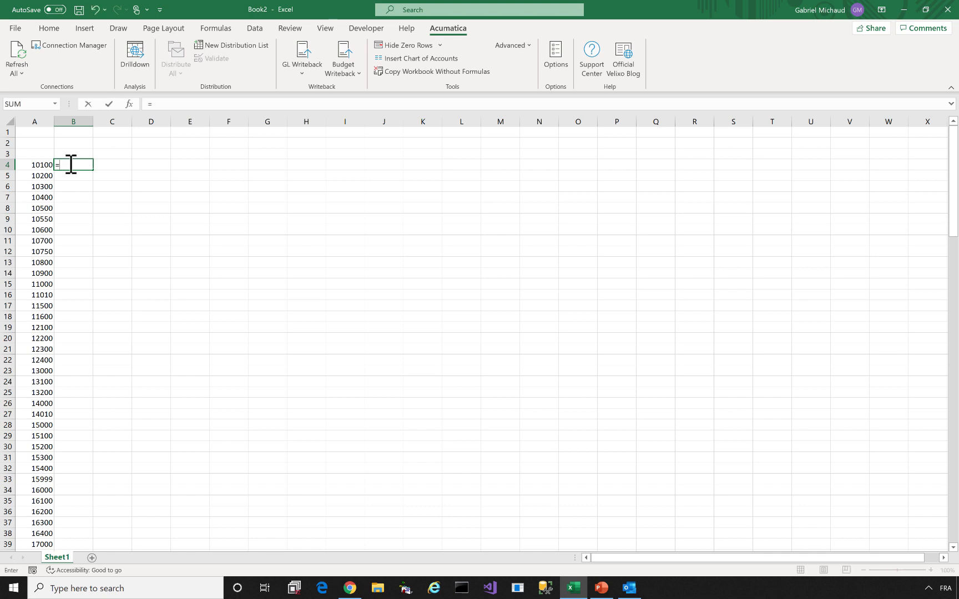
type("ACCOUN")
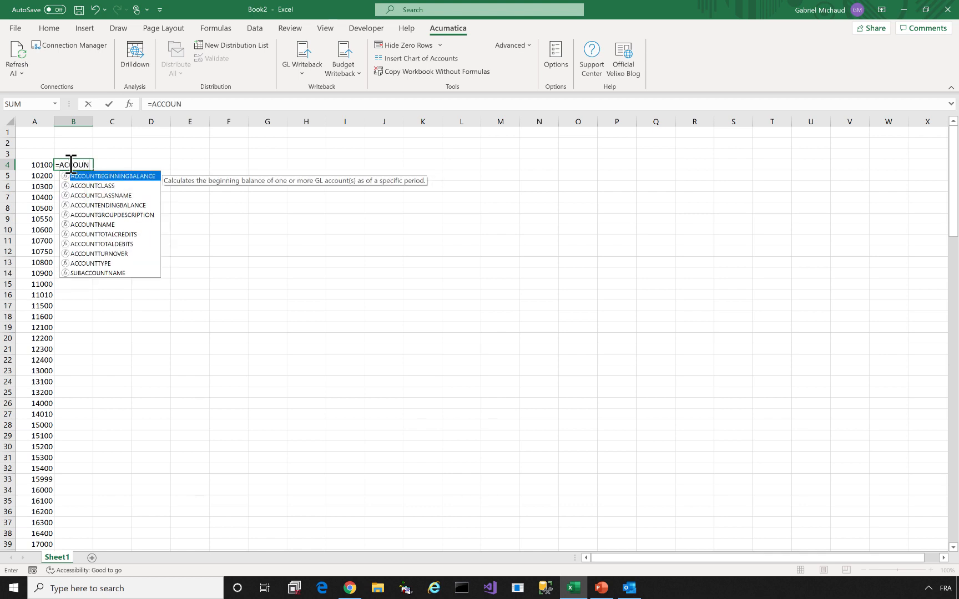
type("TNAME")
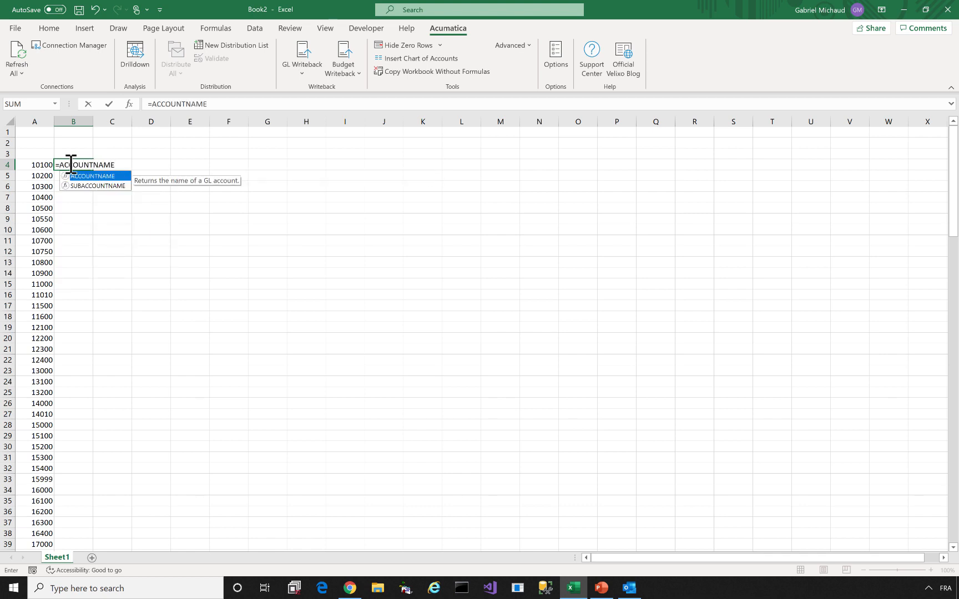
type("(")
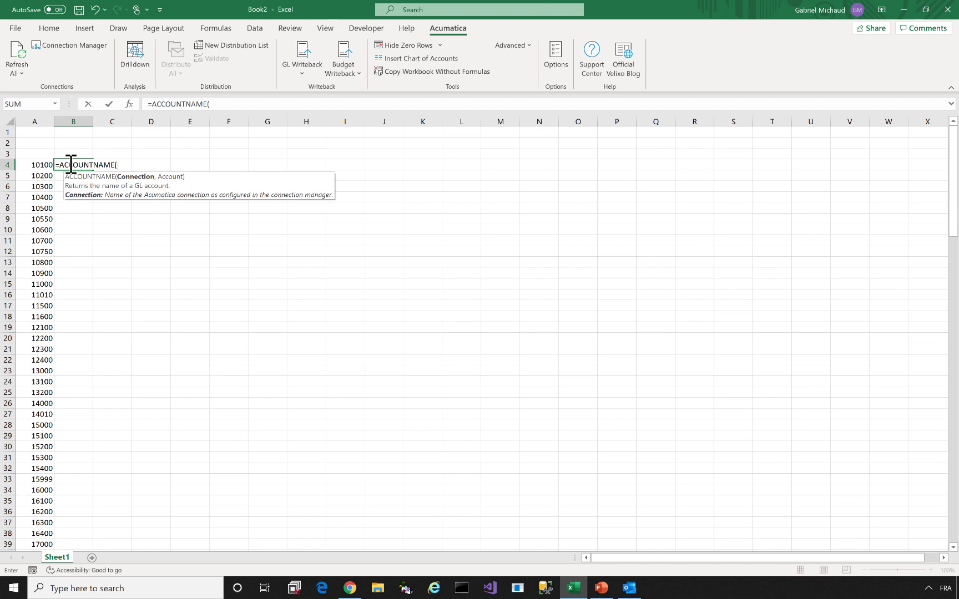
type("\"Demo\"")
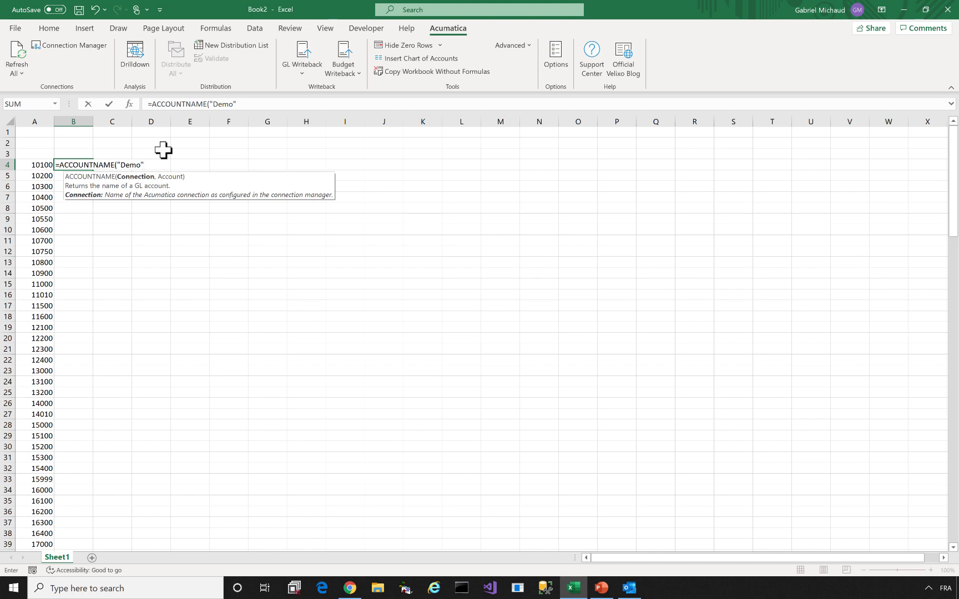
type(",")
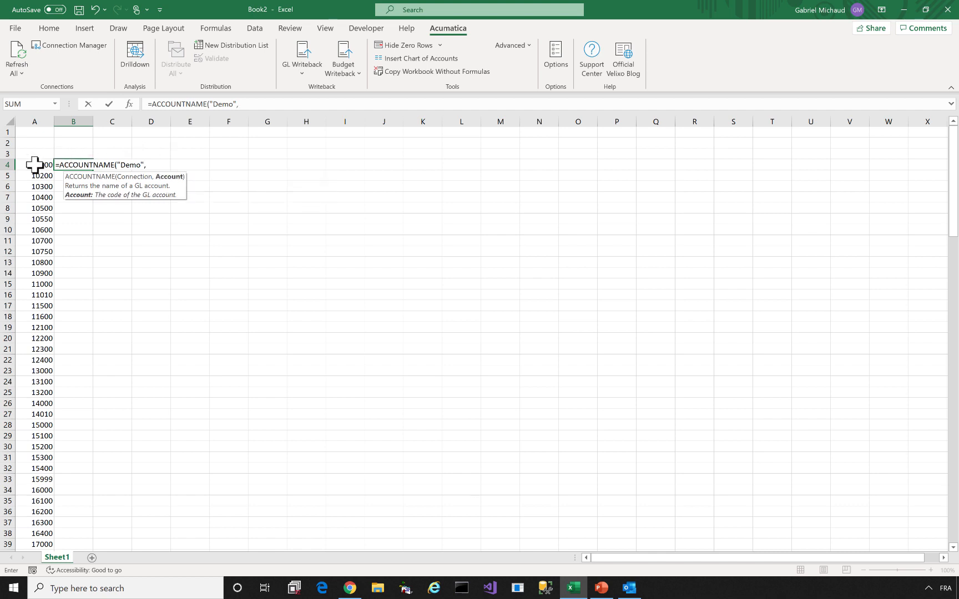
left_click(35, 164)
type(")")
key("Return")
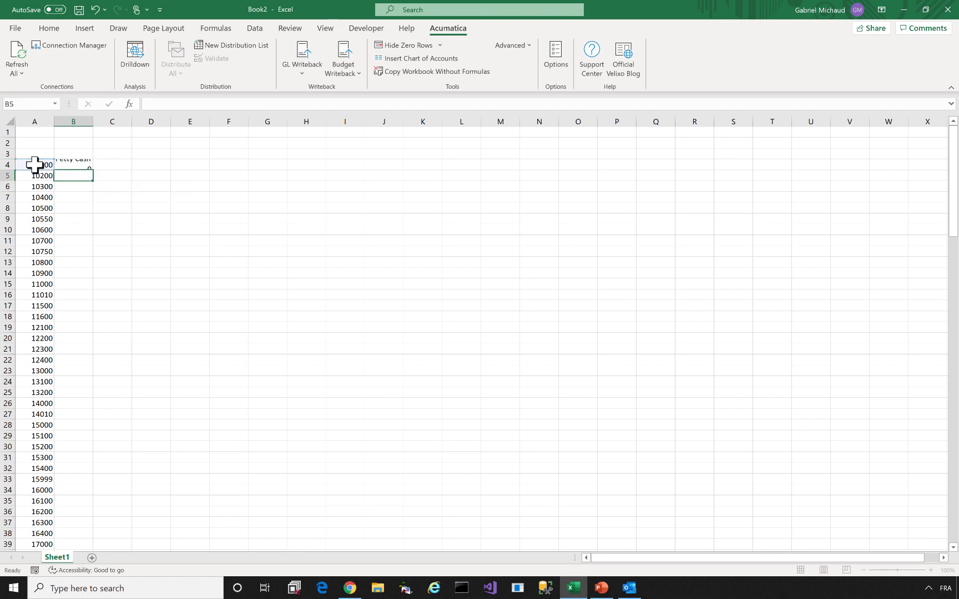
left_click(75, 164)
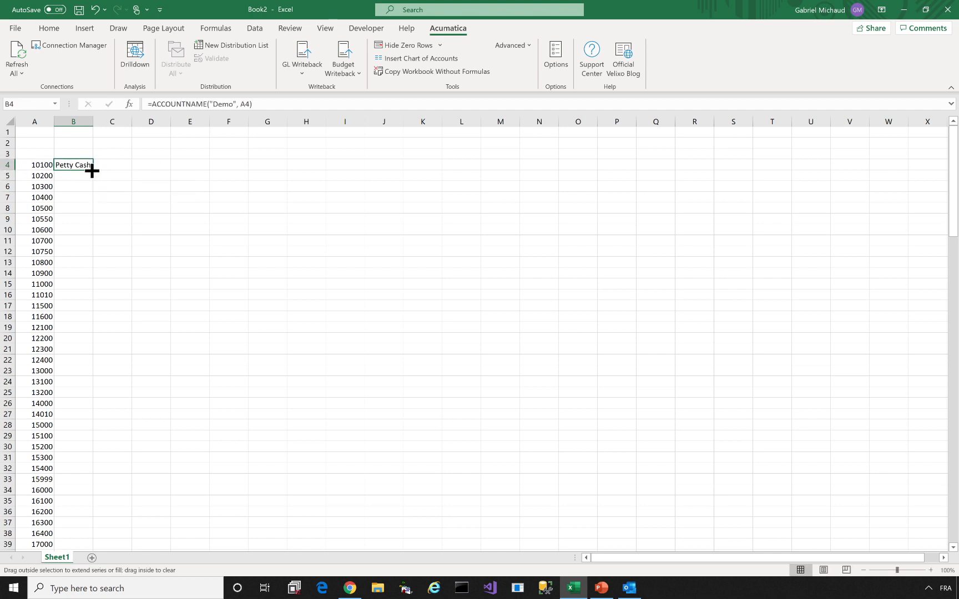
double_click(92, 170)
double_click(93, 121)
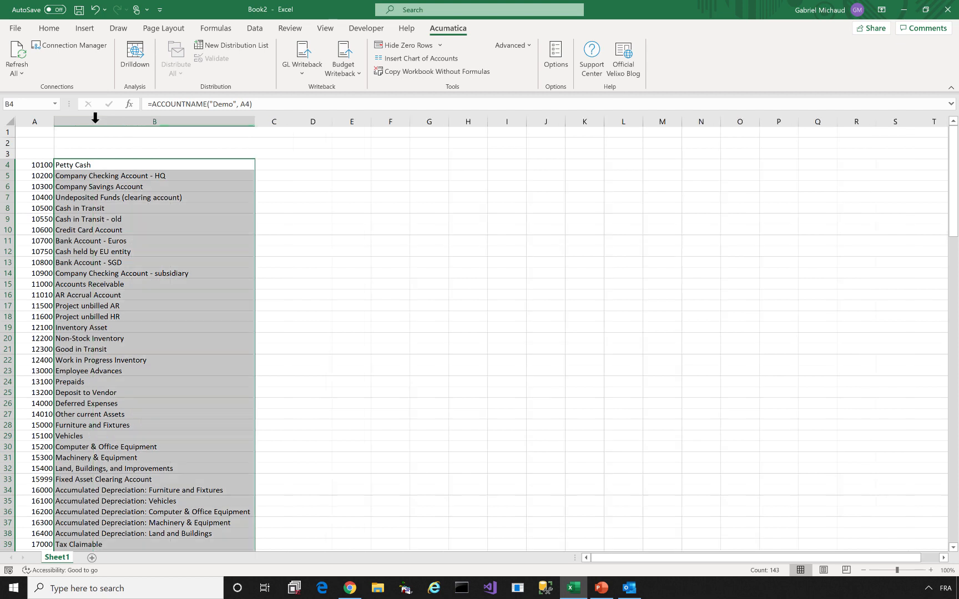
left_click(283, 164)
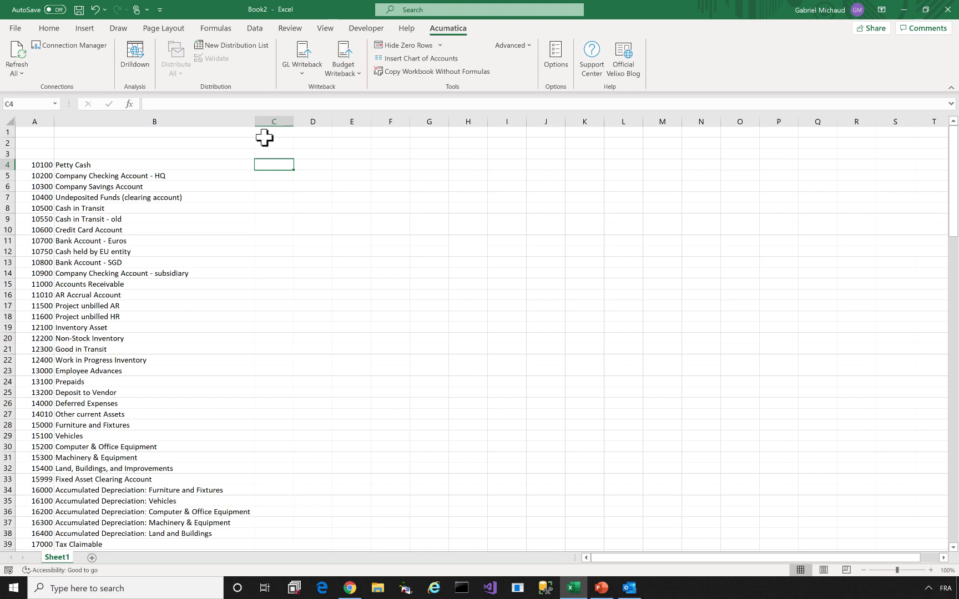
Enter bold, underlined headings Code, Name and Balance in A3:C3
left_click(49, 27)
left_click(39, 153)
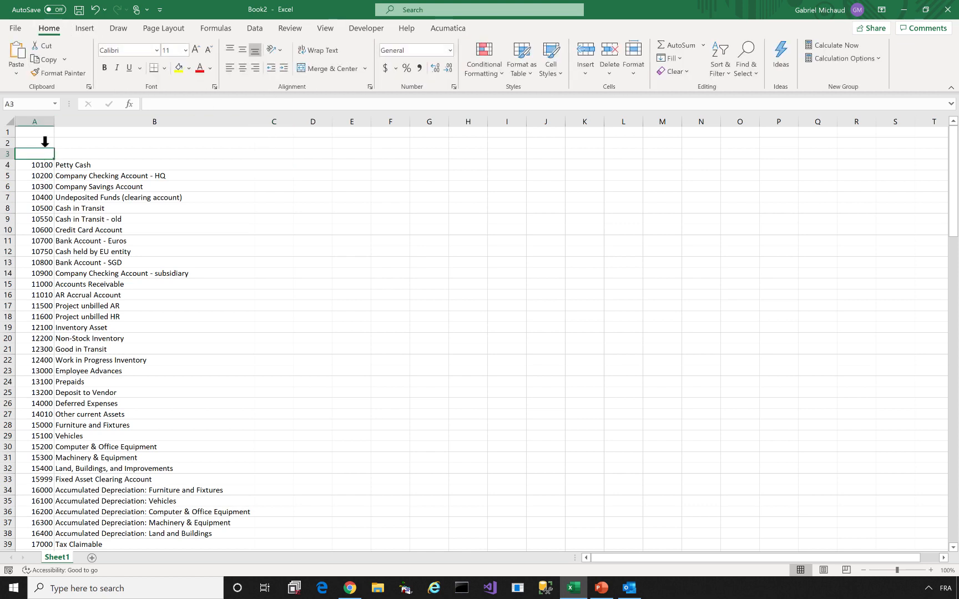
type("Code")
key("Tab")
type("Name")
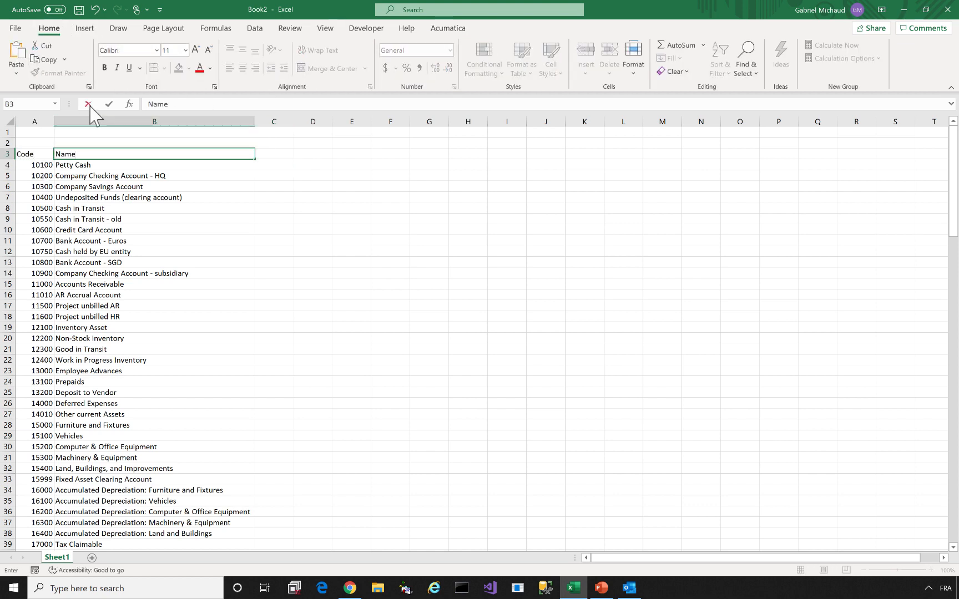
key("Tab")
type("Balance")
key("Tab")
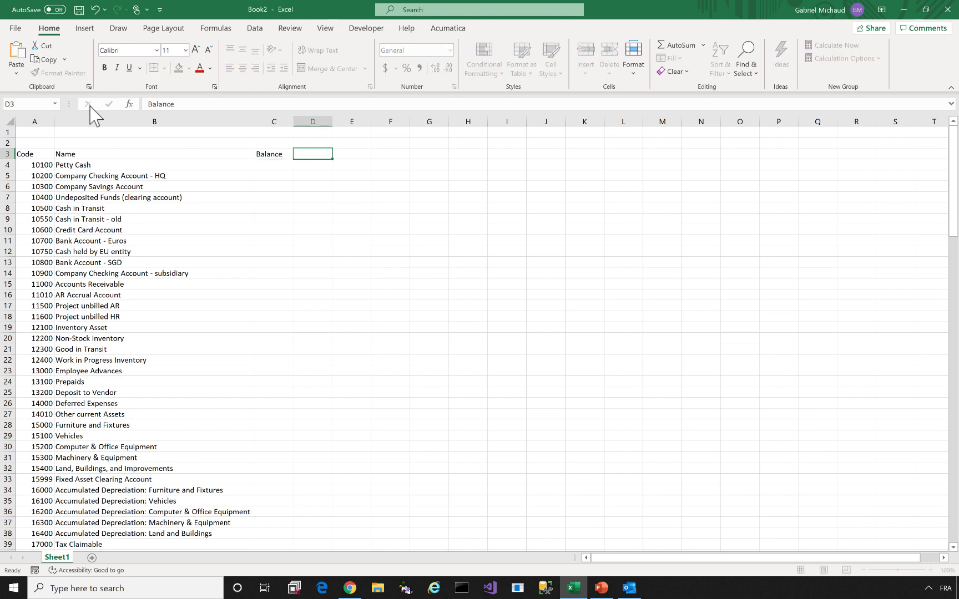
key("Left")
key("shift+Left")
key("shift+Left")
key("ctrl+b")
key("ctrl+u")
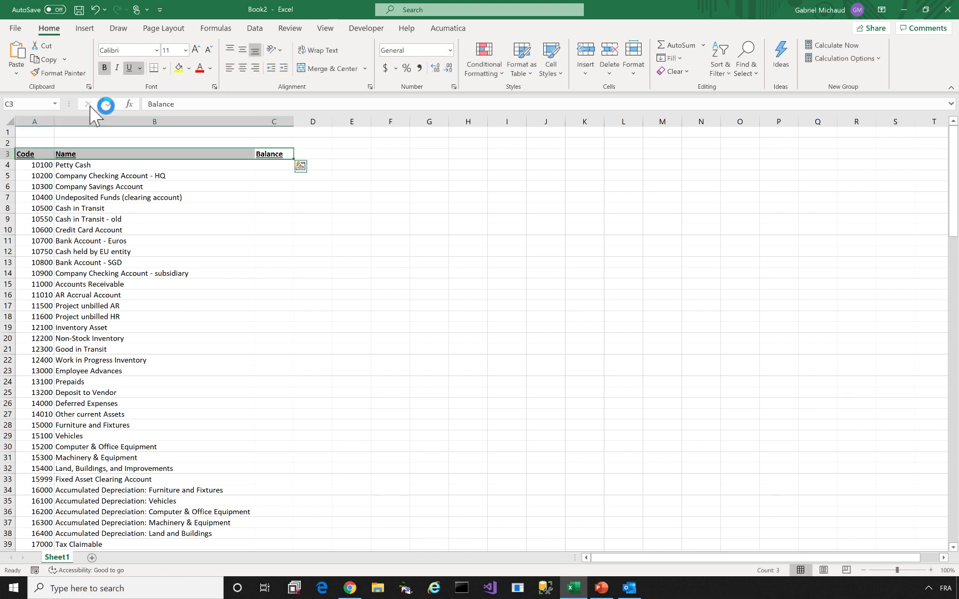
Left-align the Code column and right-align the Balance column
left_click(30, 118)
left_click(229, 68)
left_click(266, 120)
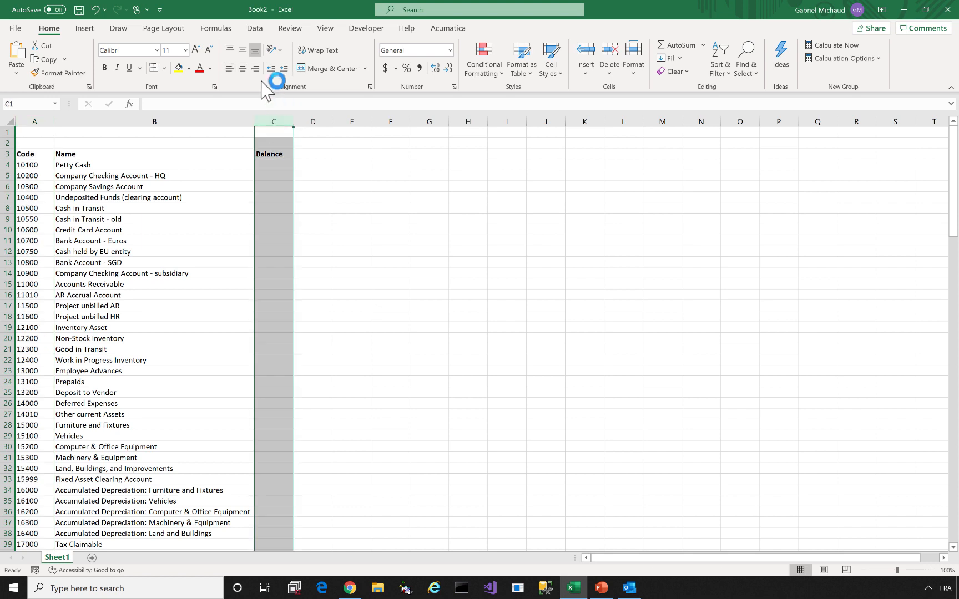
left_click(255, 67)
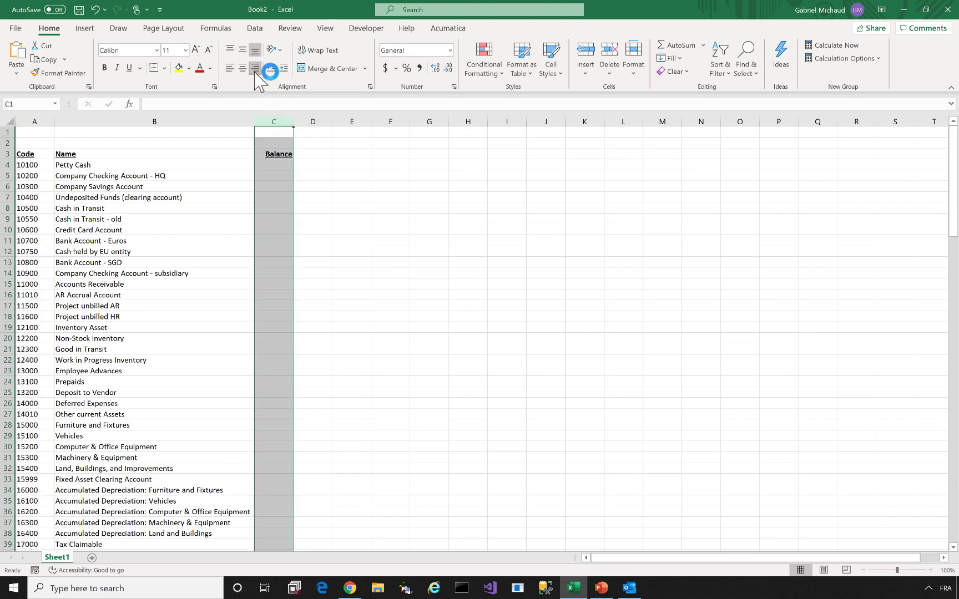
left_click(276, 166)
Add italic, right-aligned labels 'Ledger:' and 'Financial Period:' in B1:B2
left_click(386, 71)
left_click_drag(210, 140, 211, 137)
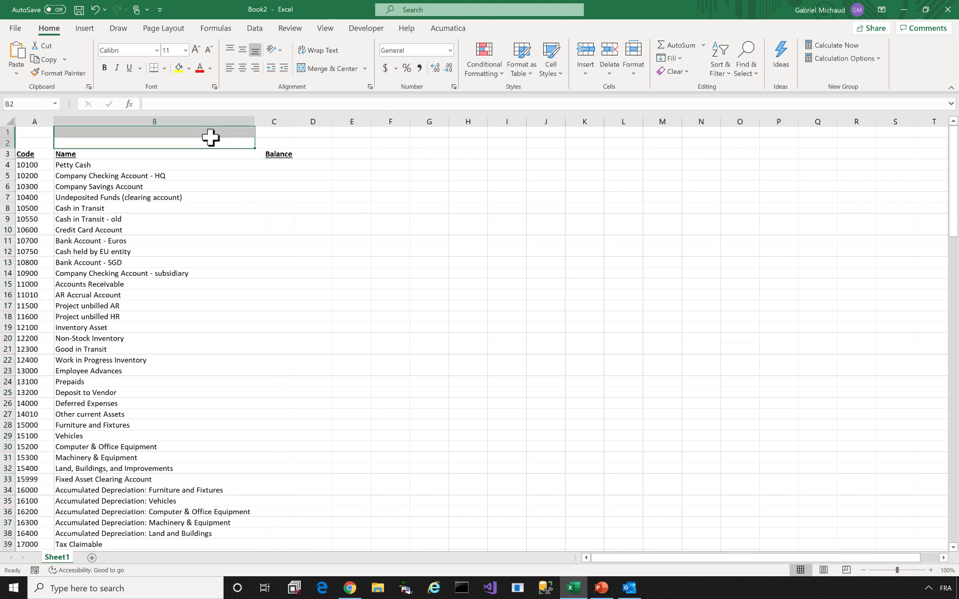
left_click(212, 132)
left_click(243, 118)
type("Ledger")
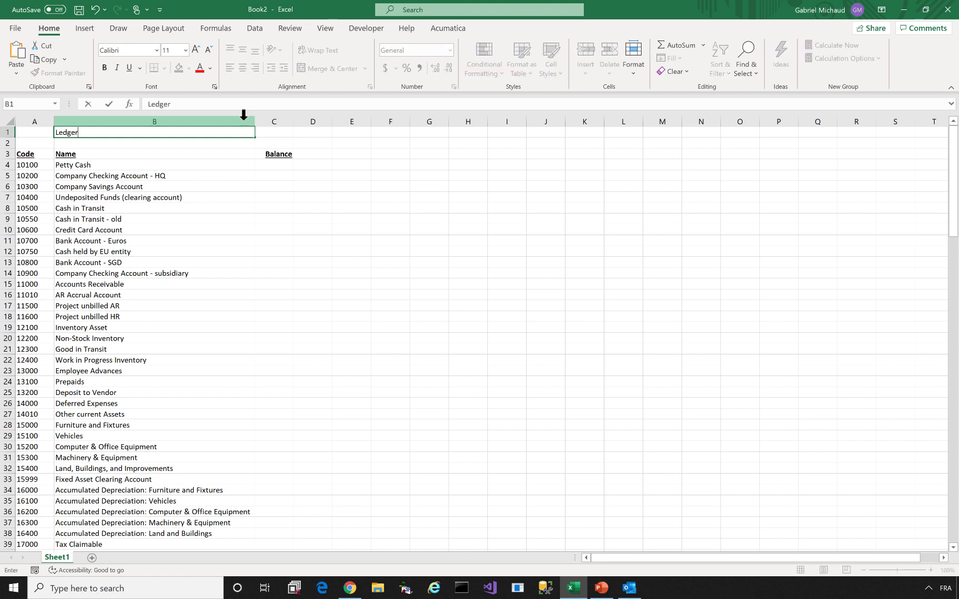
type(":")
key("Return")
type("Finacn")
key("BackSpace")
key("BackSpace")
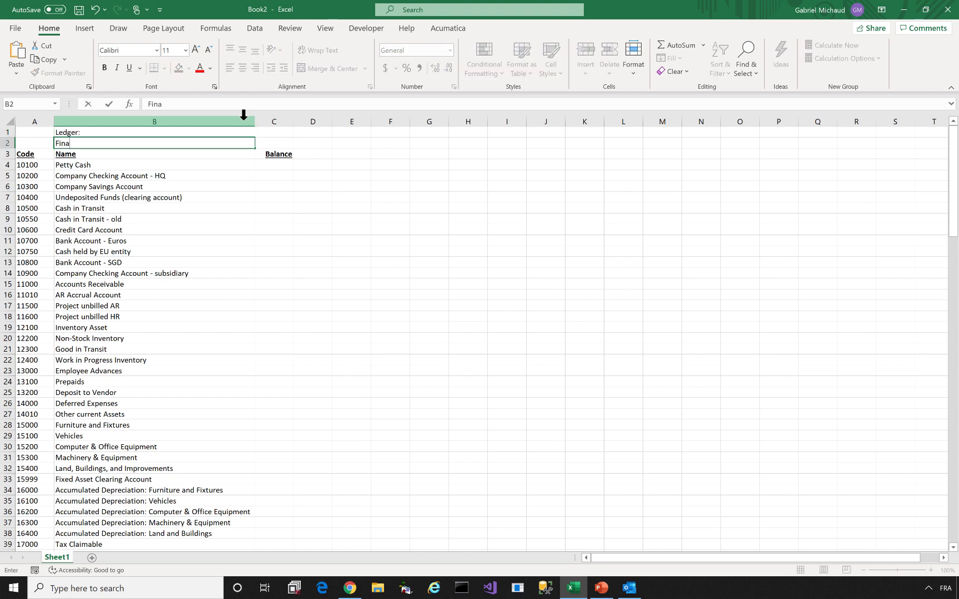
type("ncial Period:")
key("ctrl+Return")
key("shift+Up")
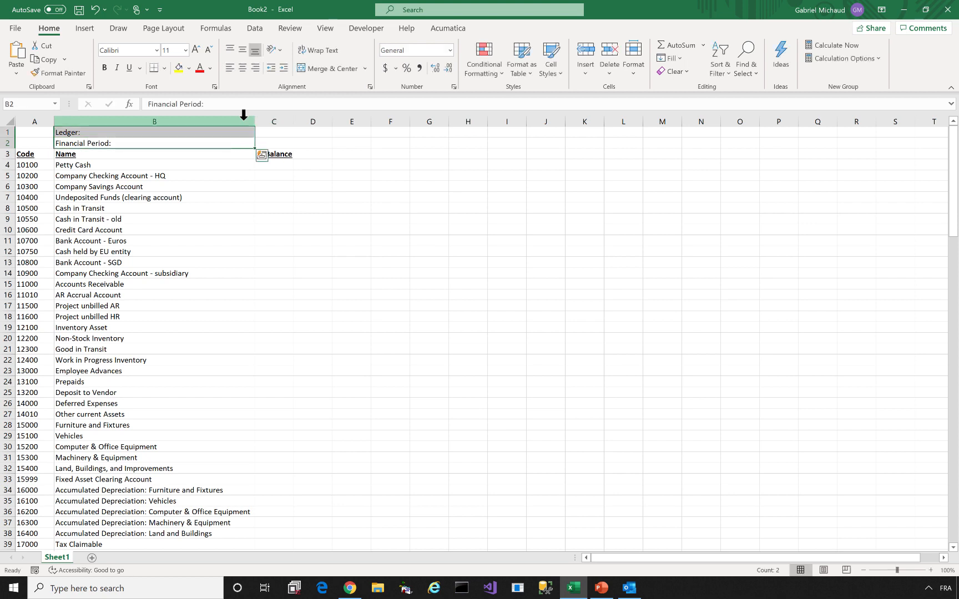
left_click(117, 67)
left_click(255, 67)
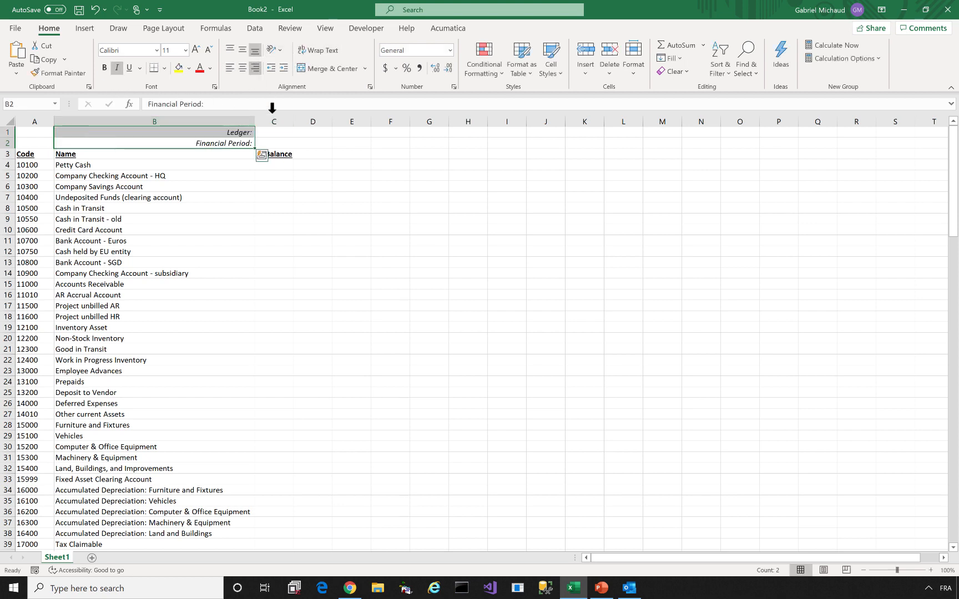
Enter ACTUAL as the ledger and '01-2019 as the period, then widen column C
left_click(274, 132)
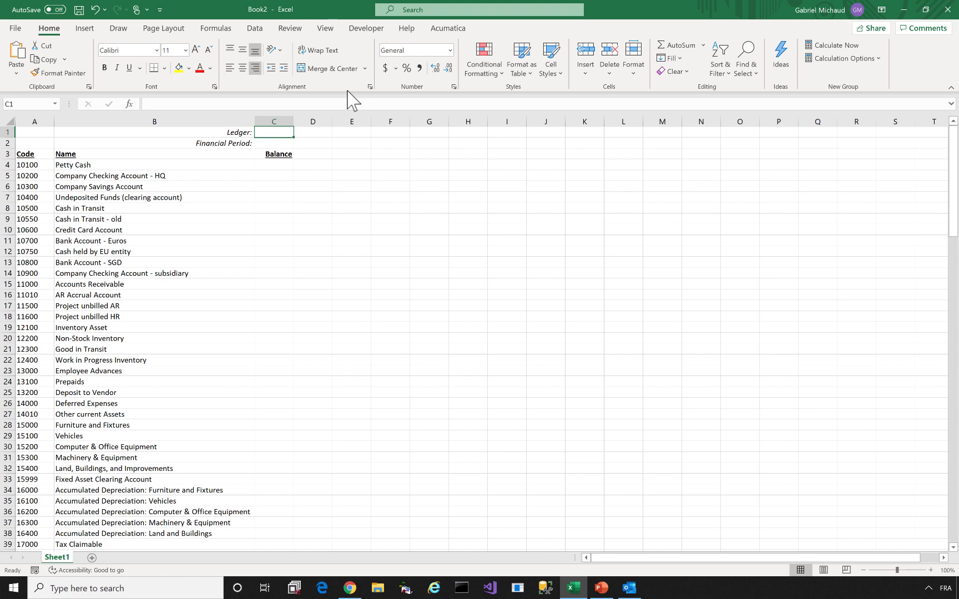
type("ACTUAL")
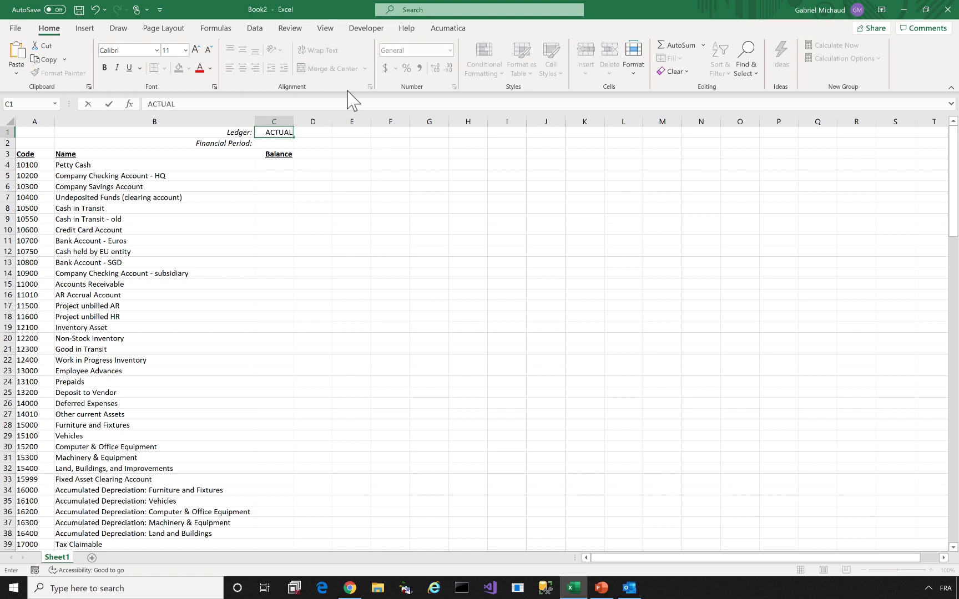
key("Return")
type("'01-2019")
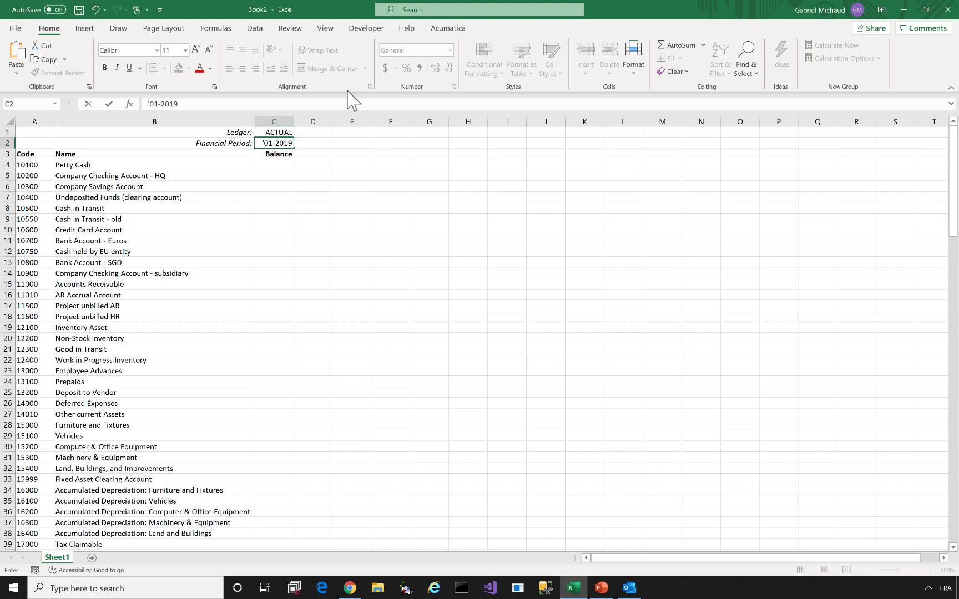
key("Return")
key("Return")
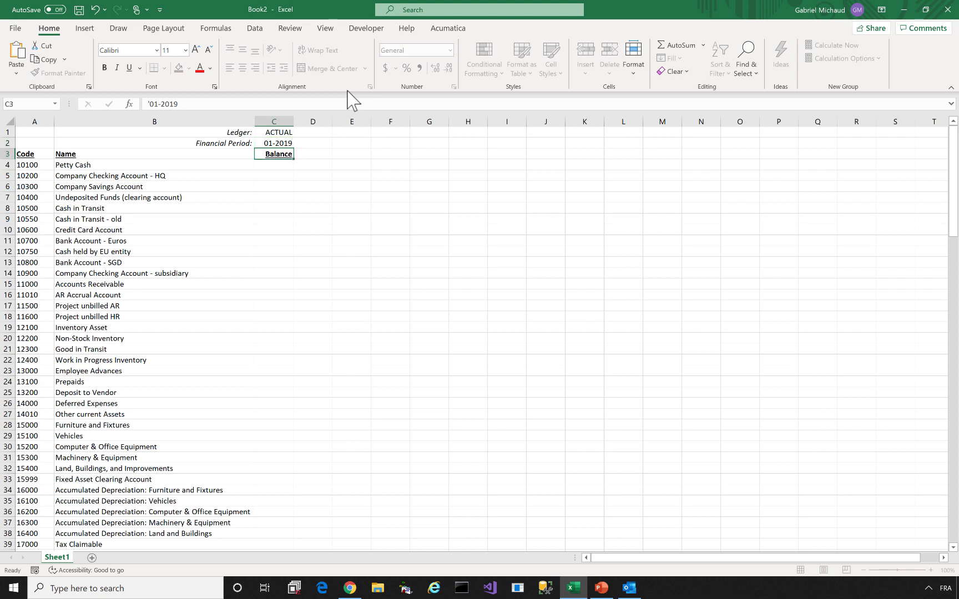
double_click(293, 118)
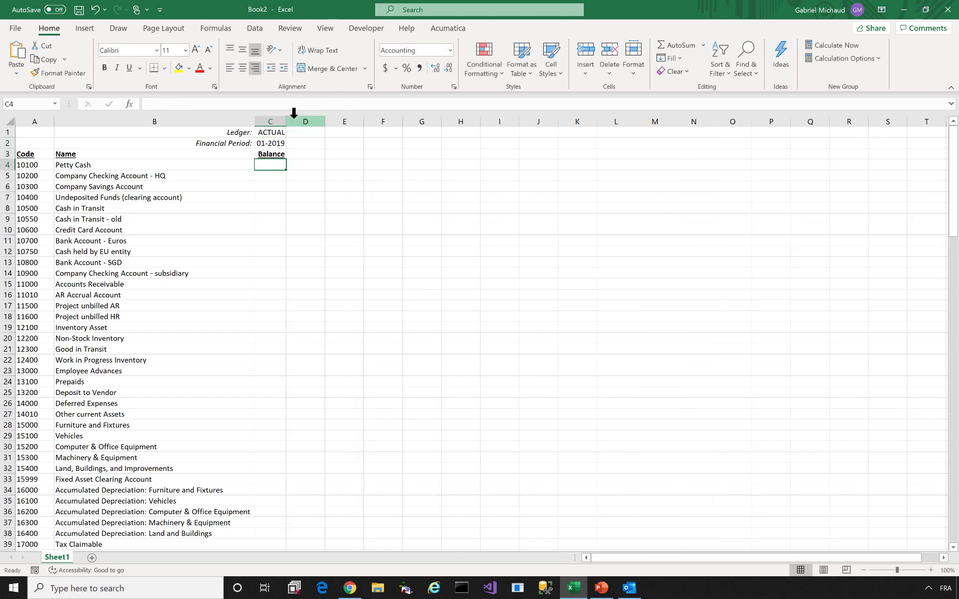
left_click_drag(286, 119, 336, 122)
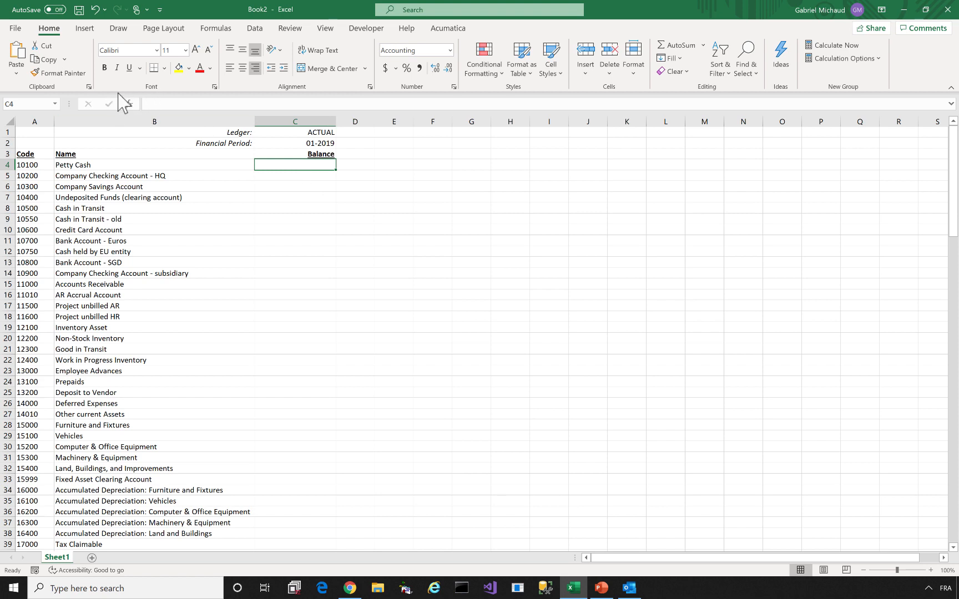
Start ACCOUNTENDINGBALANCE in C4 from the Acumatica General Ledger Module category and open its help
left_click(129, 105)
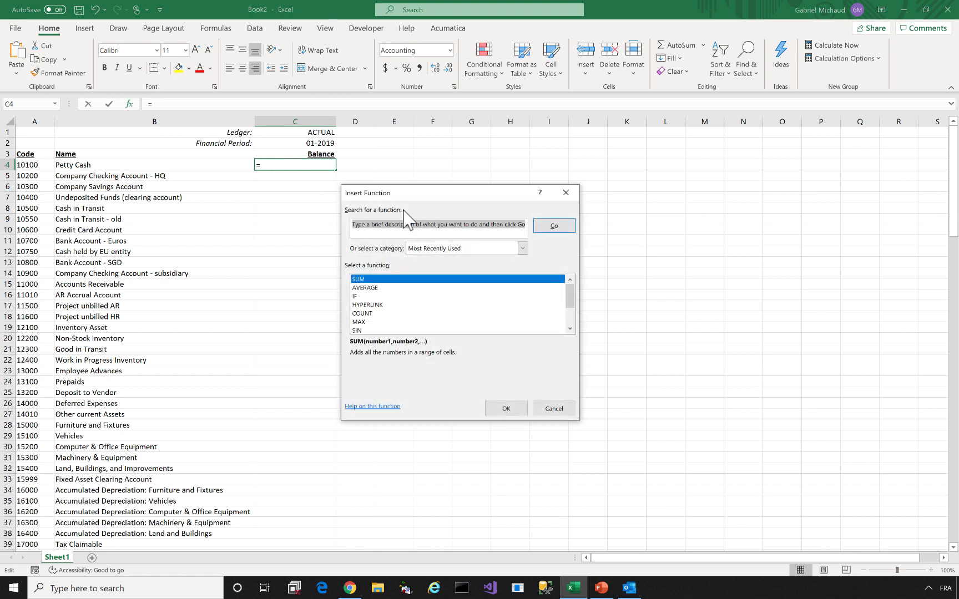
left_click(432, 248)
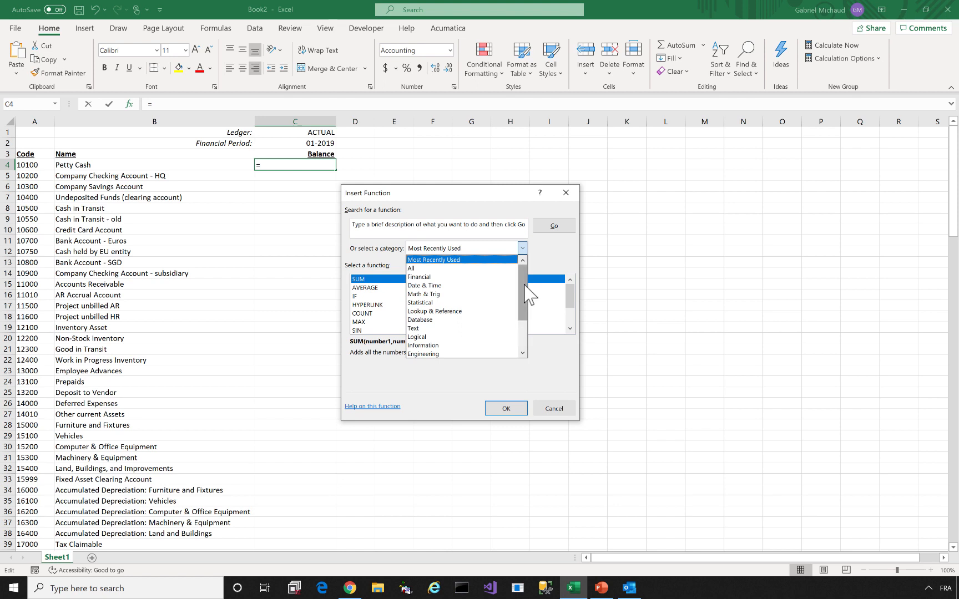
left_click_drag(525, 285, 525, 325)
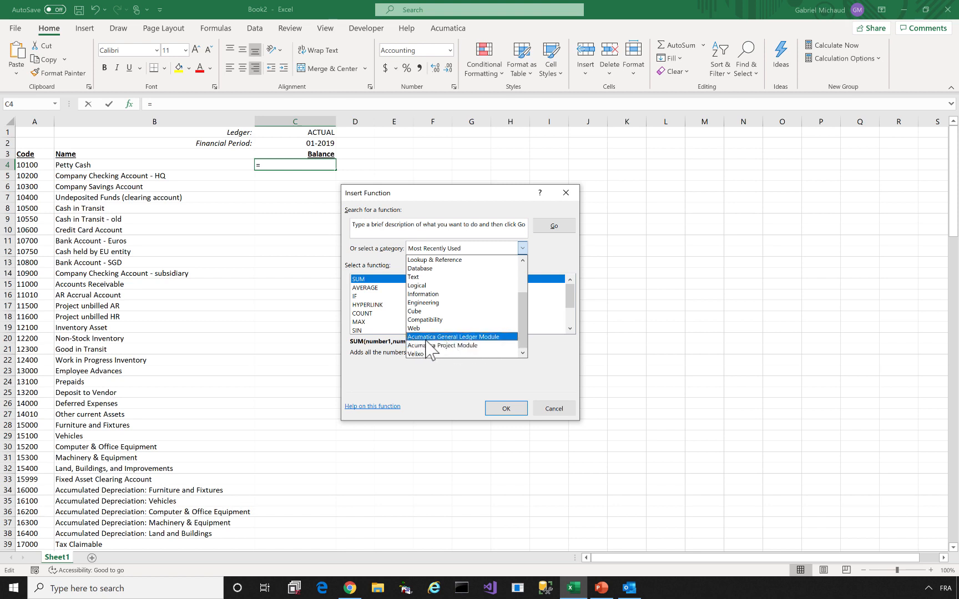
left_click(502, 345)
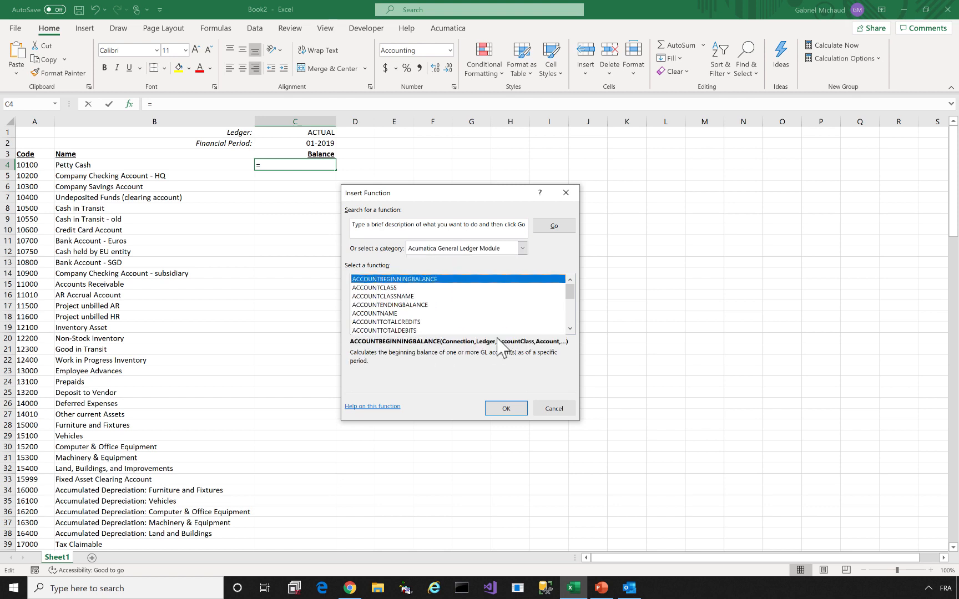
left_click(419, 297)
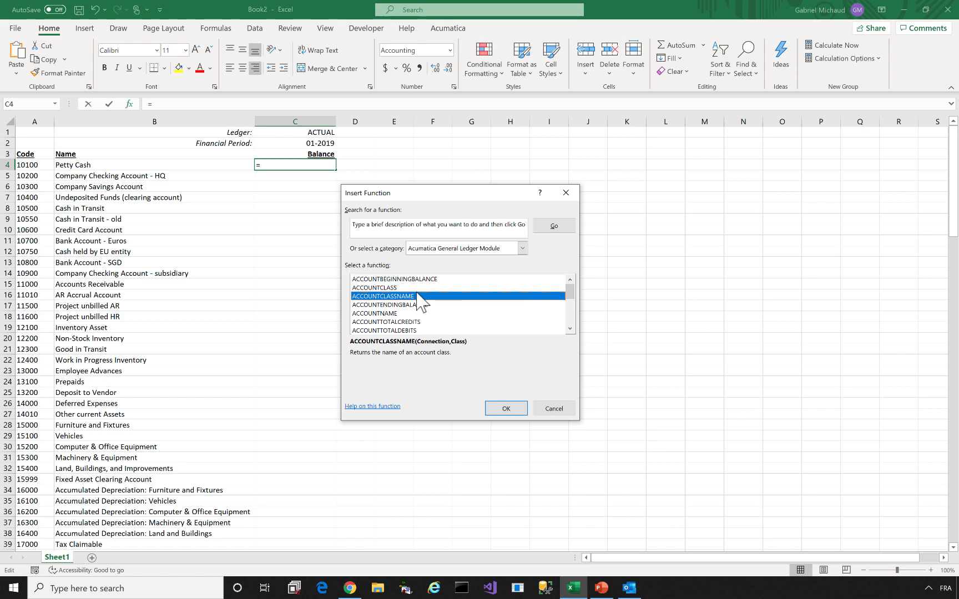
key("Down")
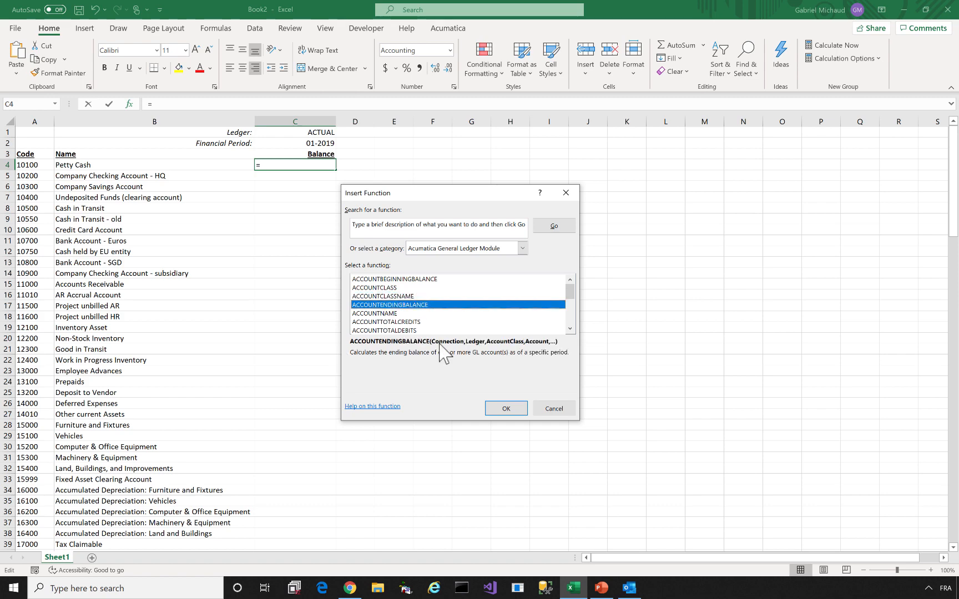
left_click(515, 405)
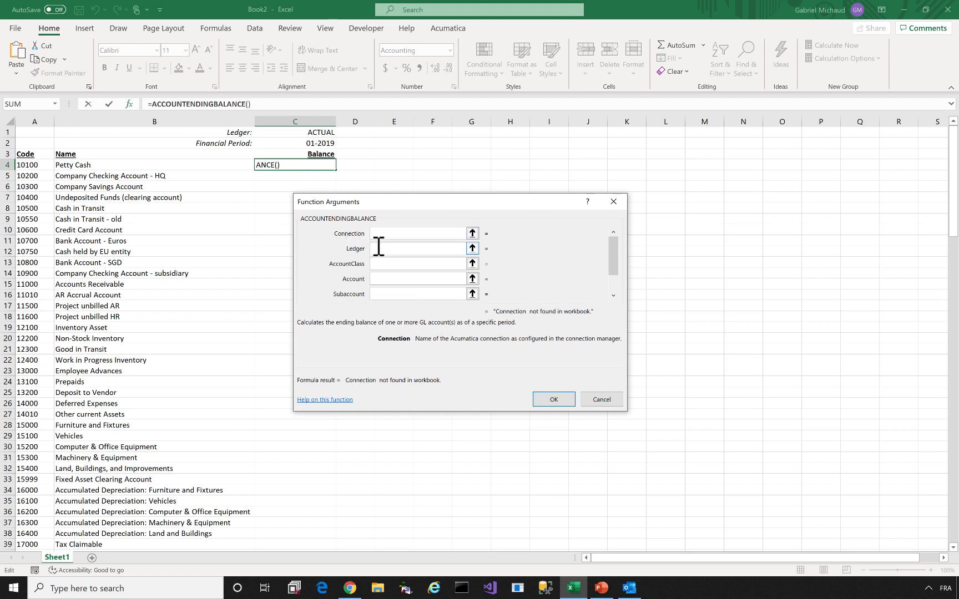
left_click(328, 400)
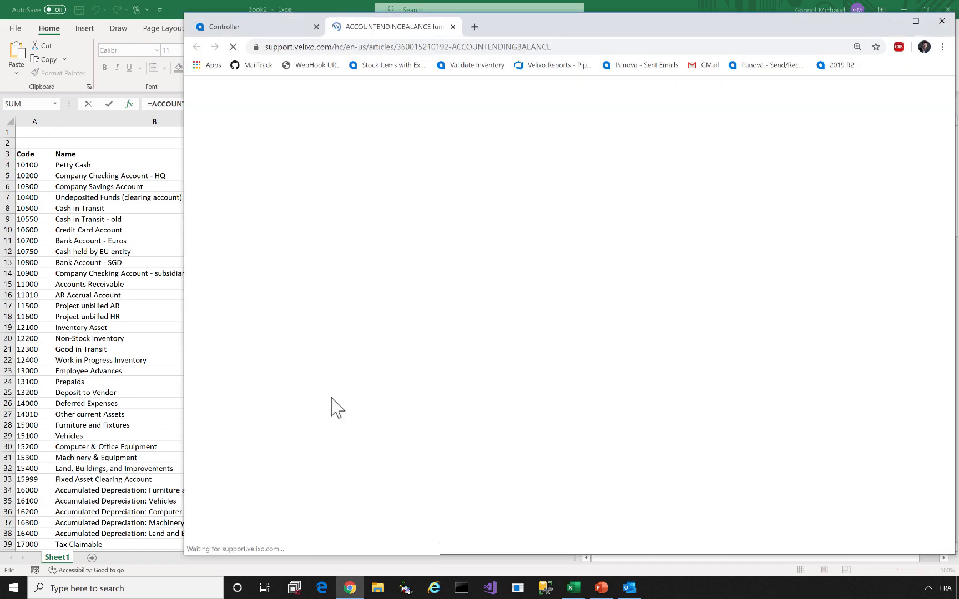
Maximize Chrome and scroll through the ACCOUNTENDINGBALANCE help article
double_click(624, 28)
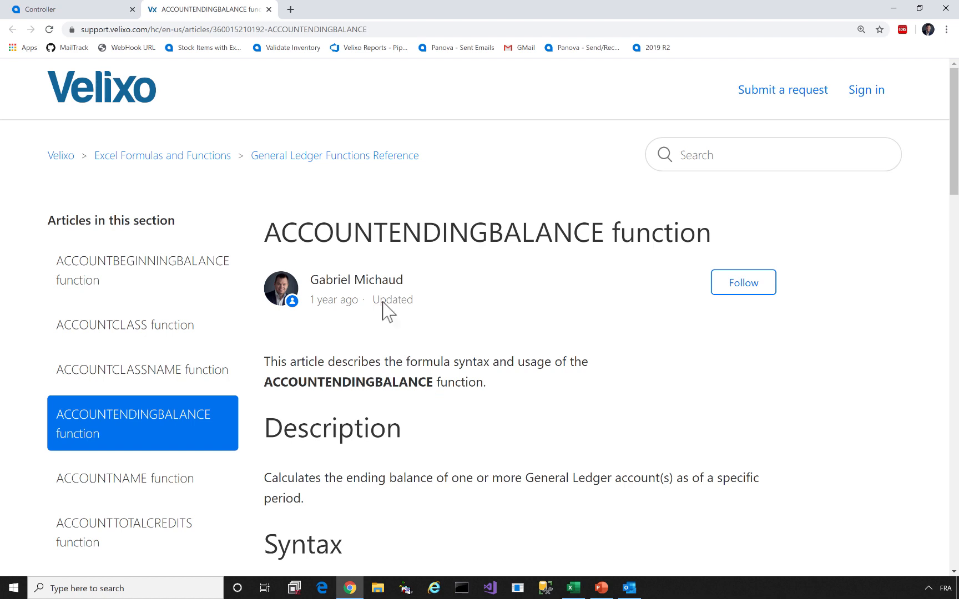
mouse_move(338, 301)
scroll(338, 302, "down", 6)
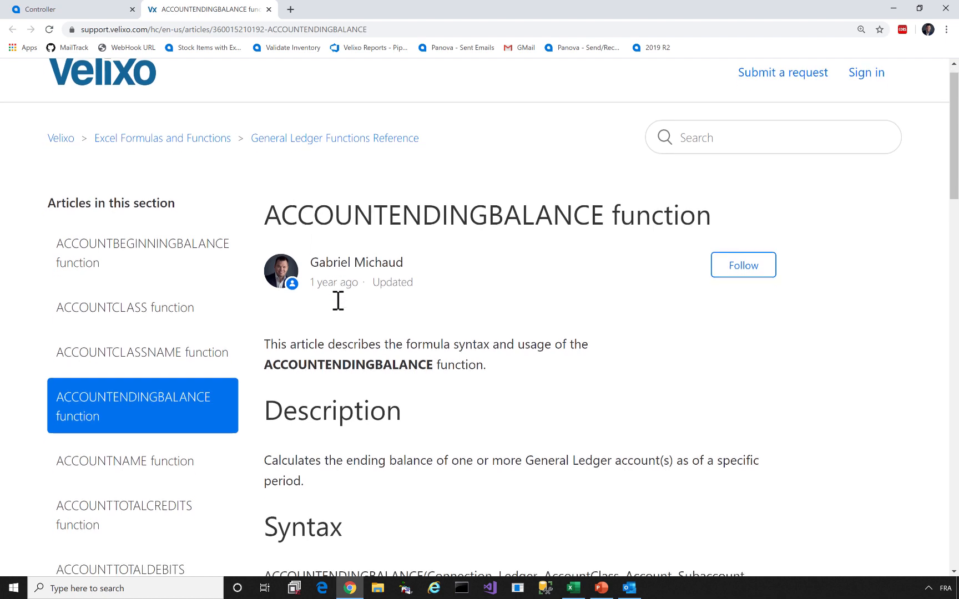
scroll(337, 301, "down", 8)
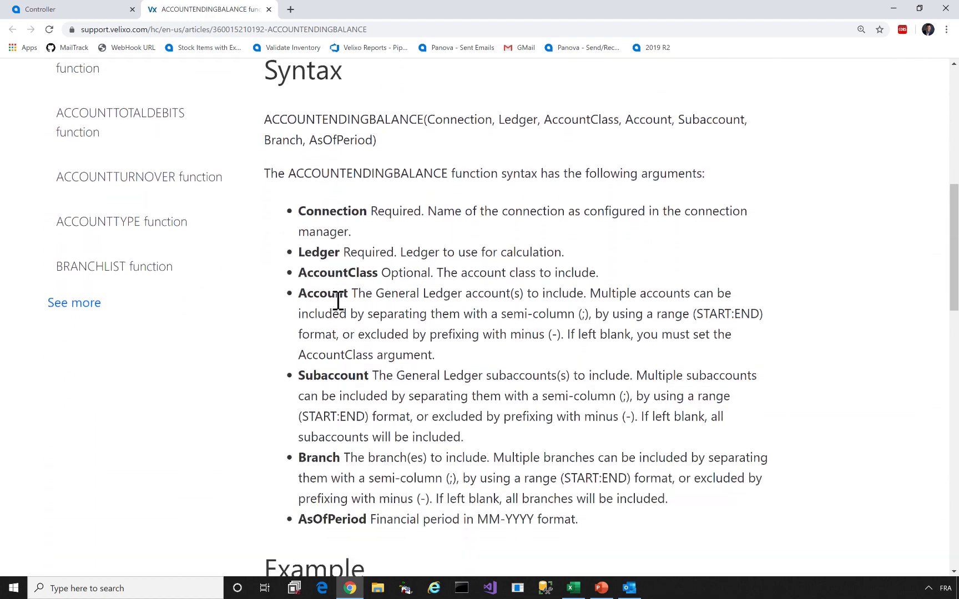
scroll(333, 303, "up", 14)
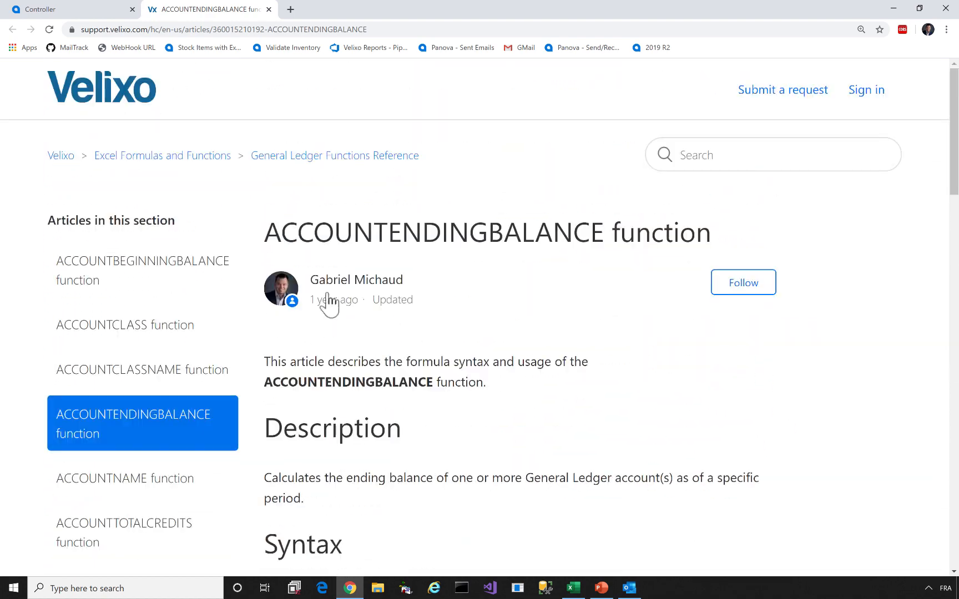
Browse the Sample Excel Reports article from the help-centre home, then minimize Chrome
left_click(89, 86)
scroll(272, 236, "down", 4)
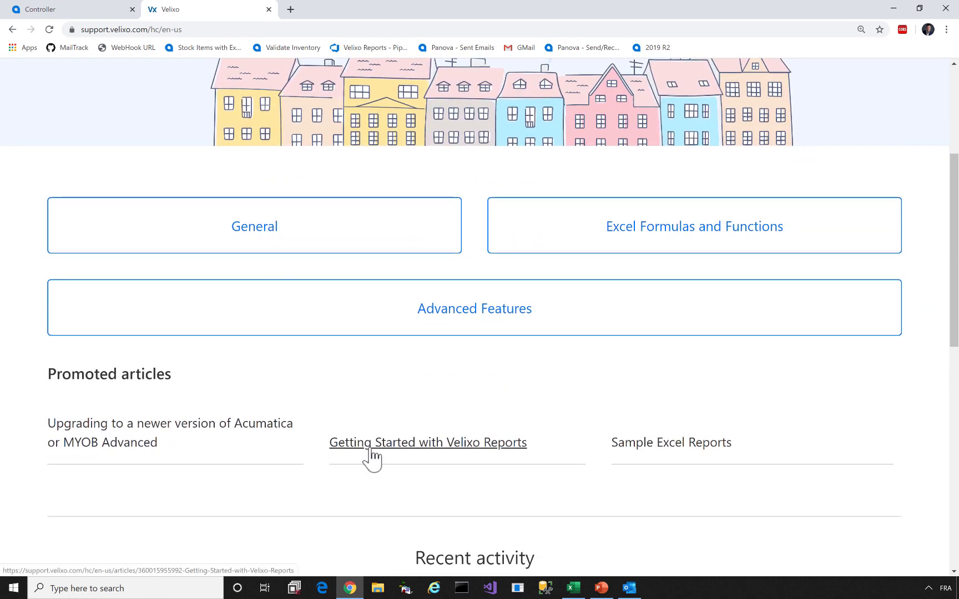
left_click(668, 458)
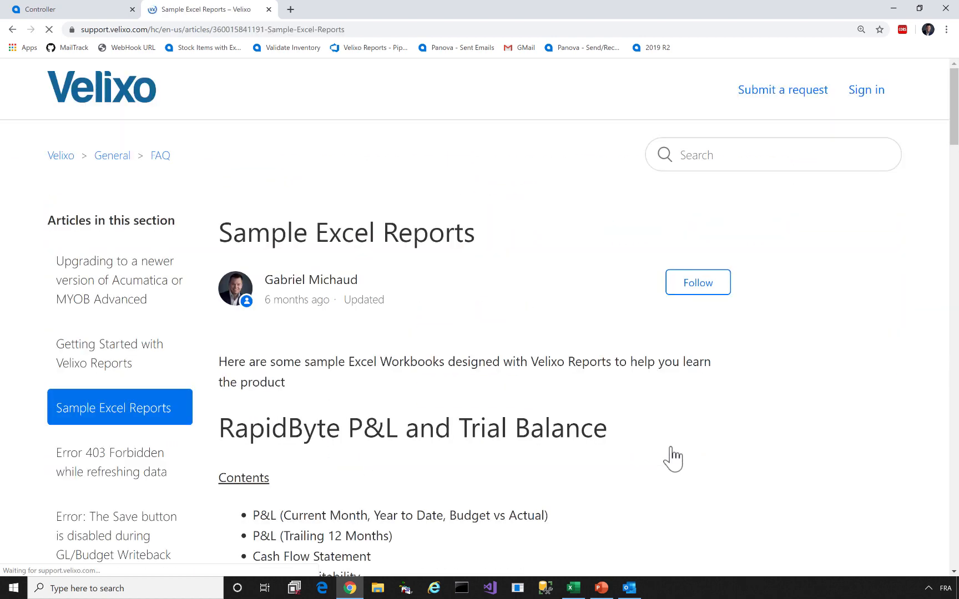
scroll(441, 289, "down", 4)
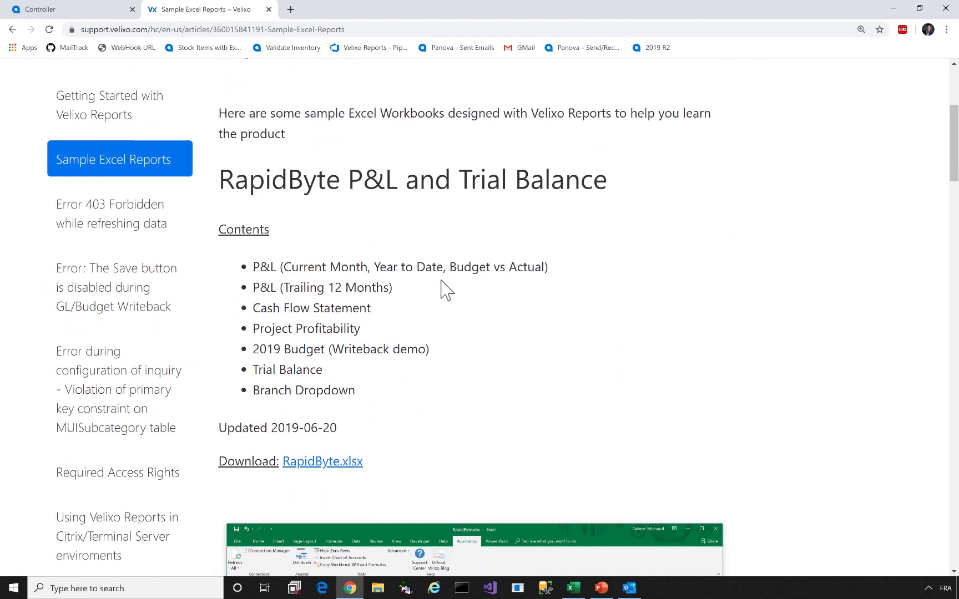
scroll(441, 289, "down", 5)
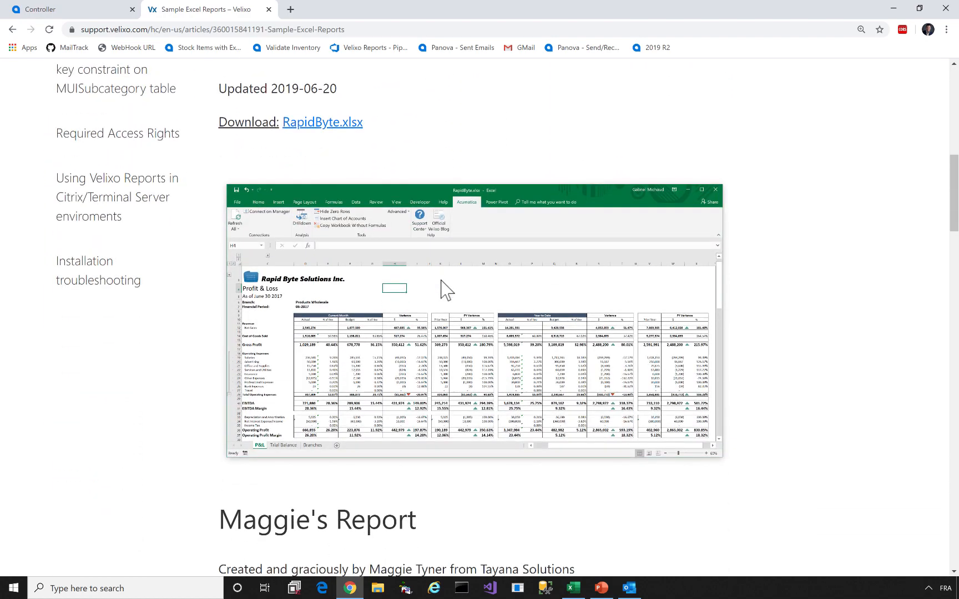
scroll(441, 289, "down", 4)
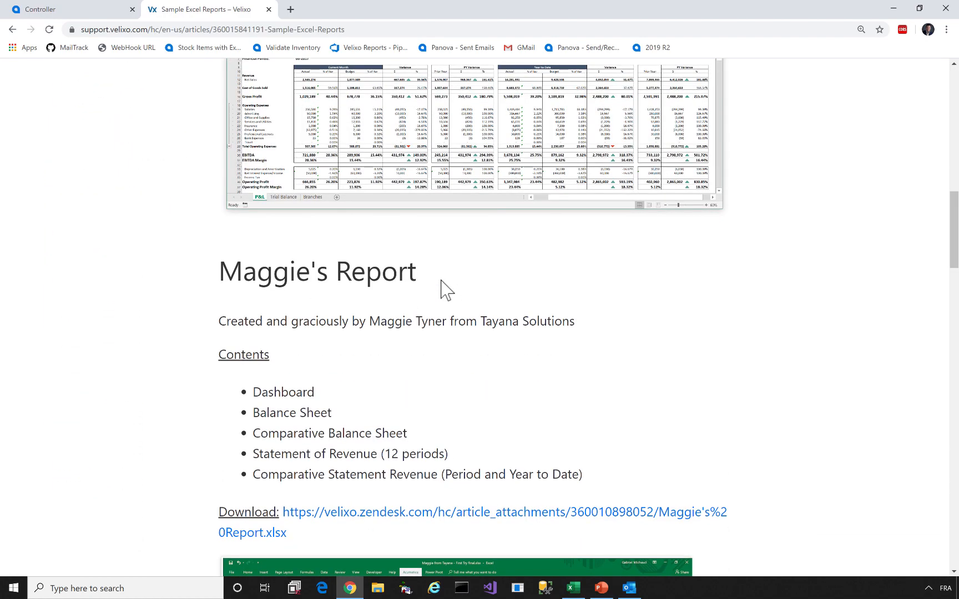
key("Home")
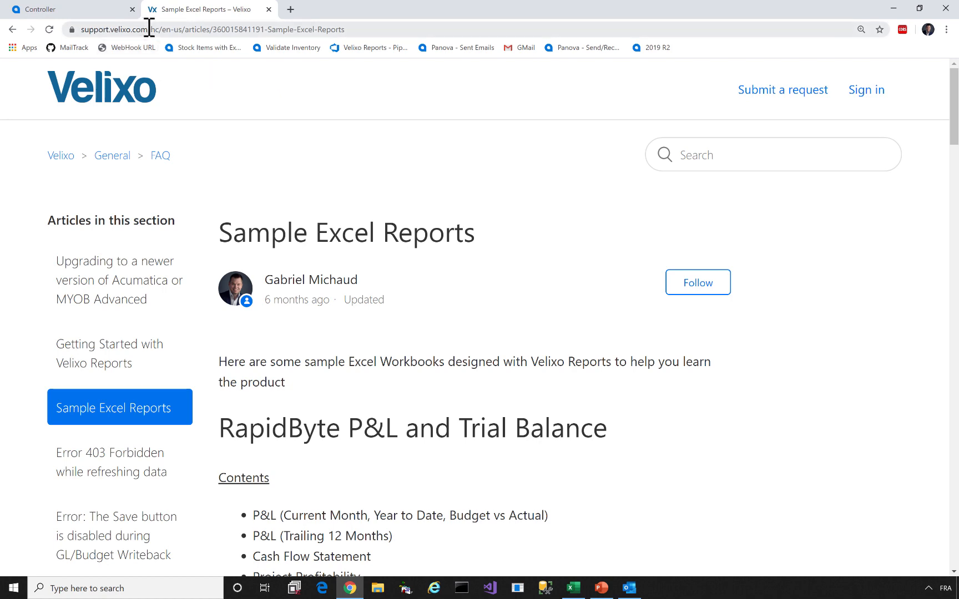
left_click(893, 8)
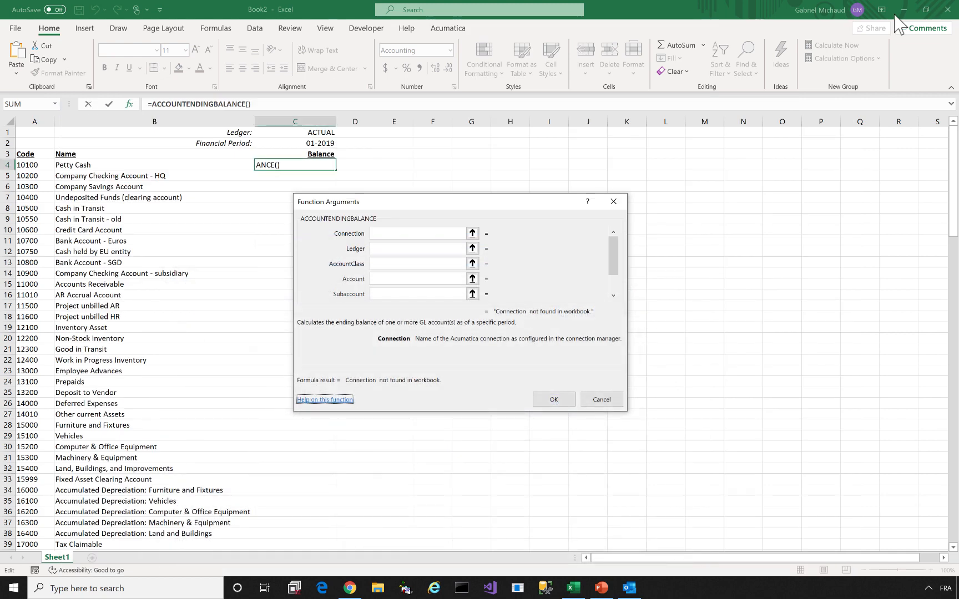
Set the Connection argument to "Demo", Ledger to C1 and Account to A4
left_click(392, 233)
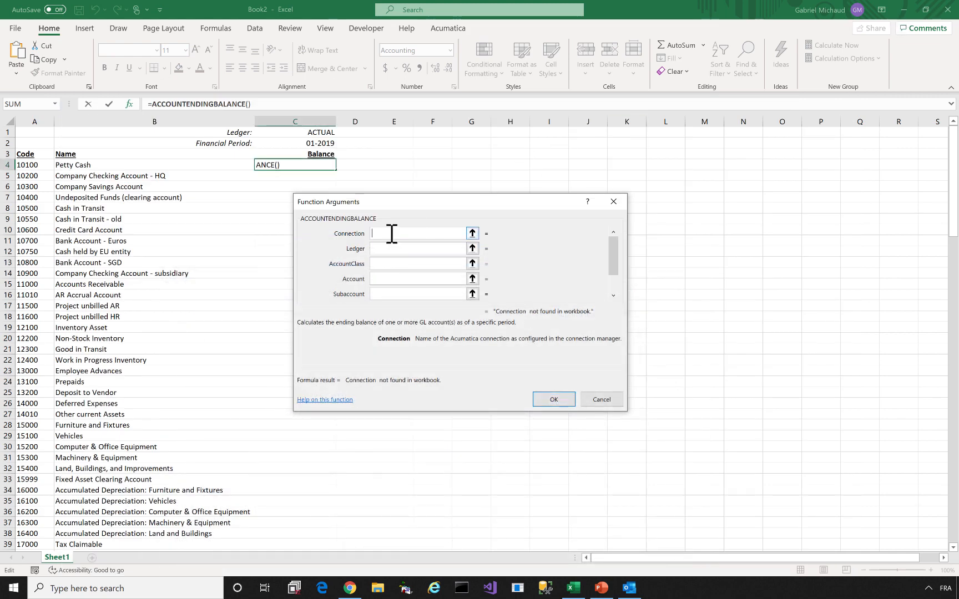
type("\"Demo\"")
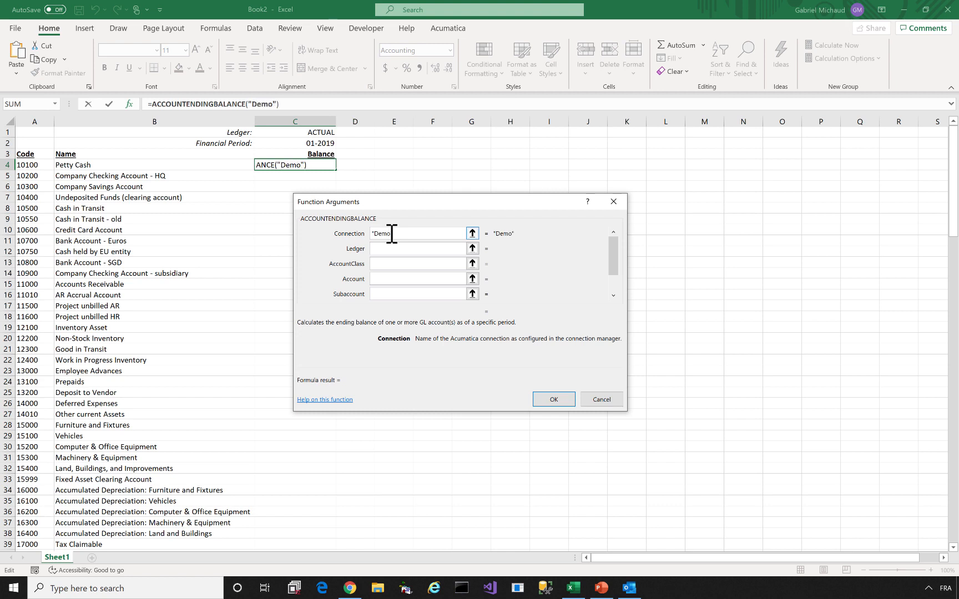
left_click_drag(416, 233, 293, 237)
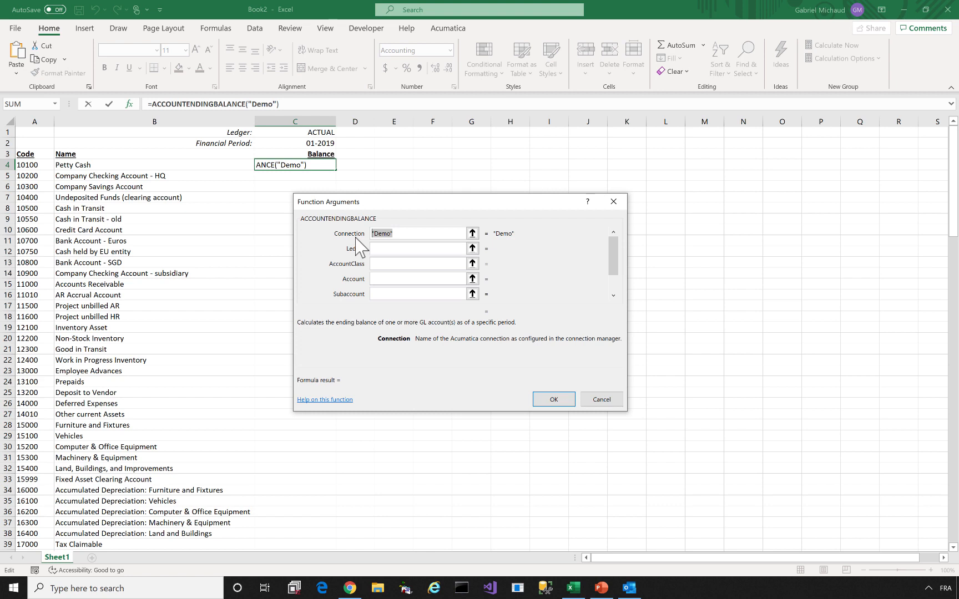
left_click(389, 249)
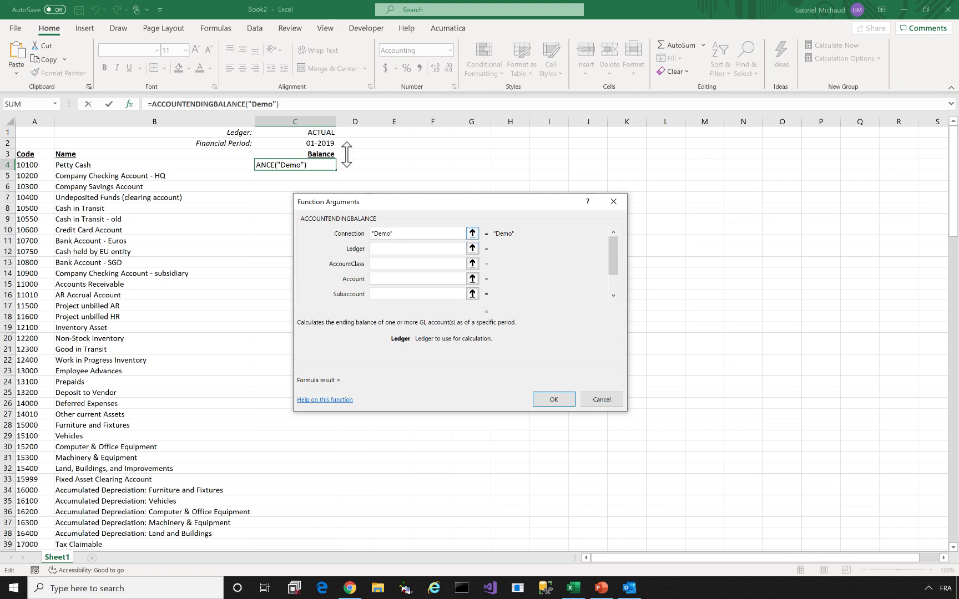
left_click(305, 133)
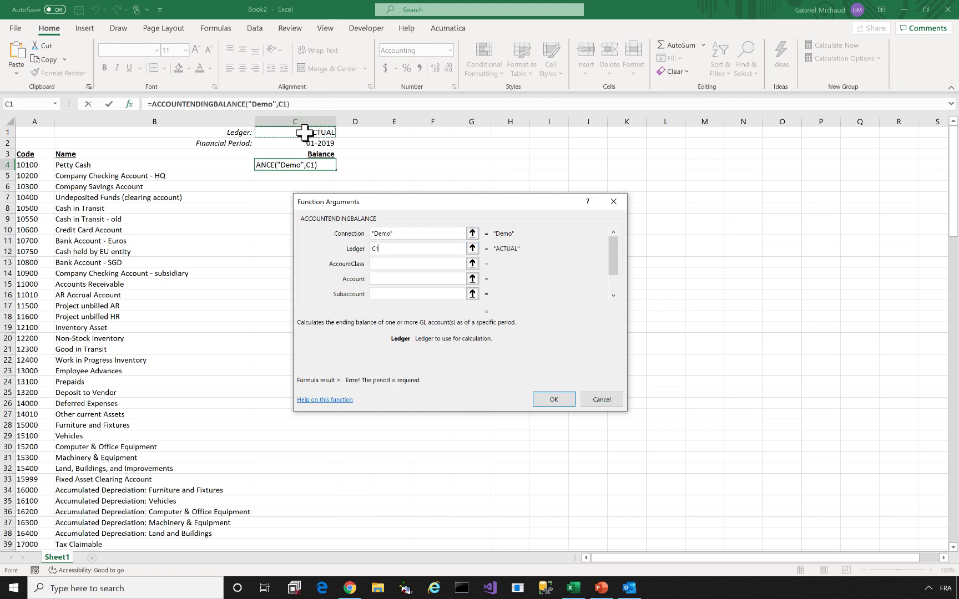
left_click(381, 280)
left_click(39, 165)
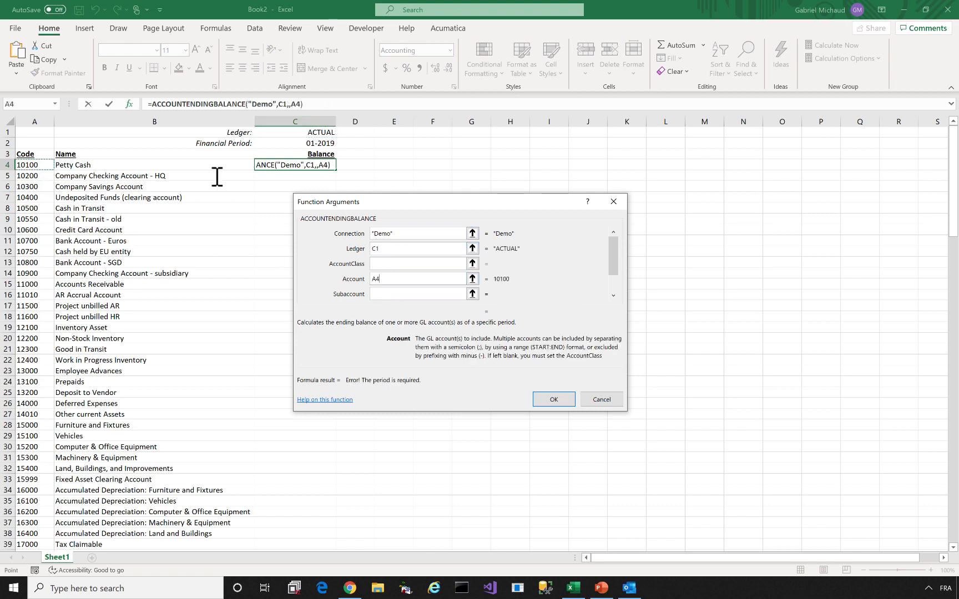
left_click(613, 295)
left_click(613, 296)
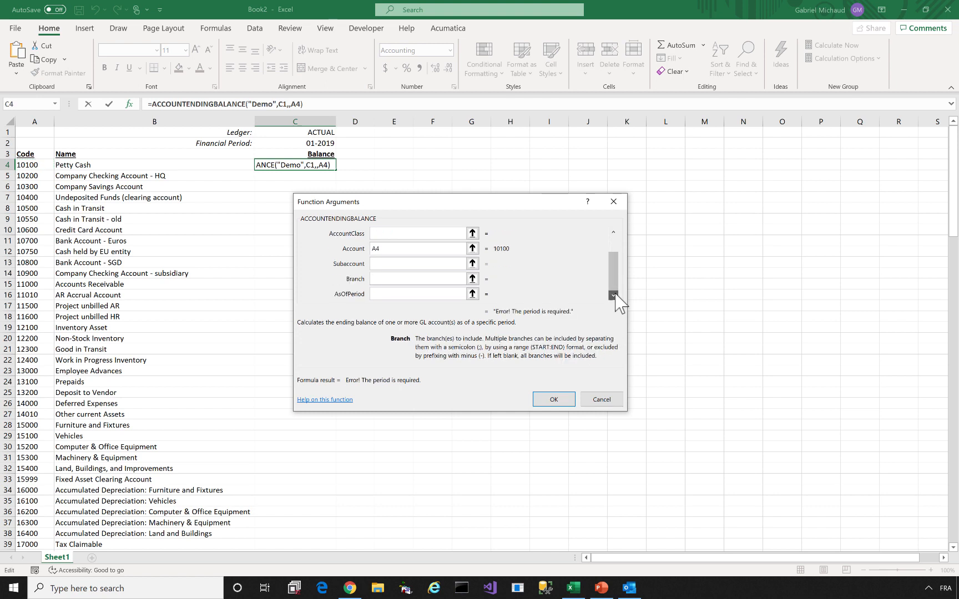
Set AsOfPeriod to C2 and look over the Subaccount and Branch arguments
left_click(410, 293)
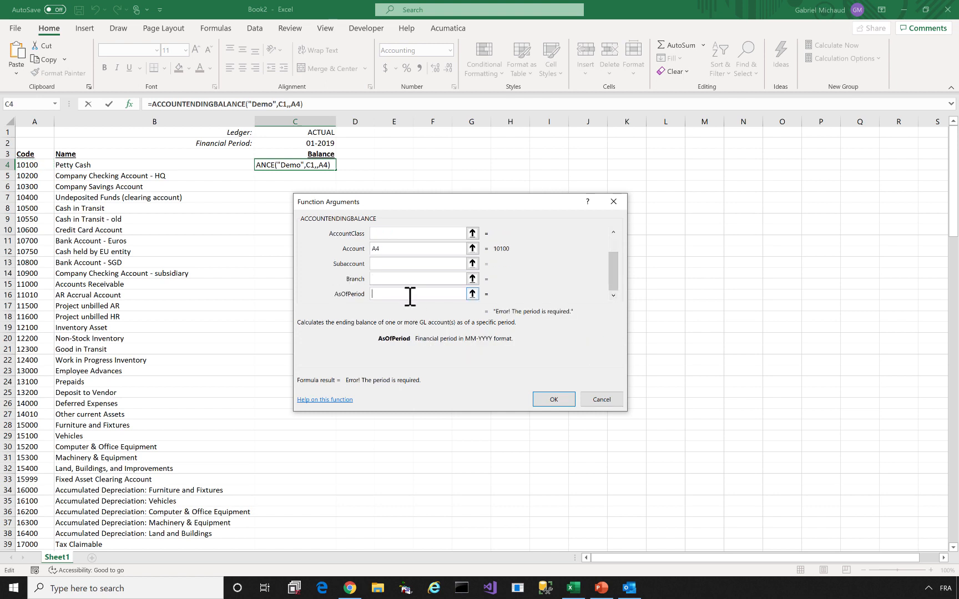
left_click(316, 144)
left_click_drag(614, 258, 615, 237)
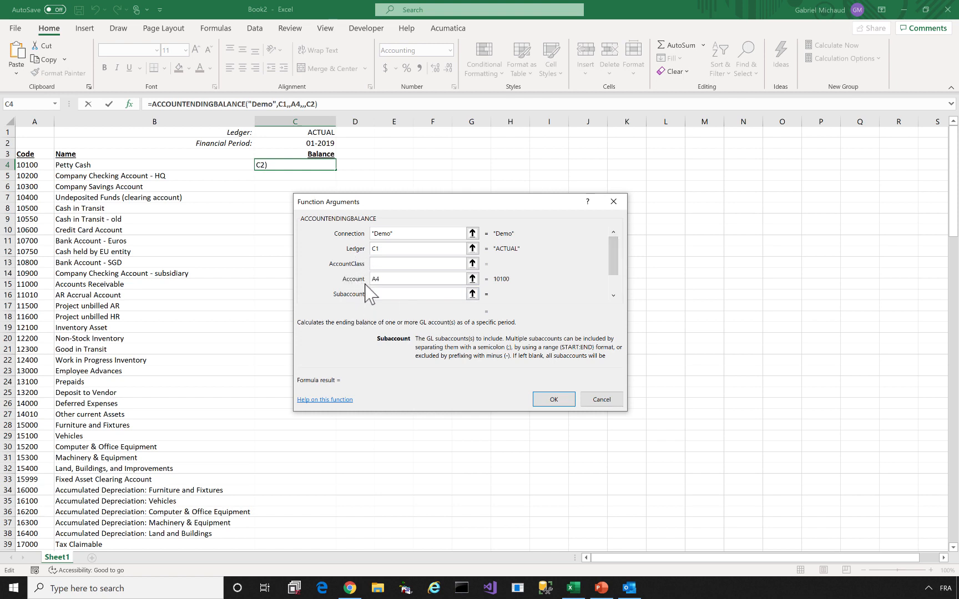
left_click(613, 295)
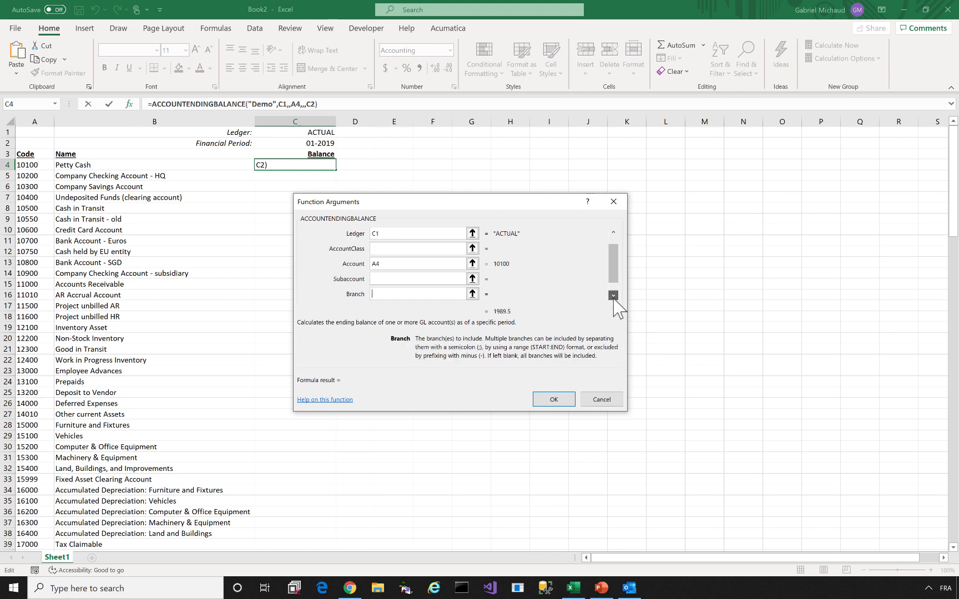
left_click(380, 279)
left_click(379, 295)
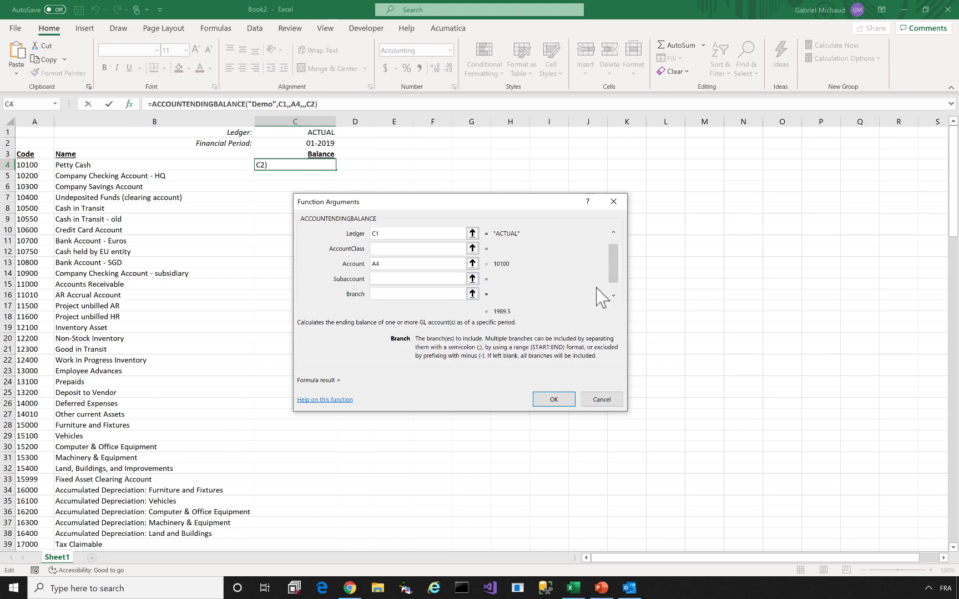
left_click(614, 295)
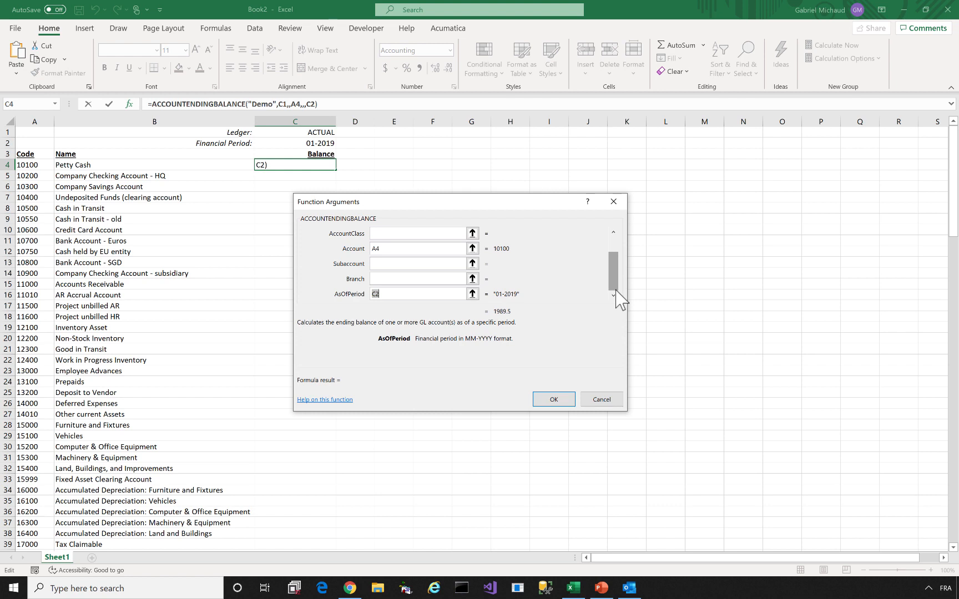
left_click_drag(616, 290, 614, 269)
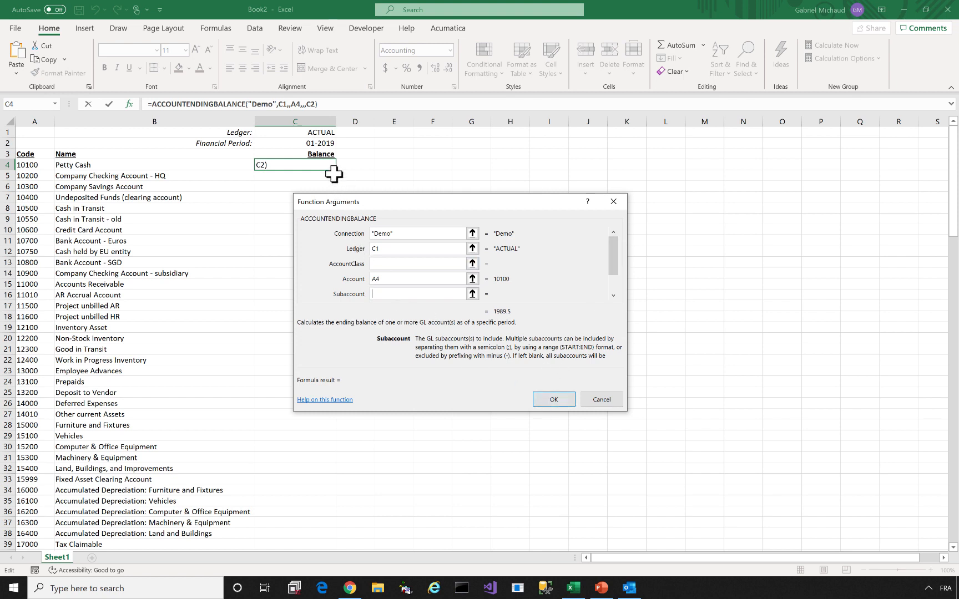
Anchor the references as C$1, $A4 and C$2 and confirm, giving 1,989.50
left_click(378, 249)
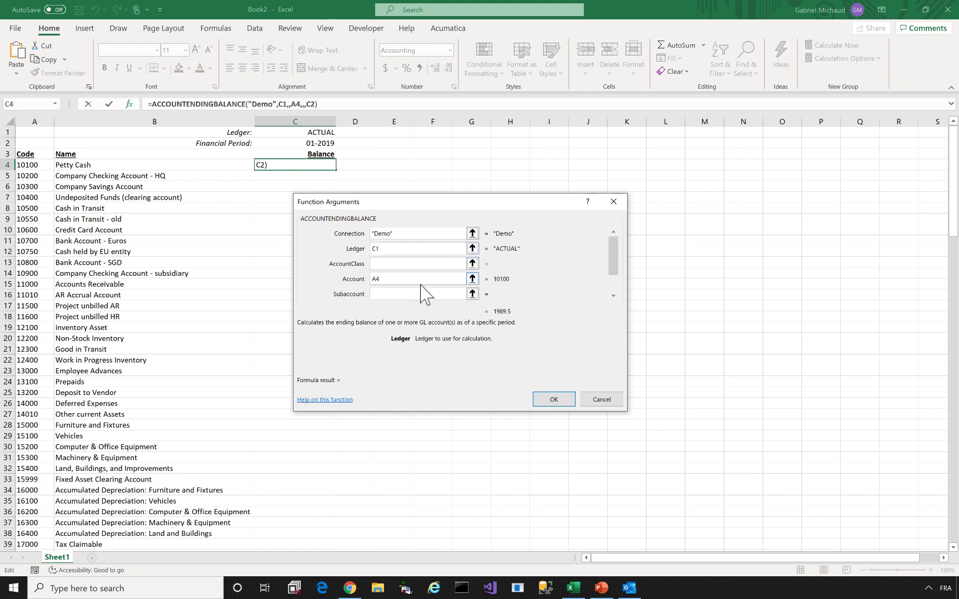
left_click(374, 249)
left_click(376, 249)
type("$")
left_click(374, 279)
type("$")
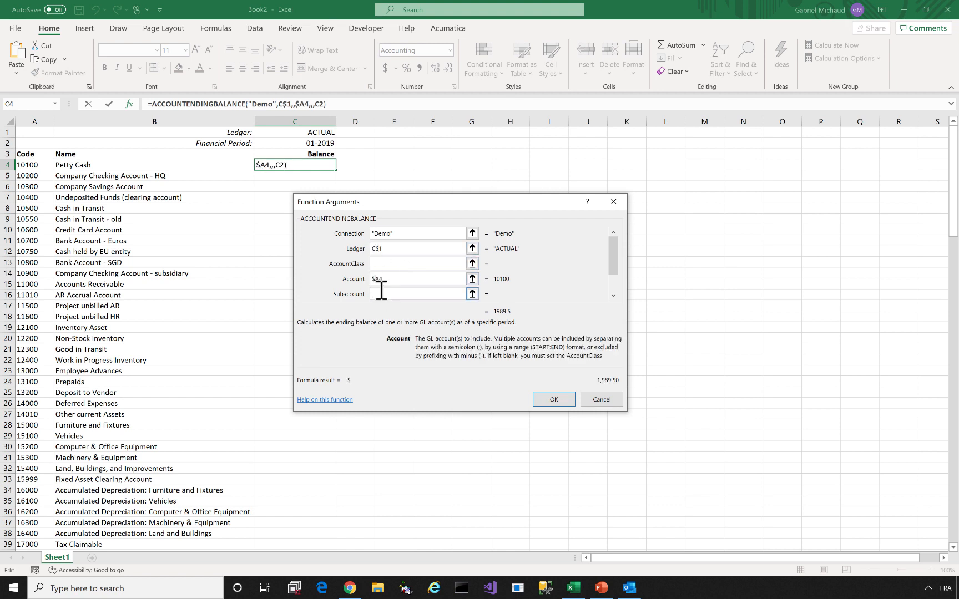
left_click(614, 297)
left_click(614, 296)
left_click(374, 293)
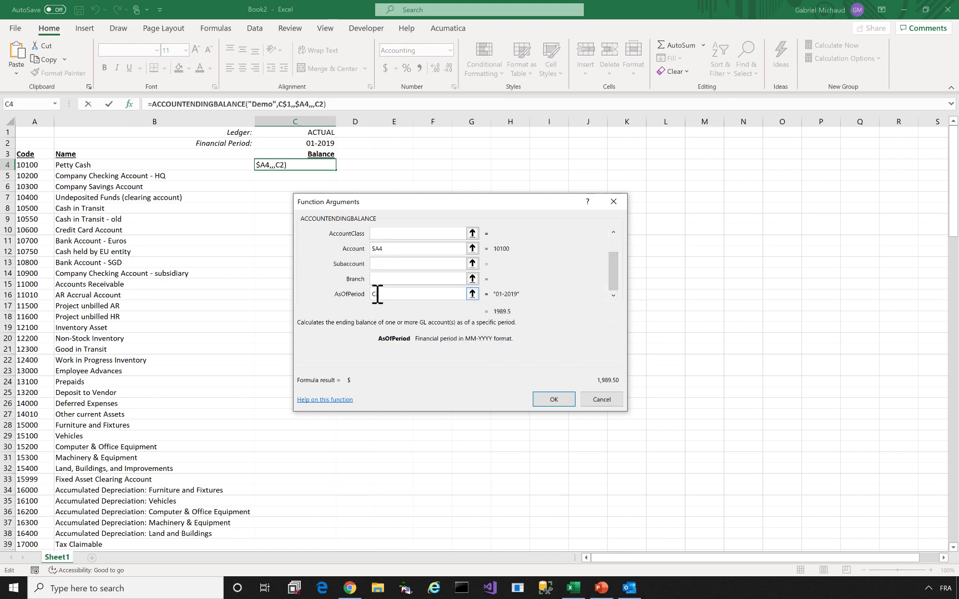
type("$")
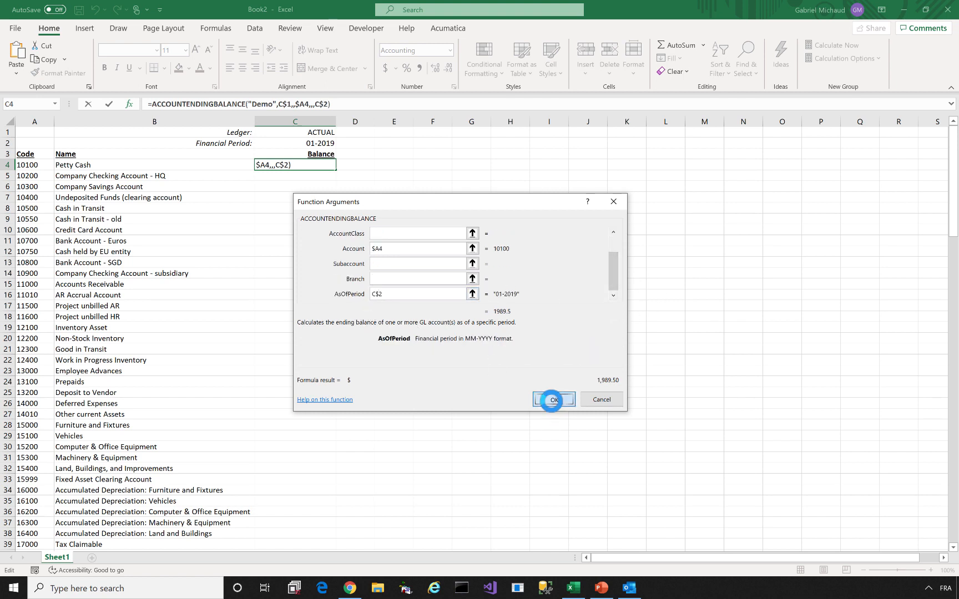
left_click(553, 395)
Fill the balance formula down column C and widen the column to fit
double_click(332, 171)
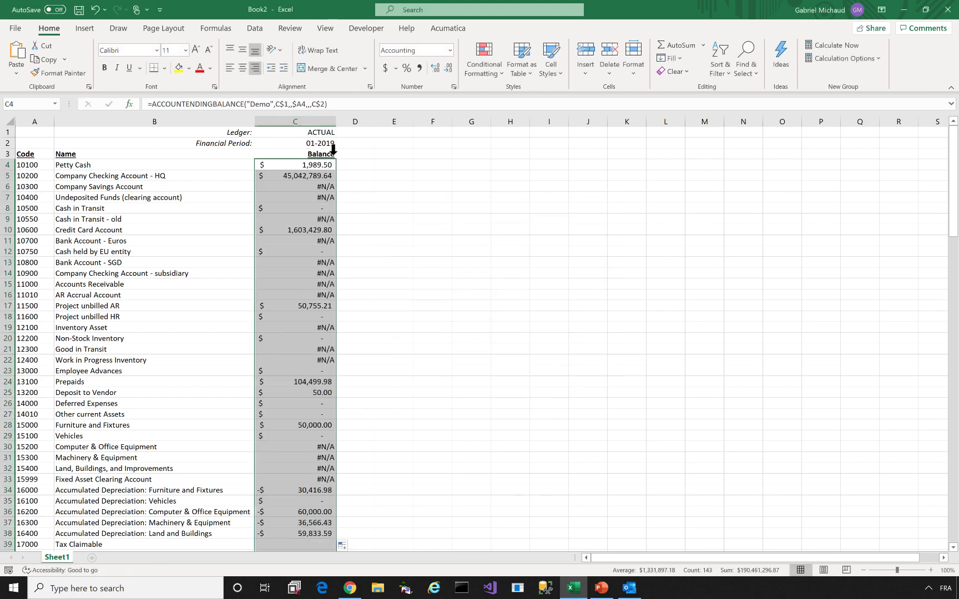
double_click(336, 120)
left_click_drag(362, 119, 362, 120)
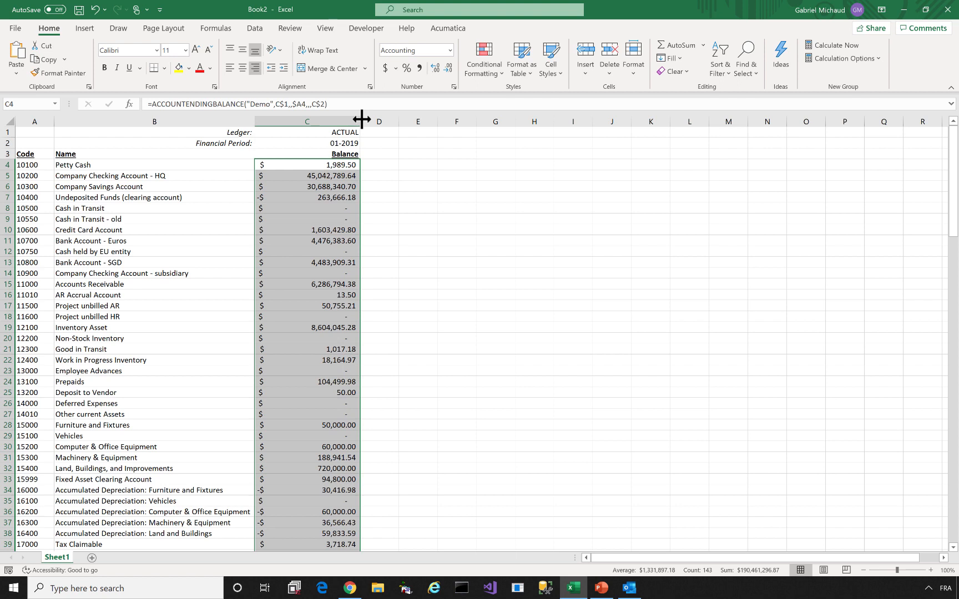
Change the financial period in C2 to '09-2019 so the balances recalculate
left_click(321, 133)
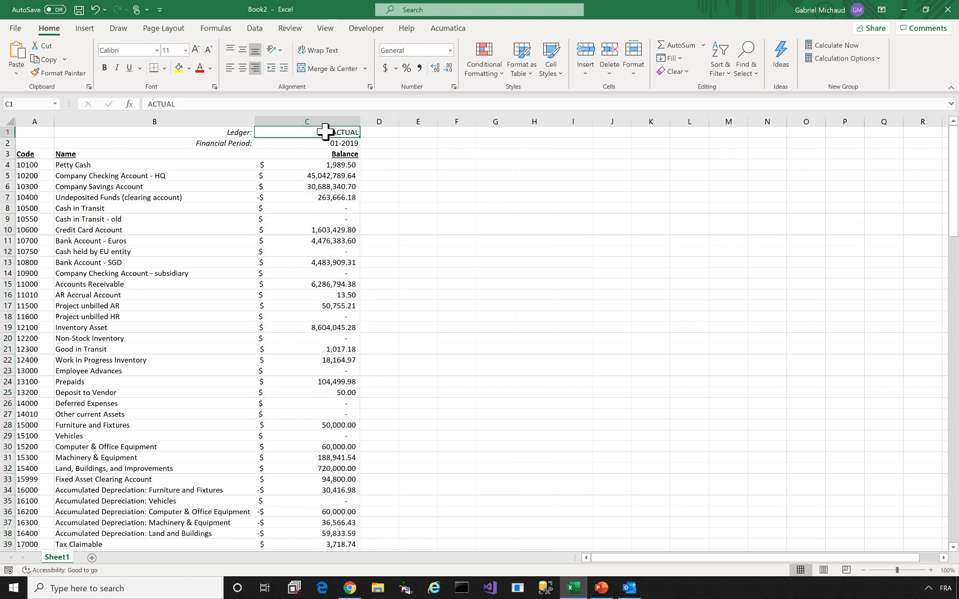
left_click(324, 144)
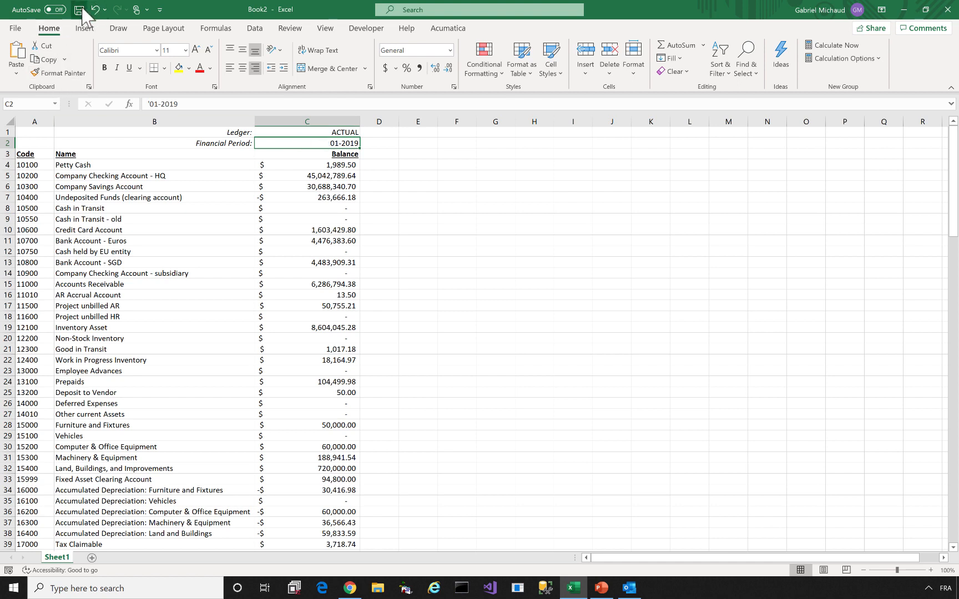
left_click(452, 29)
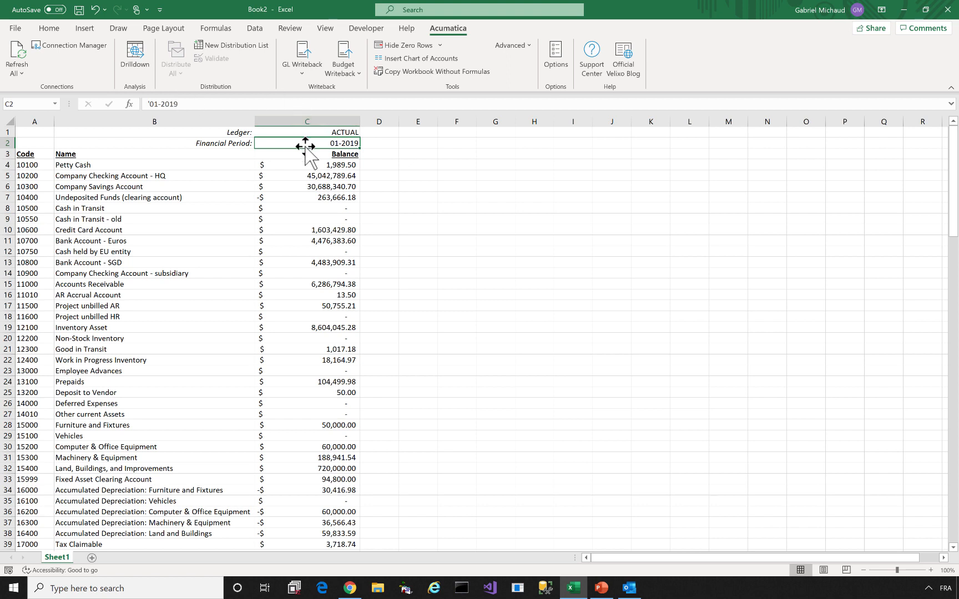
type("'09-2019")
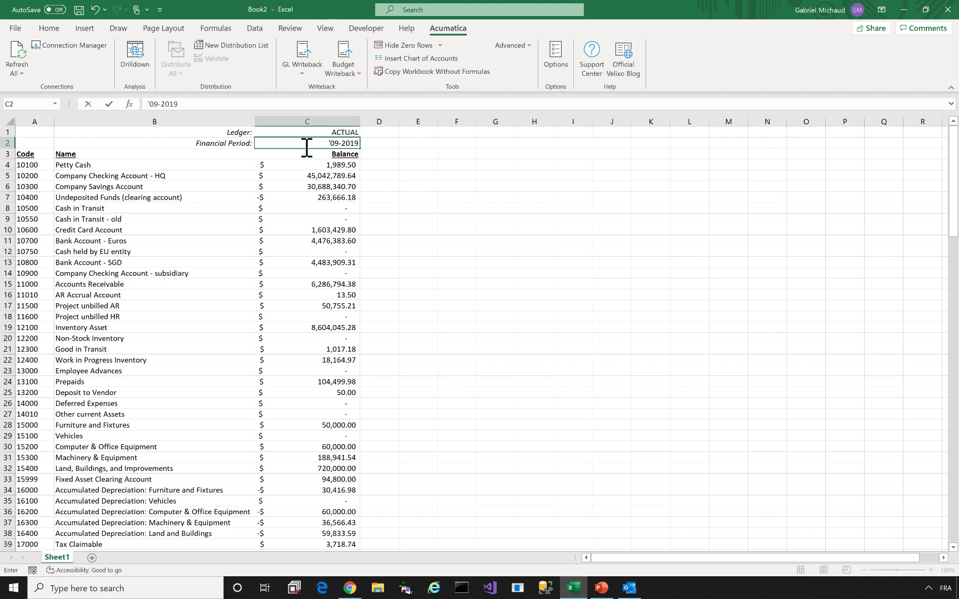
key("Return")
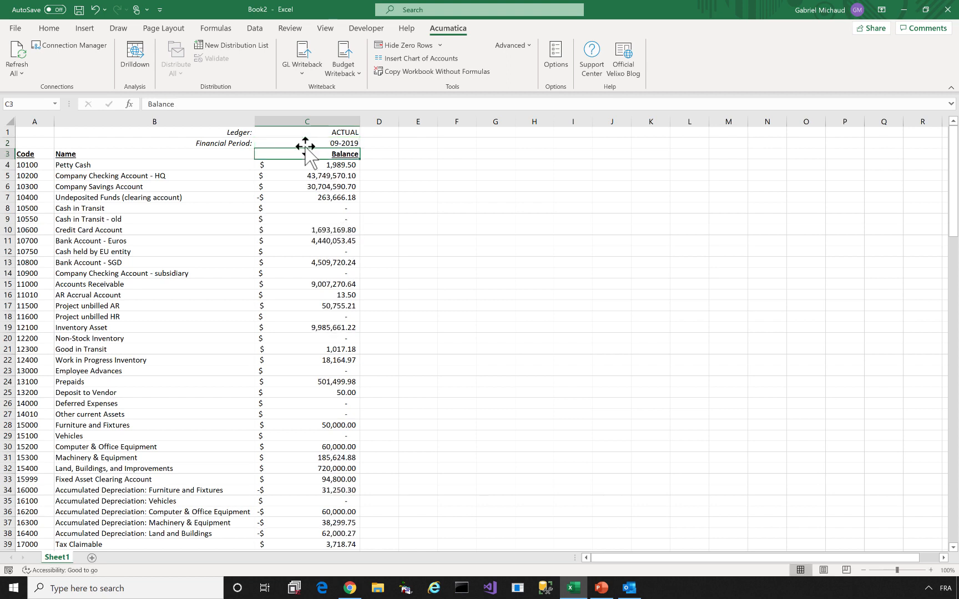
Copy the ACTUAL balance column C into column D, widen it, and set D1's ledger to BUDGET
left_click(318, 113)
key("ctrl+c")
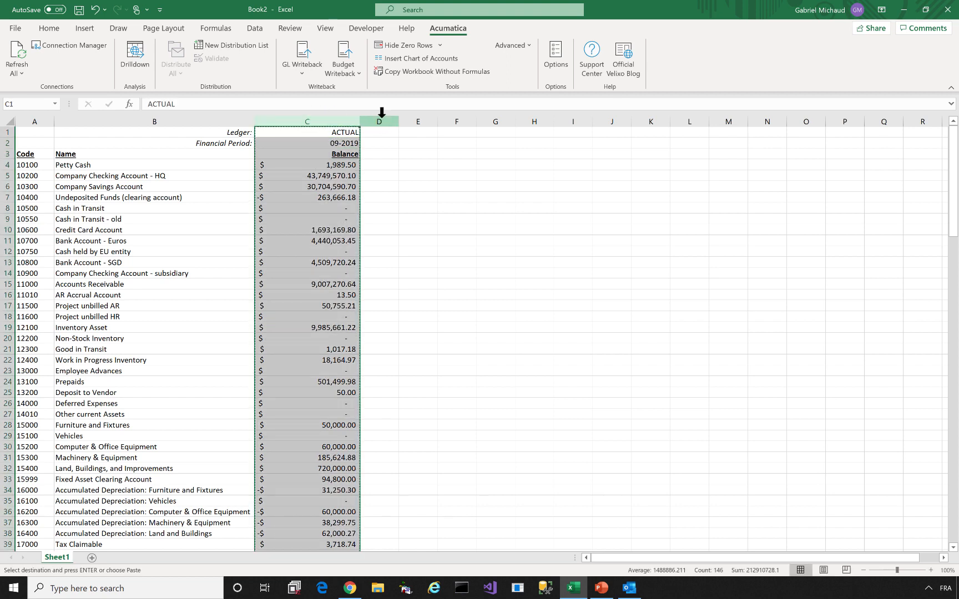
left_click(382, 112)
key("ctrl+v")
left_click_drag(398, 117, 464, 119)
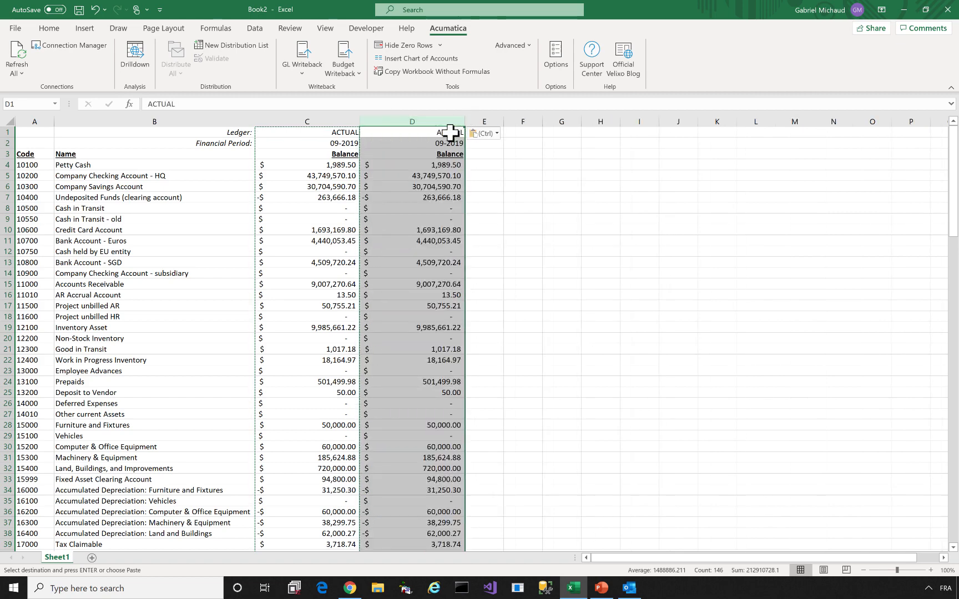
left_click(450, 132)
type("BUDGET")
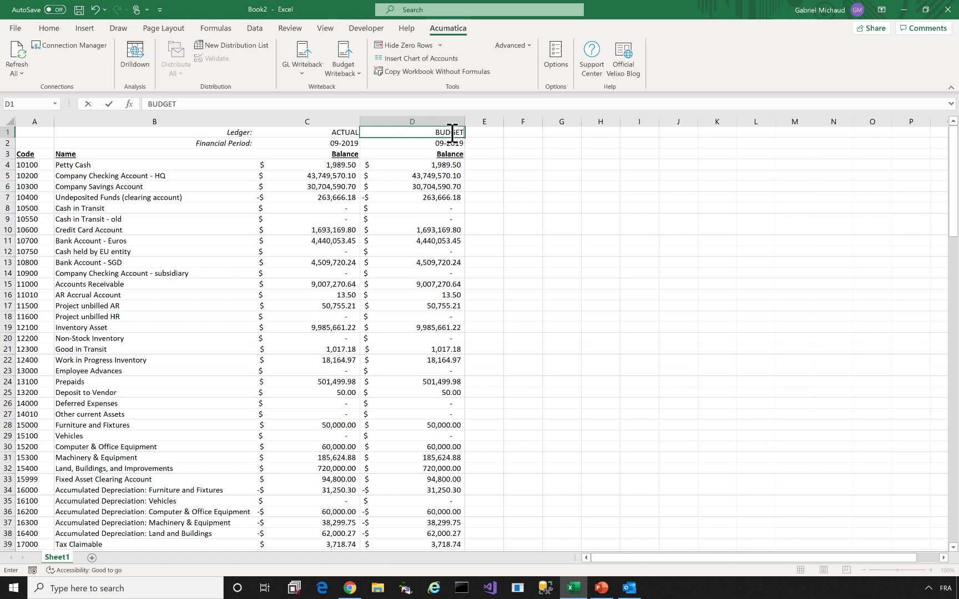
key("Return")
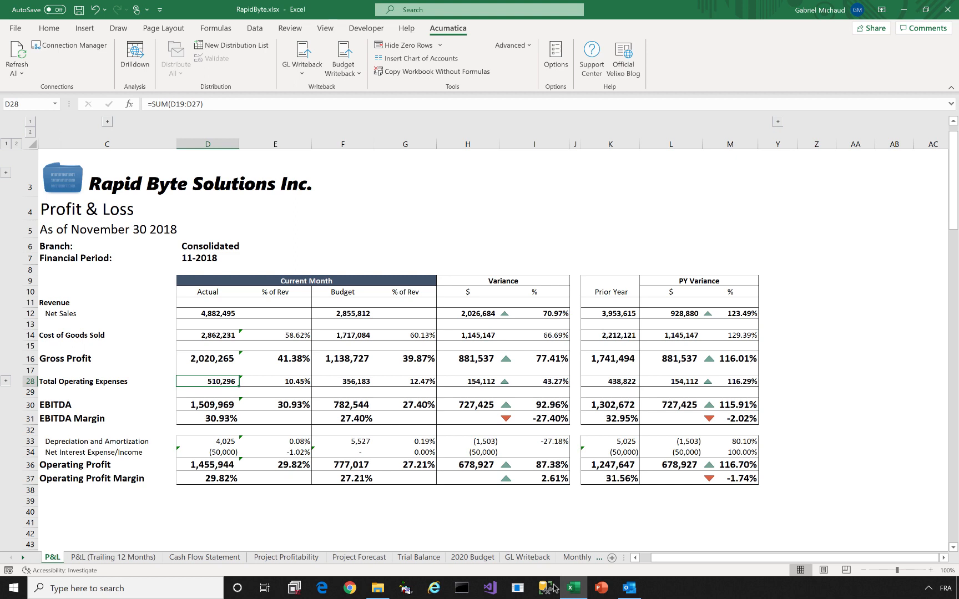
left_click(127, 558)
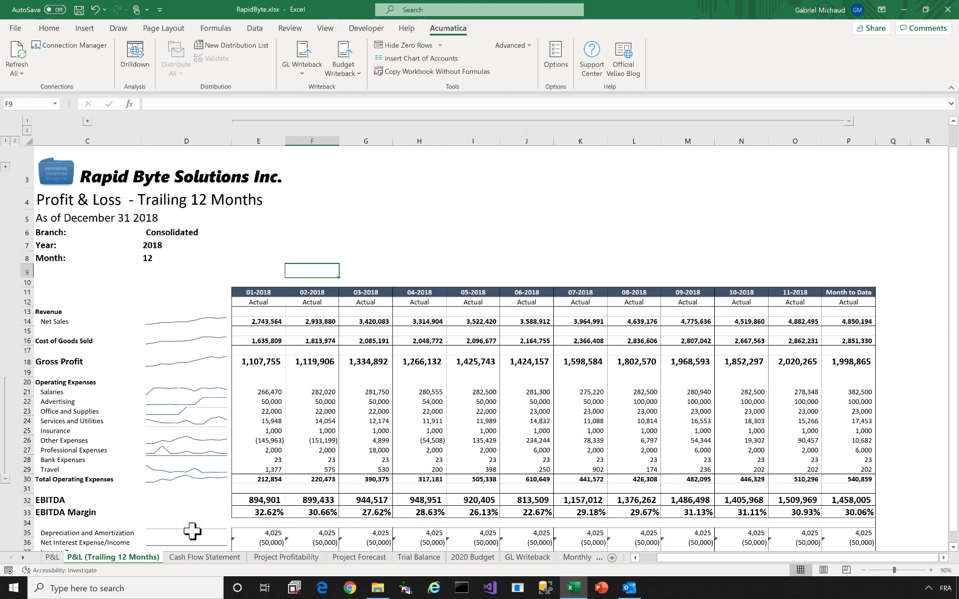
left_click(202, 557)
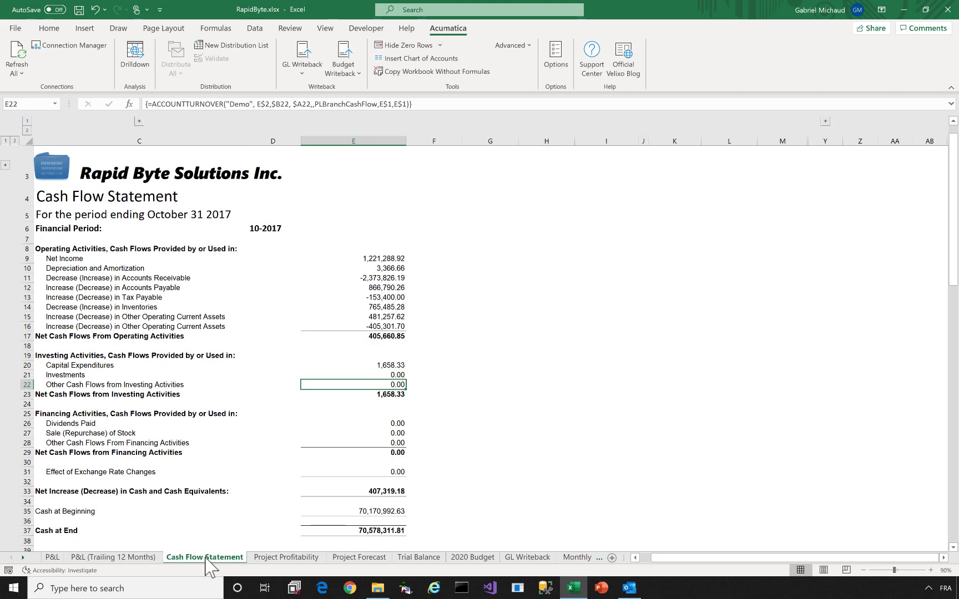
left_click(282, 557)
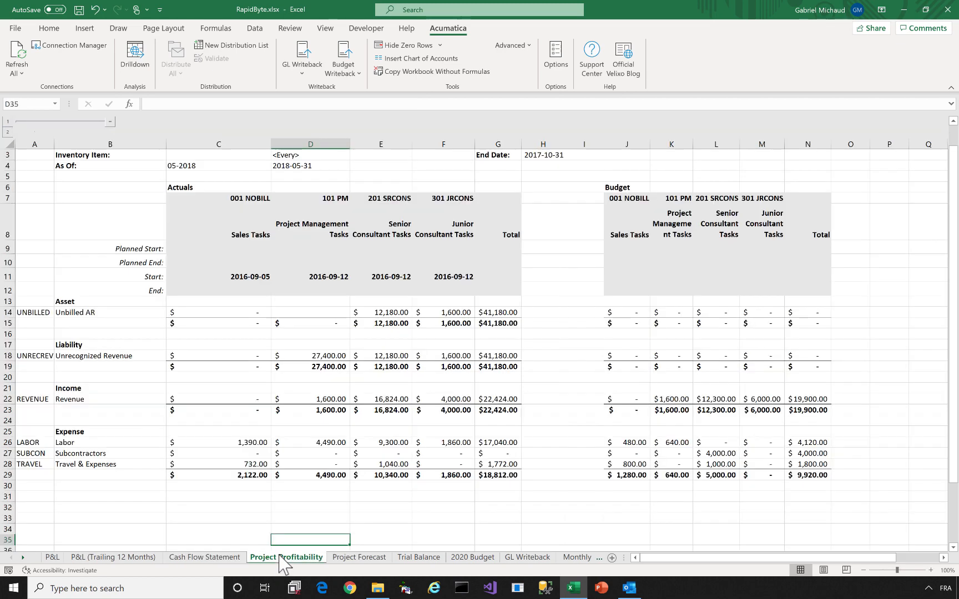
left_click(419, 557)
left_click(463, 558)
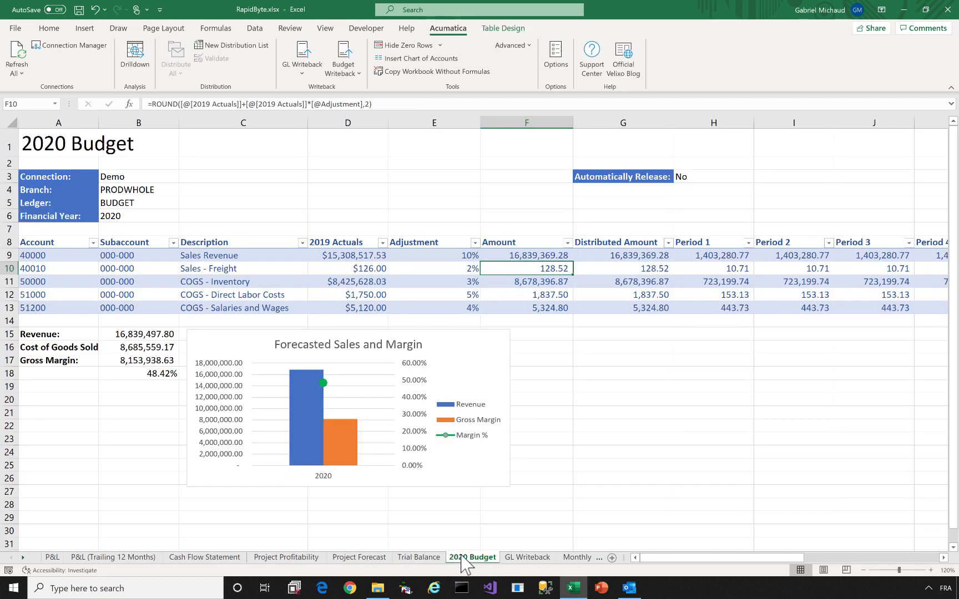
left_click(54, 558)
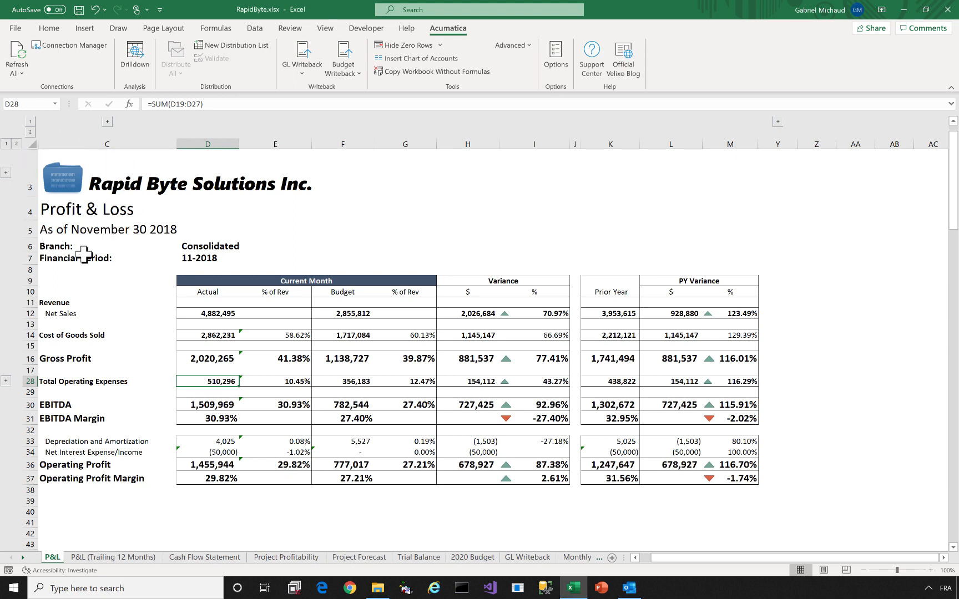
Switch the report's Branch to Services East, then back to Consolidated
left_click(210, 247)
left_click(315, 247)
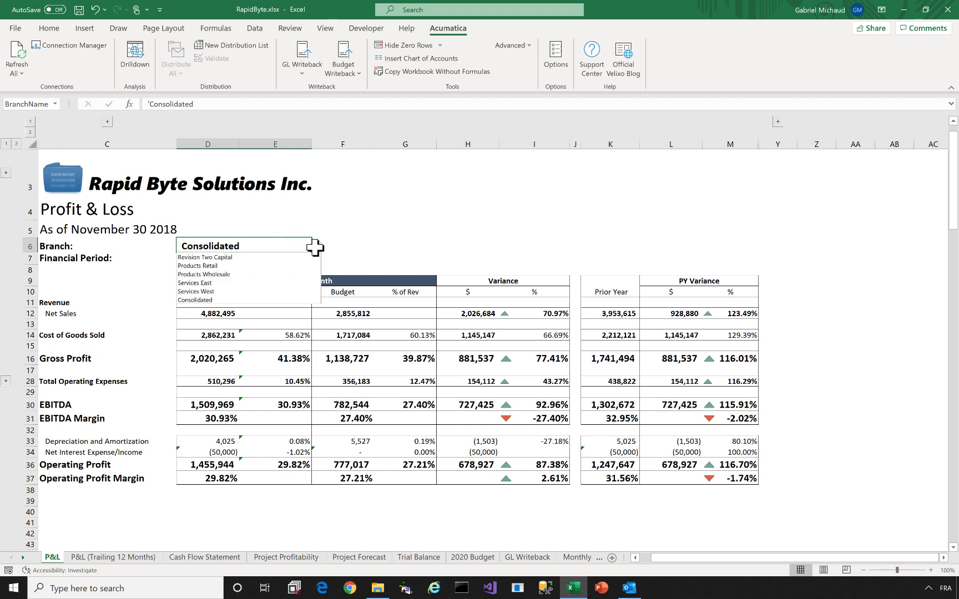
left_click(291, 283)
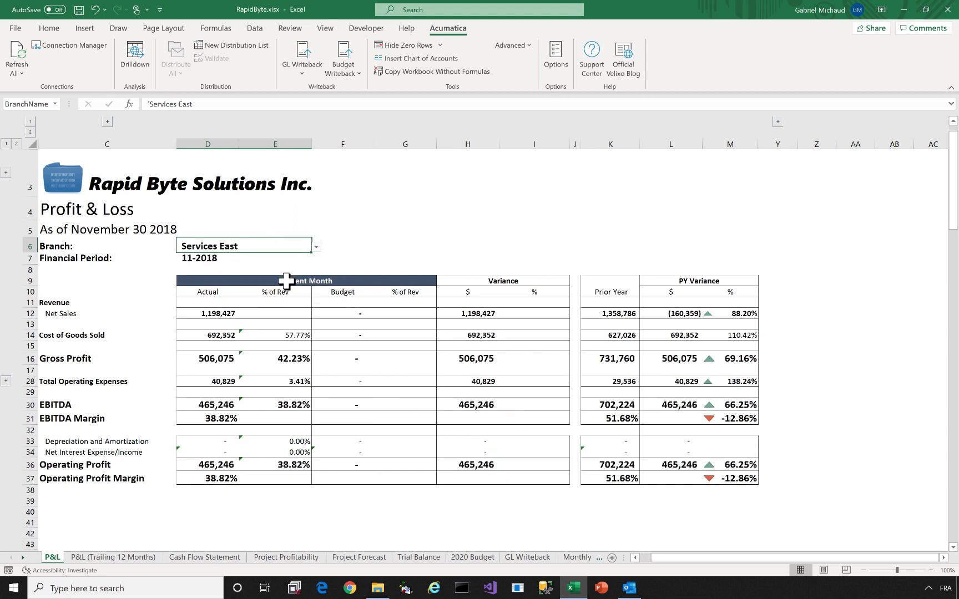
left_click(316, 247)
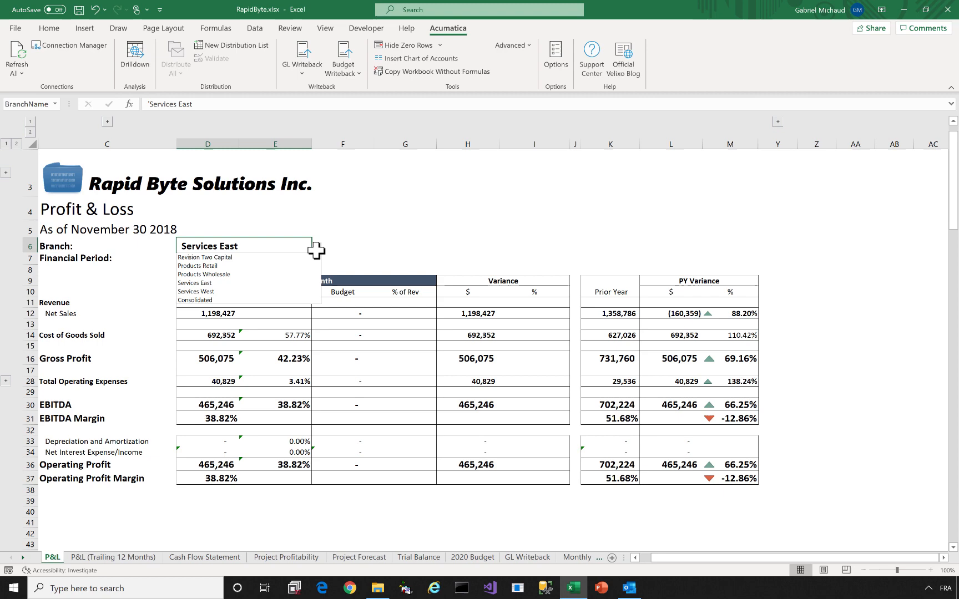
left_click(289, 300)
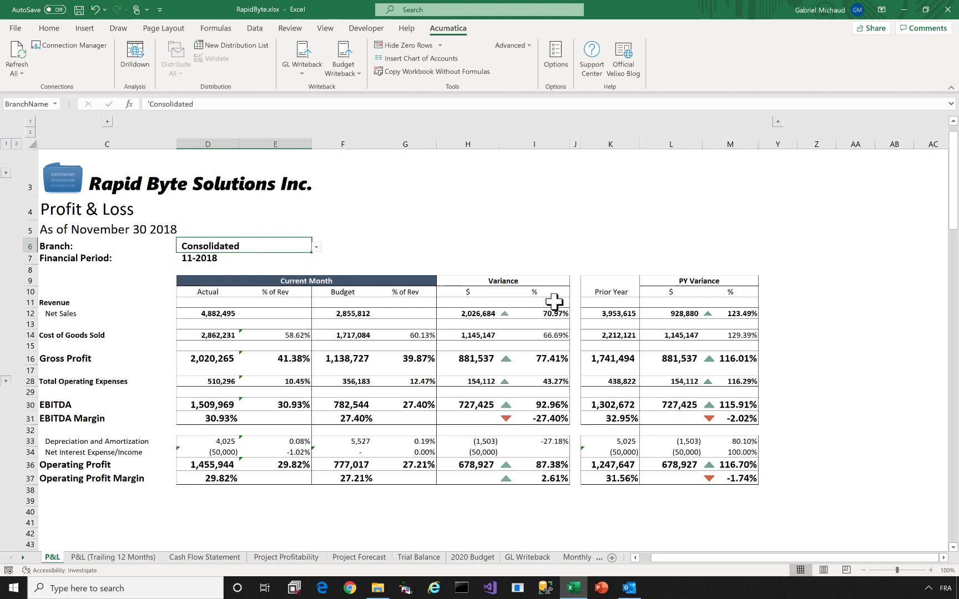
Inspect the Net Sales and EBITDA Margin variance formulas and the Total Operating Expenses total
left_click(532, 316)
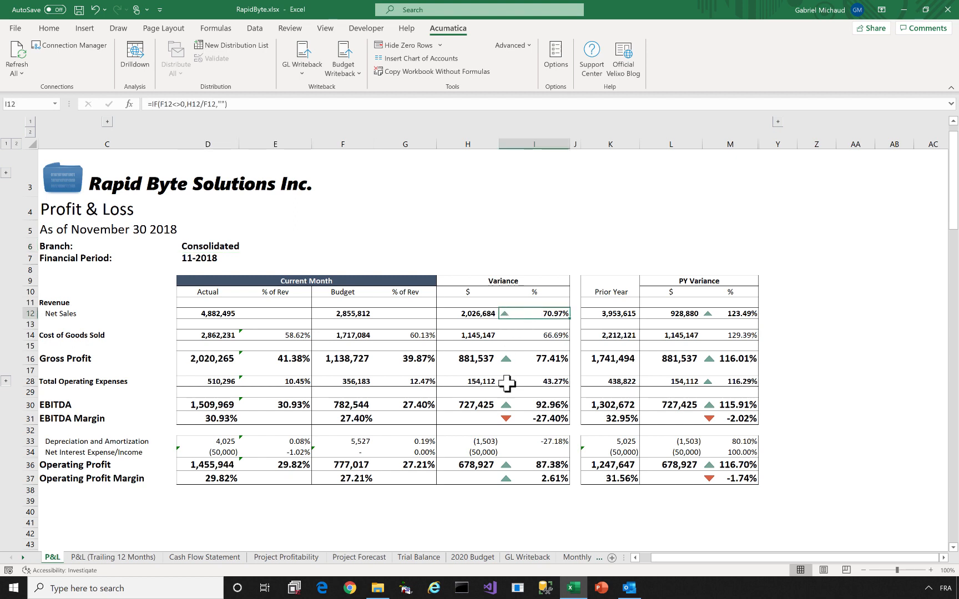
left_click(514, 417)
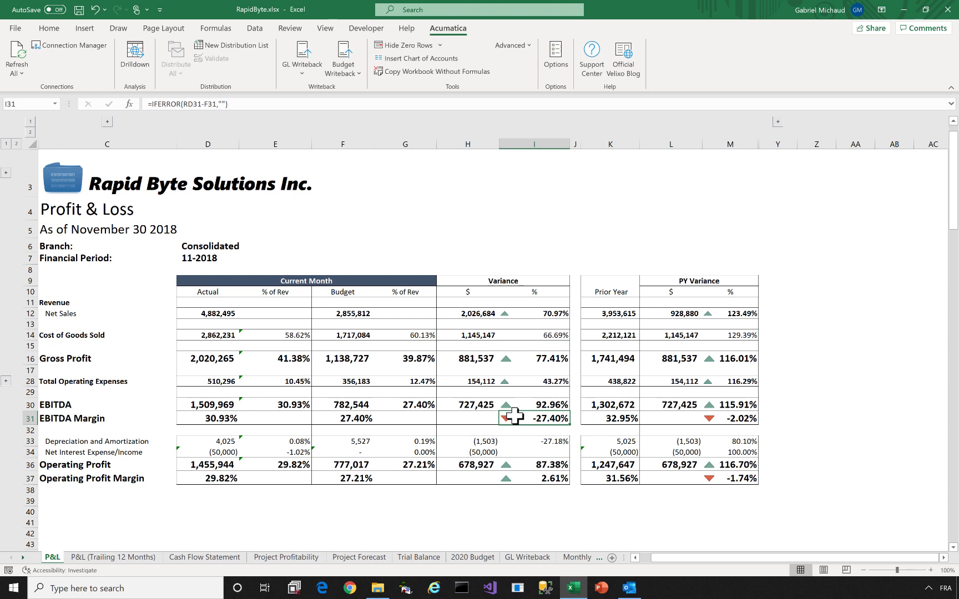
left_click(199, 380)
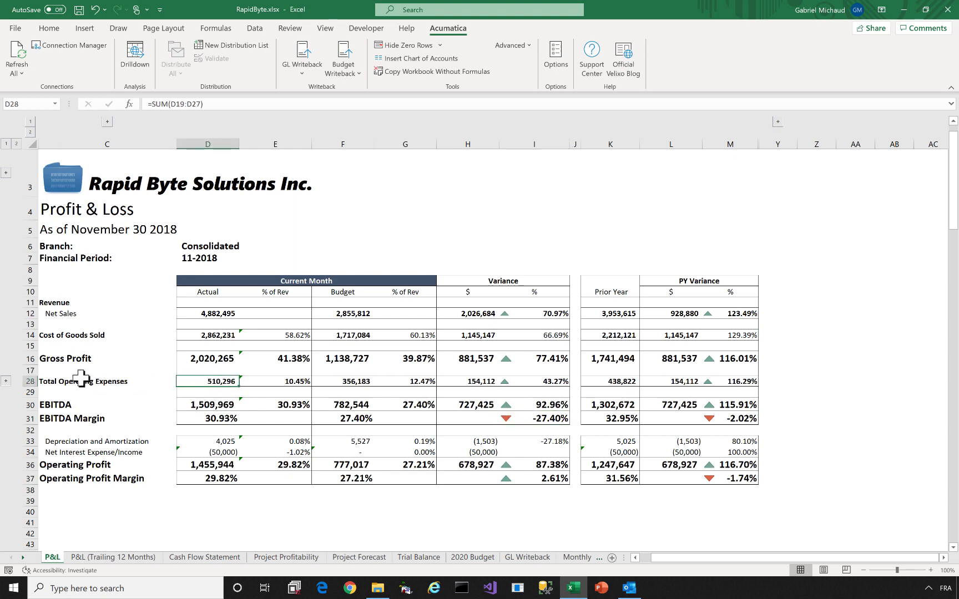
left_click(6, 381)
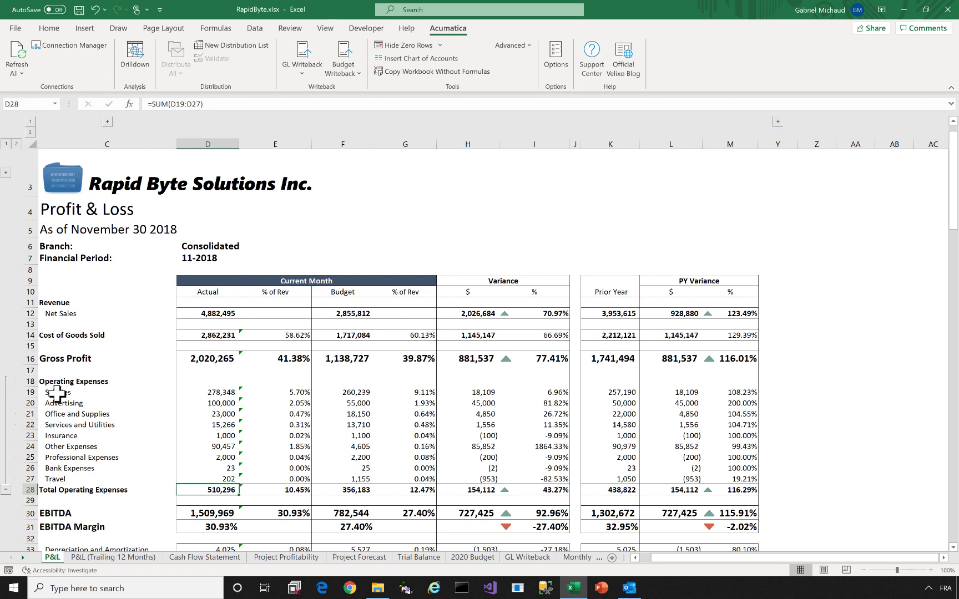
Insert a 3-D pie chart of the expense categories and their actuals in C19:D27
left_click_drag(58, 394, 210, 480)
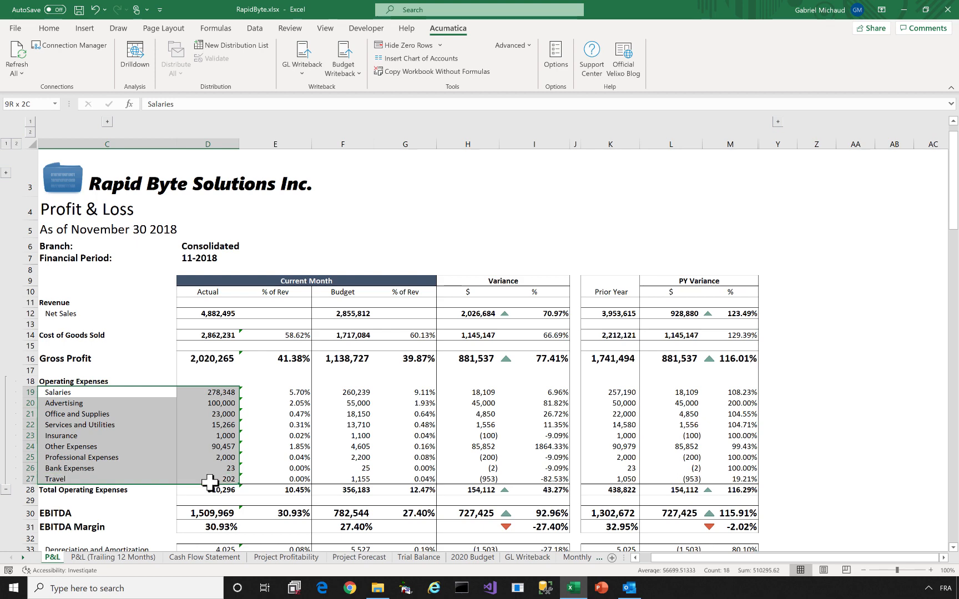
left_click(85, 28)
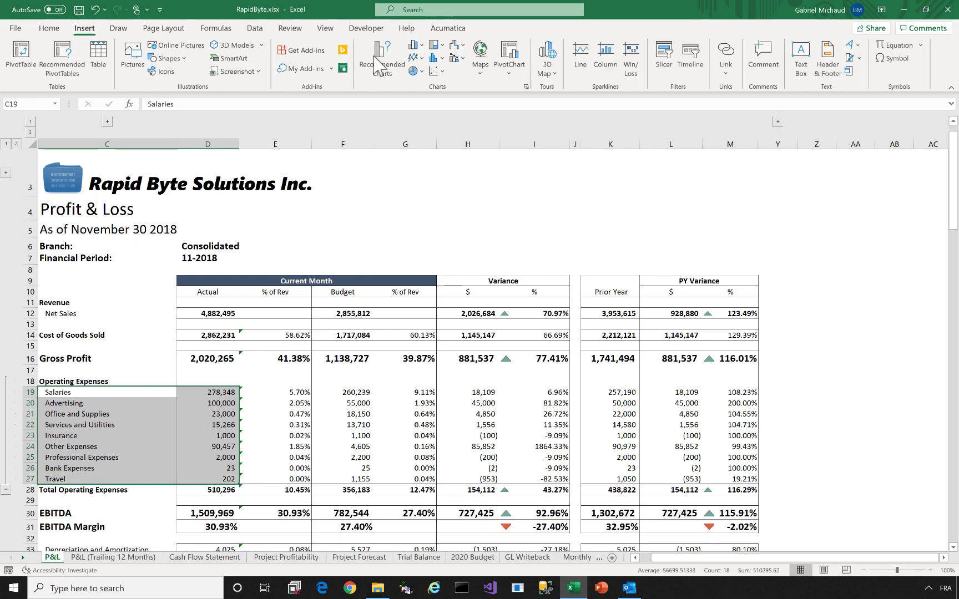
left_click(413, 71)
left_click(421, 161)
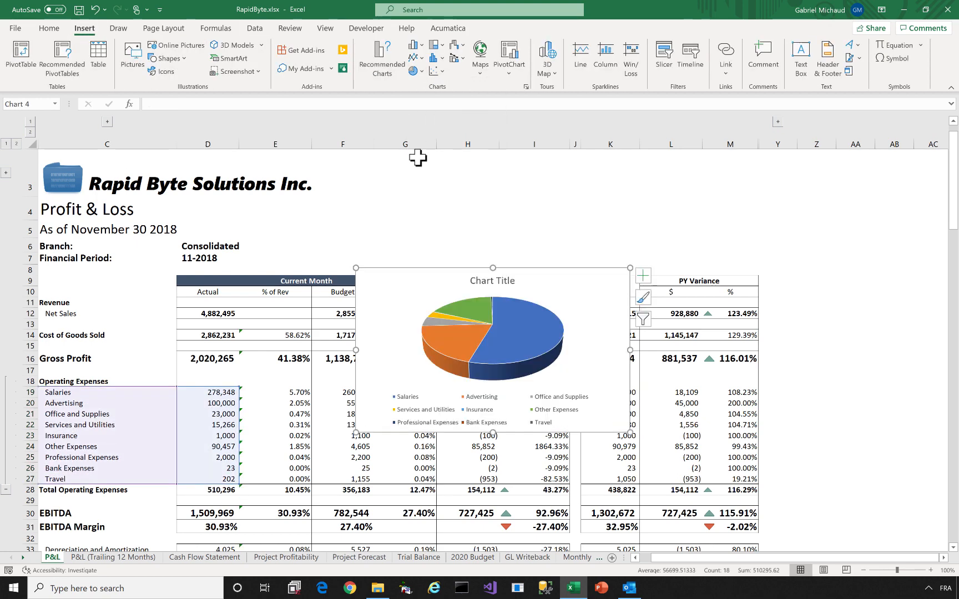
Title the chart 'Expenses by Category' and move it to the report's upper right
double_click(496, 280)
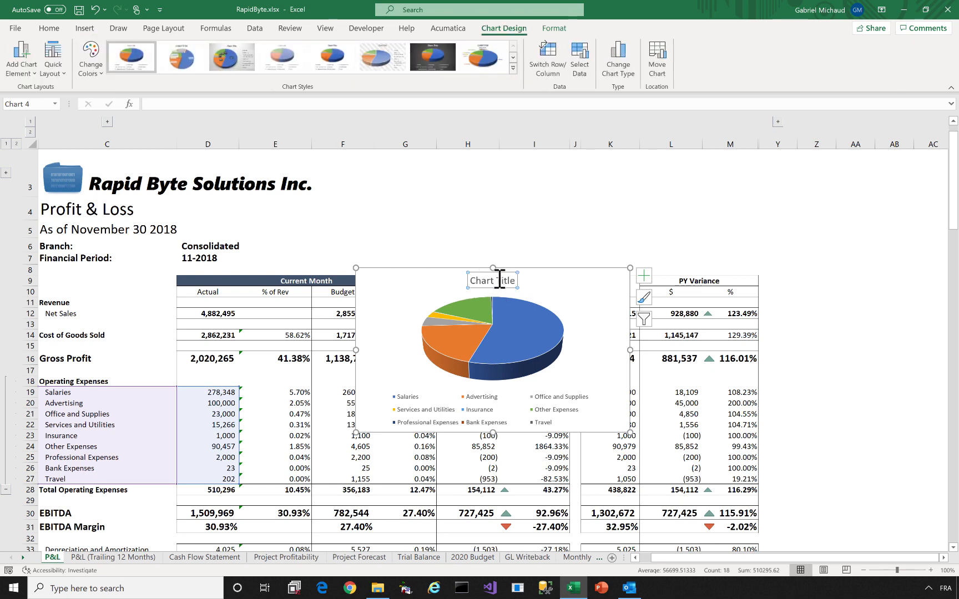
left_click_drag(511, 281, 470, 281)
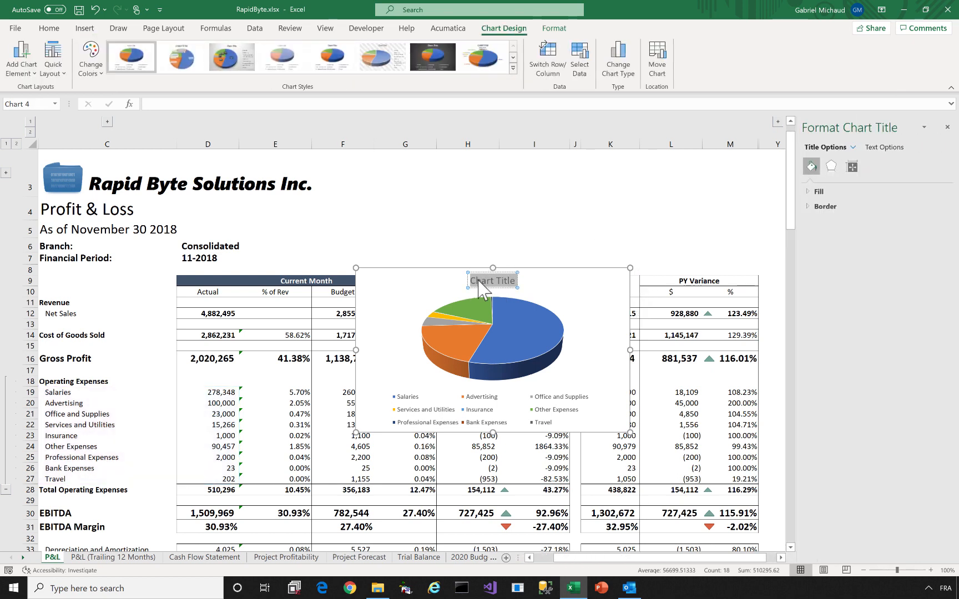
type("Expenses by Categfo")
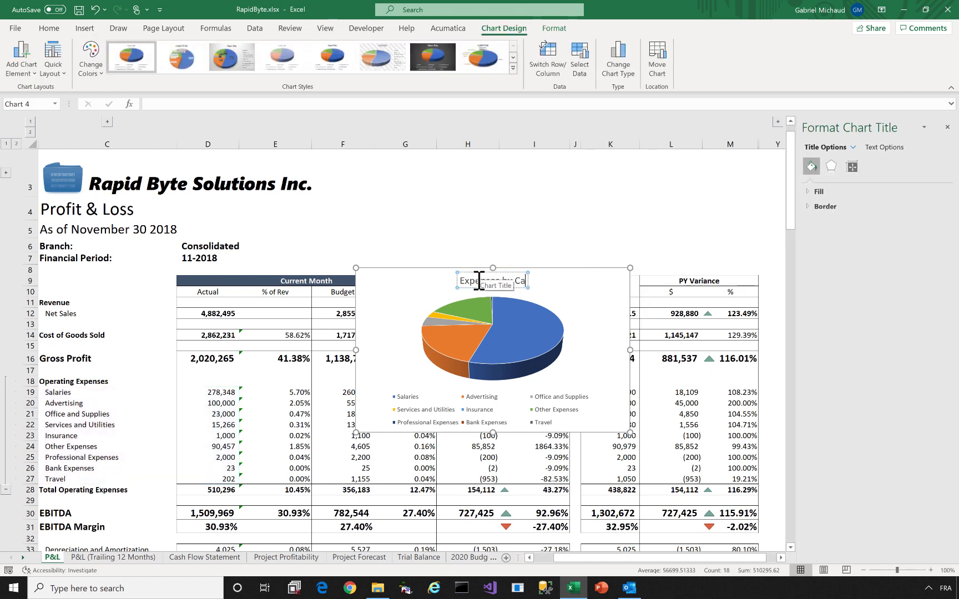
key("BackSpace")
key("BackSpace")
type("ory")
left_click(439, 287)
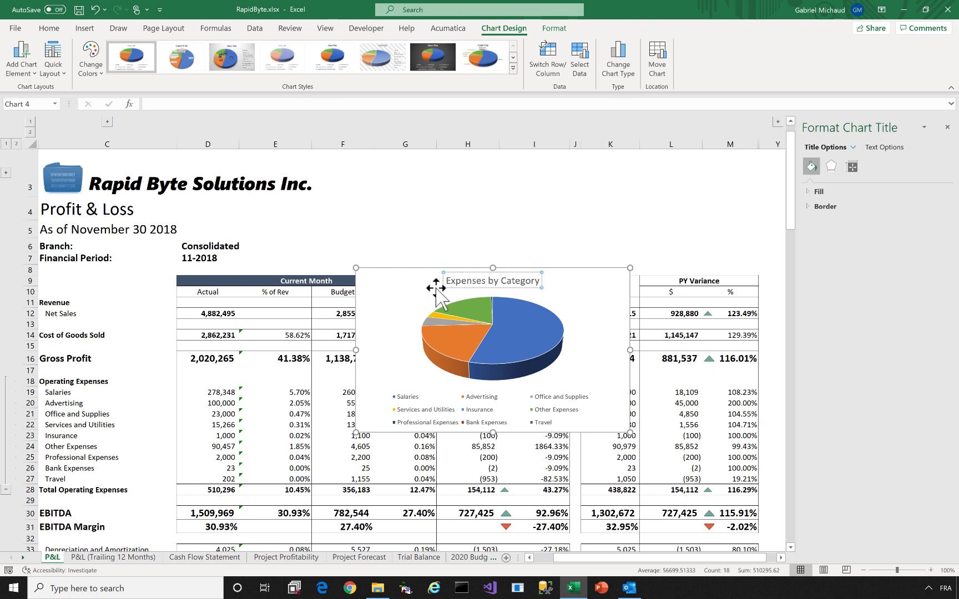
left_click_drag(438, 277, 564, 179)
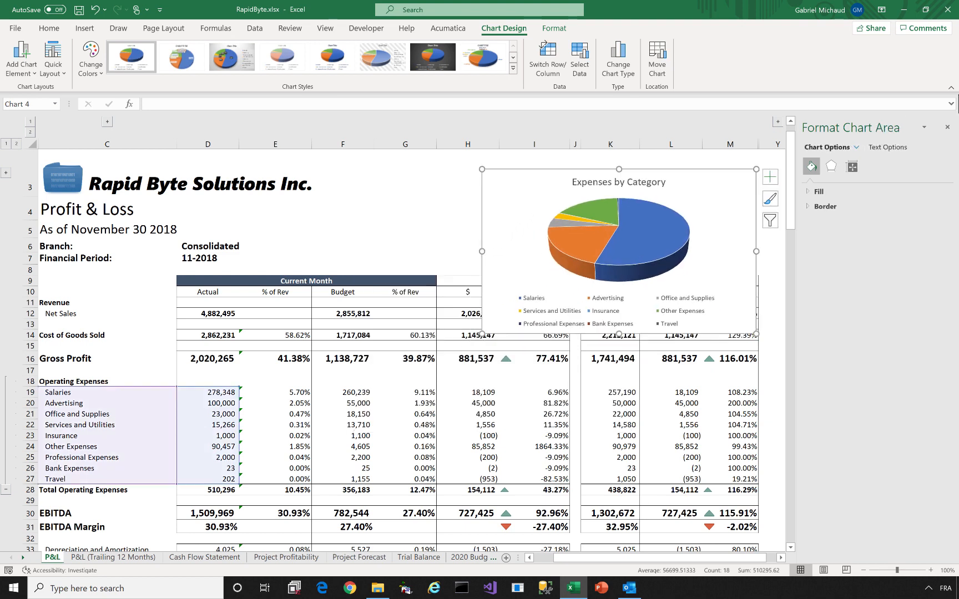
left_click(947, 127)
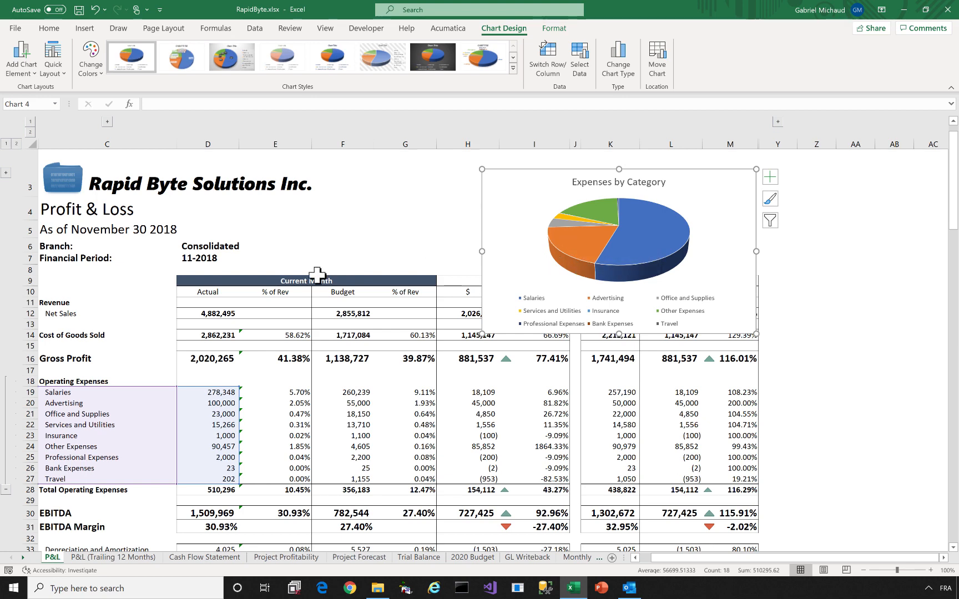
left_click(193, 245)
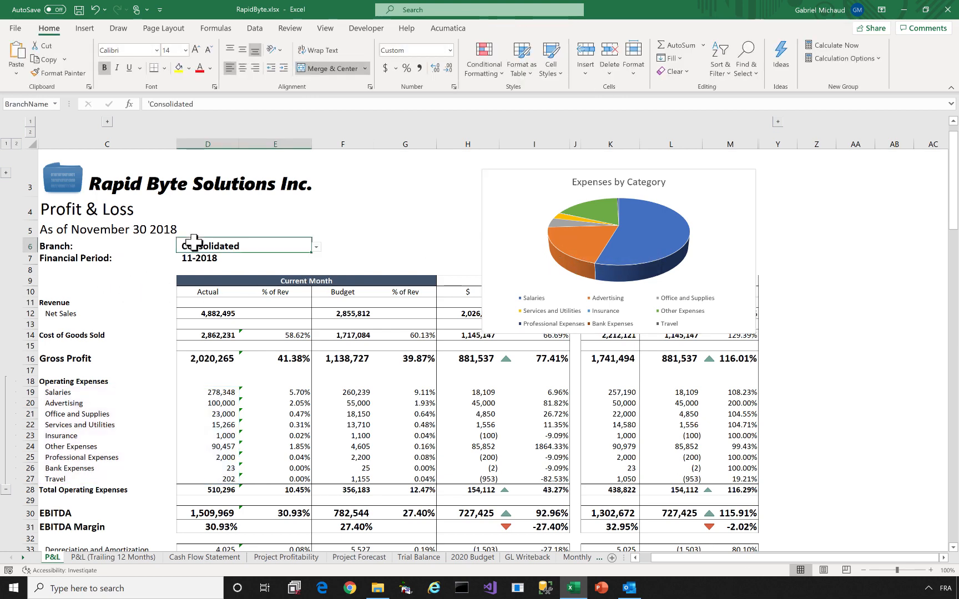
Switch the Branch to Services East to update the P&L and chart, then back to Consolidated
left_click(316, 247)
left_click(269, 281)
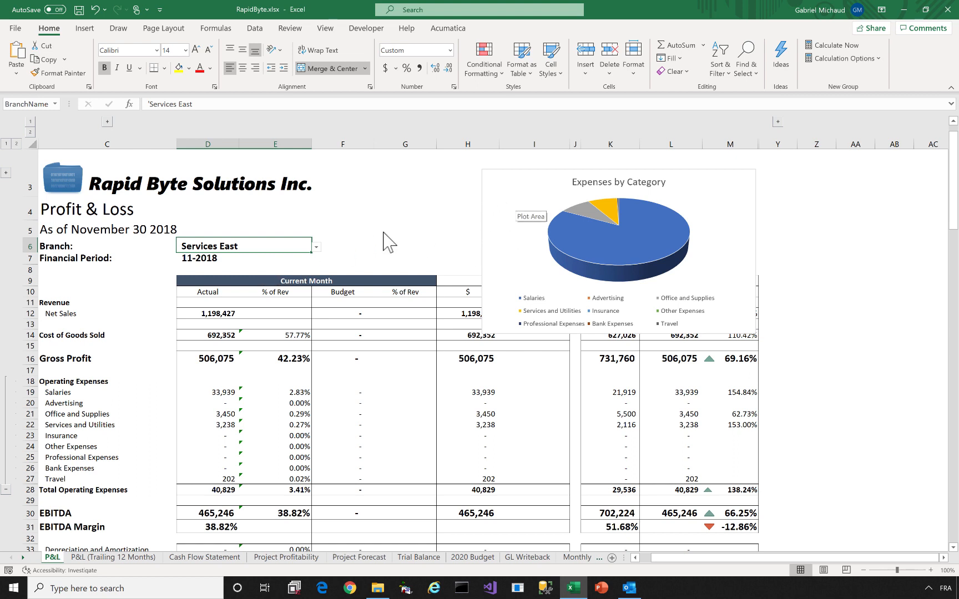
left_click(316, 247)
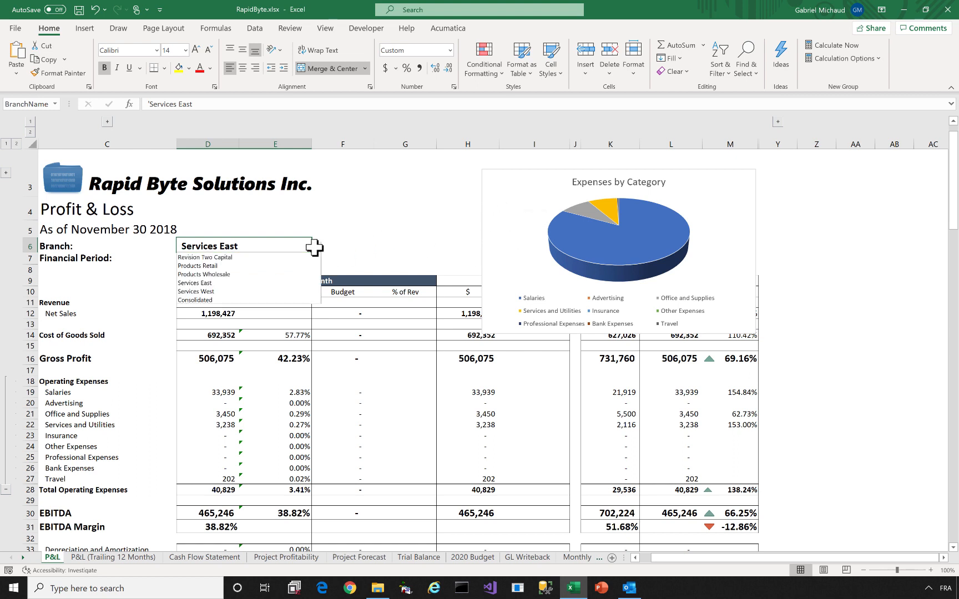
left_click(275, 300)
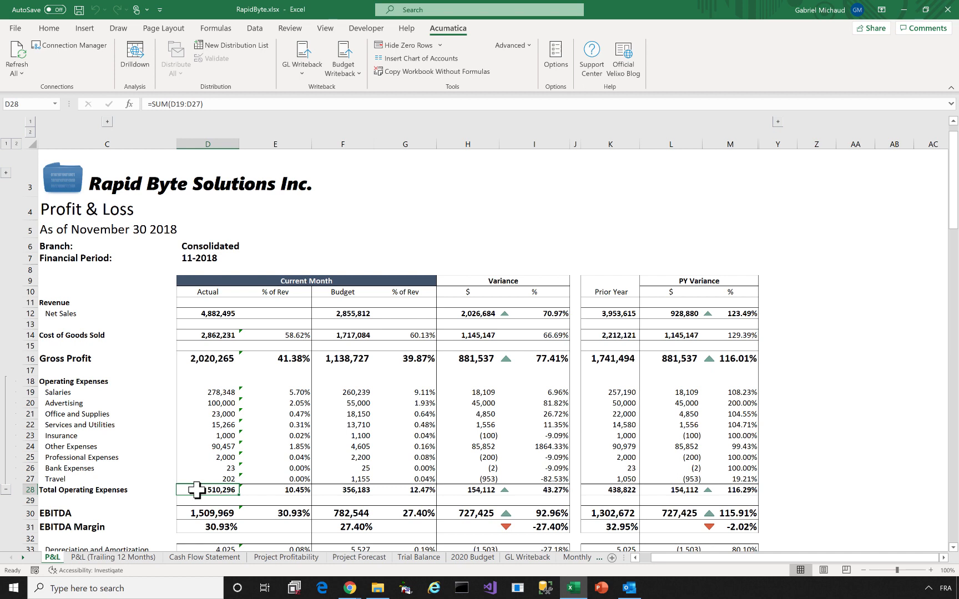
Check the Total Operating Expenses formula in D28, then drill down into that amount
double_click(197, 489)
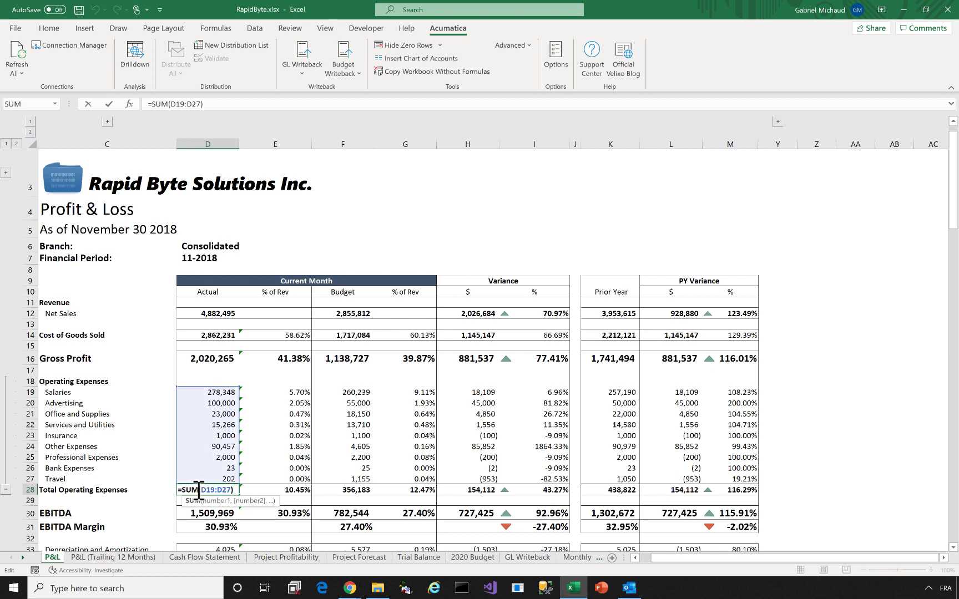
key("Escape")
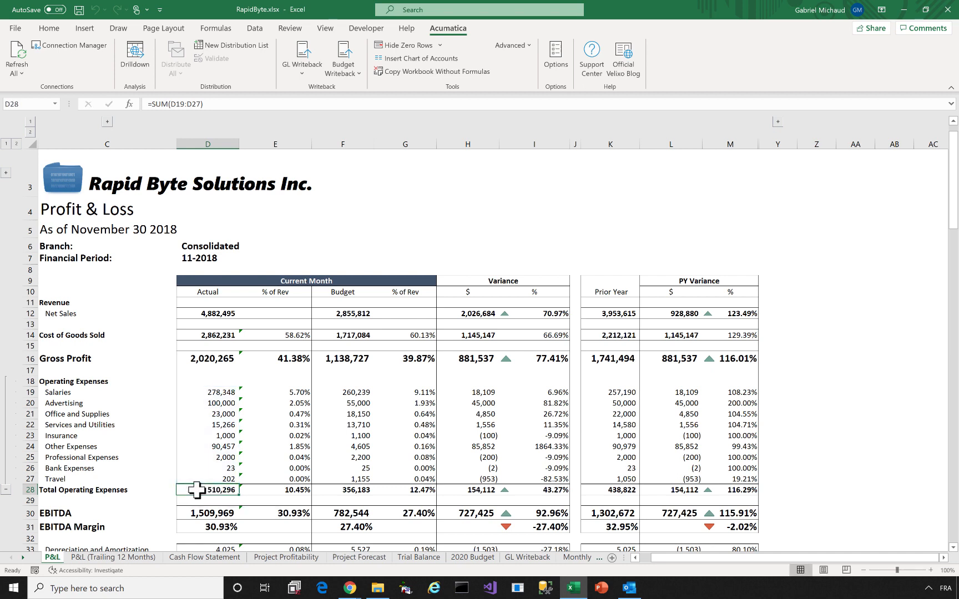
left_click(139, 56)
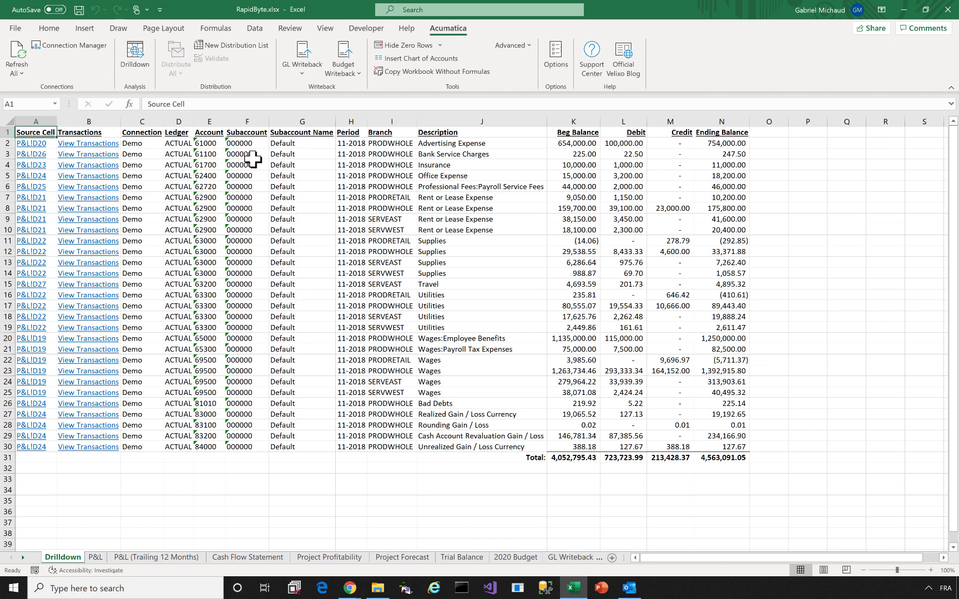
Trace the Services East Travel row to P&L!D27, then open its transactions in Acumatica
left_click(33, 119)
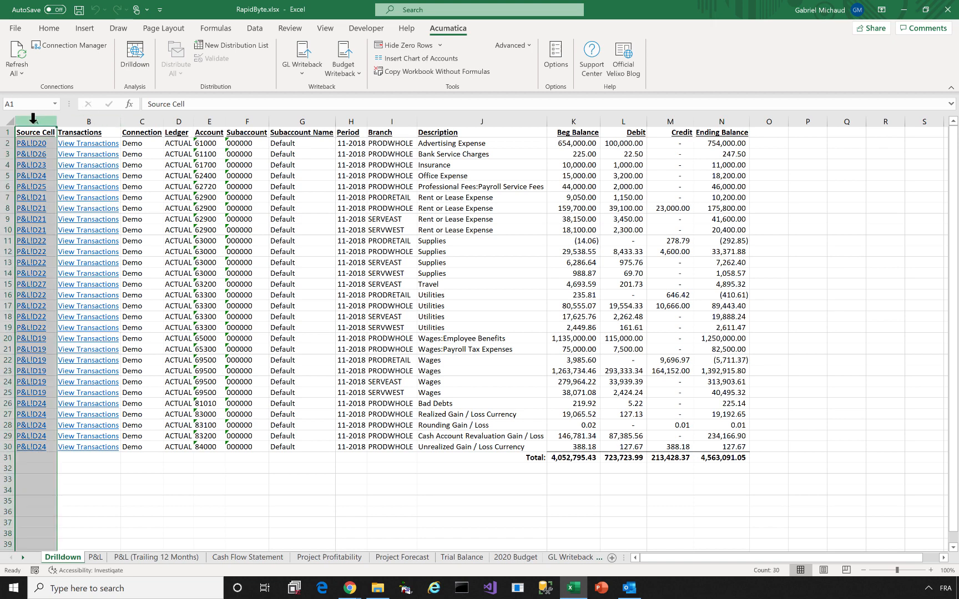
left_click(2, 283)
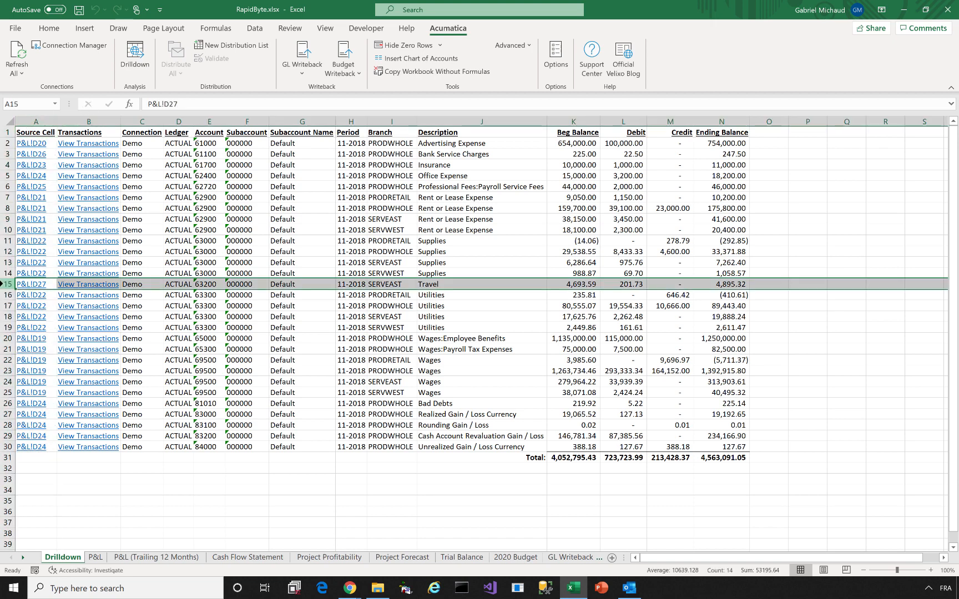
left_click(37, 285)
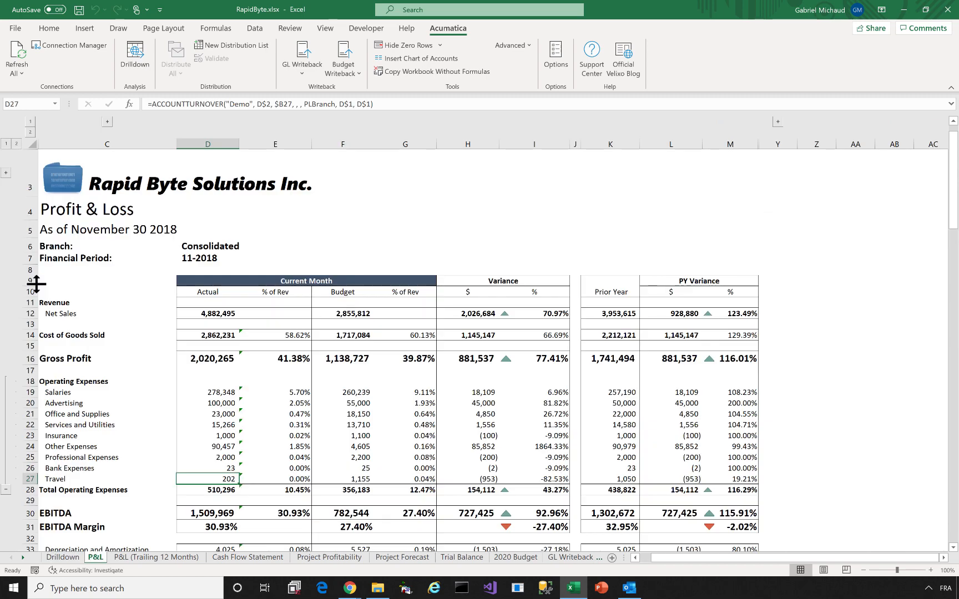
left_click(62, 558)
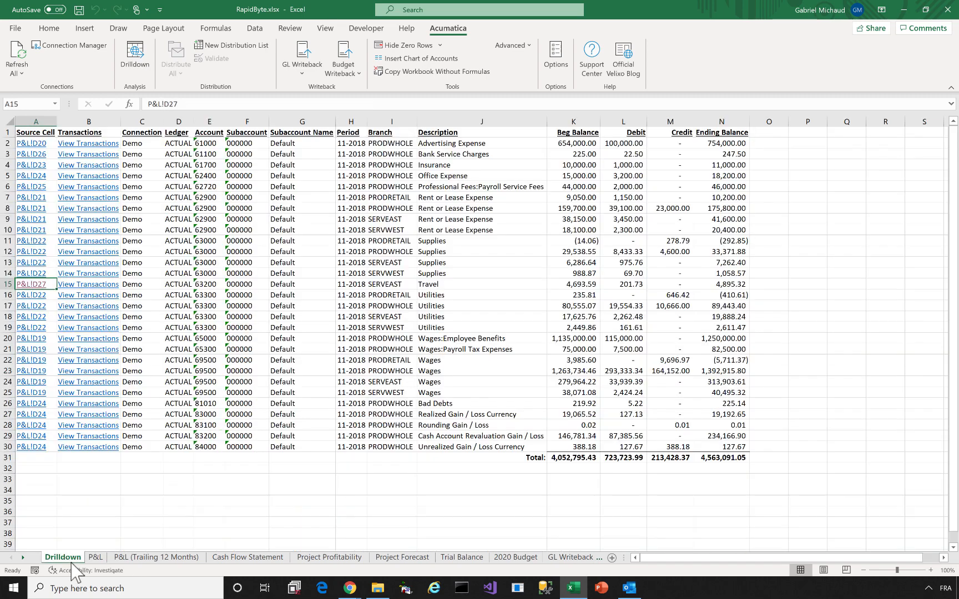
left_click(80, 285)
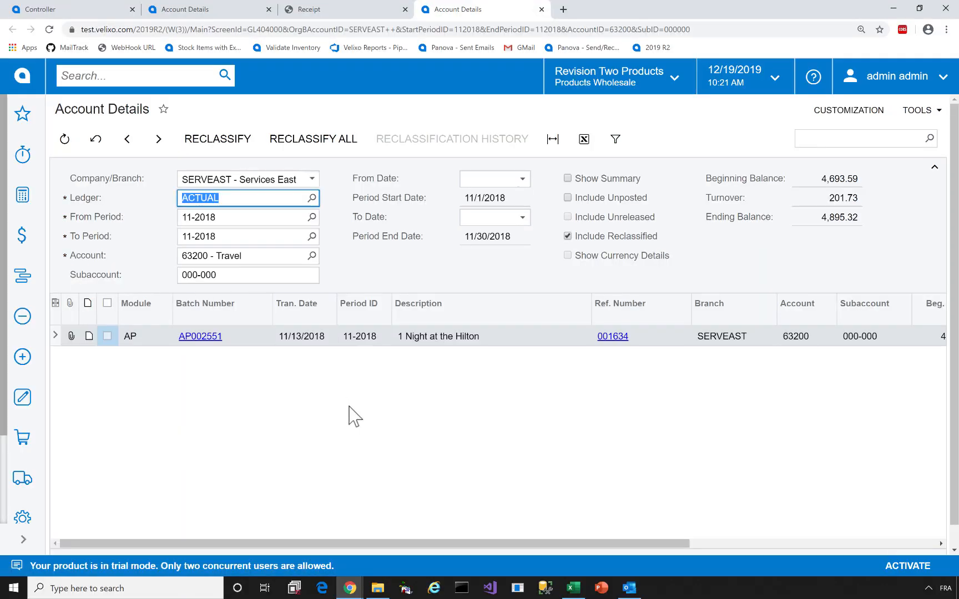
Open bill 001634's attached Foliodete.pdf receipt, find the 201.73 credit, then return to Excel's P&L sheet
left_click(613, 337)
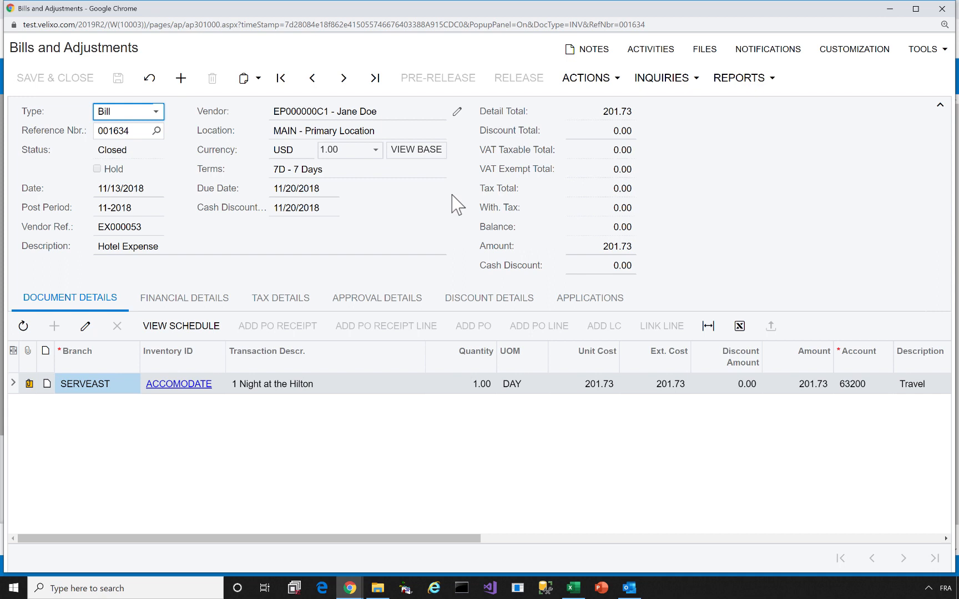
left_click(28, 385)
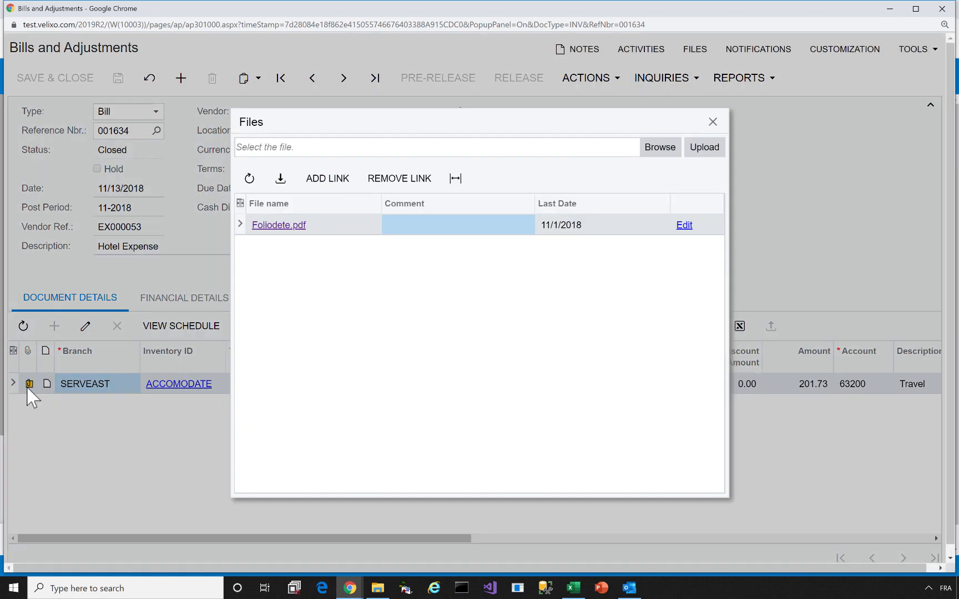
left_click(280, 226)
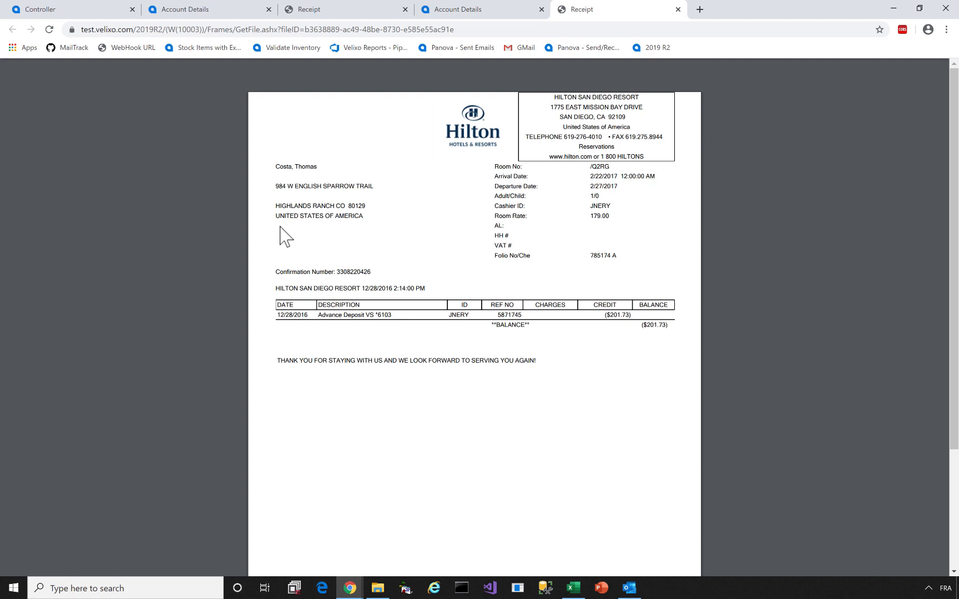
left_click_drag(606, 315, 626, 318)
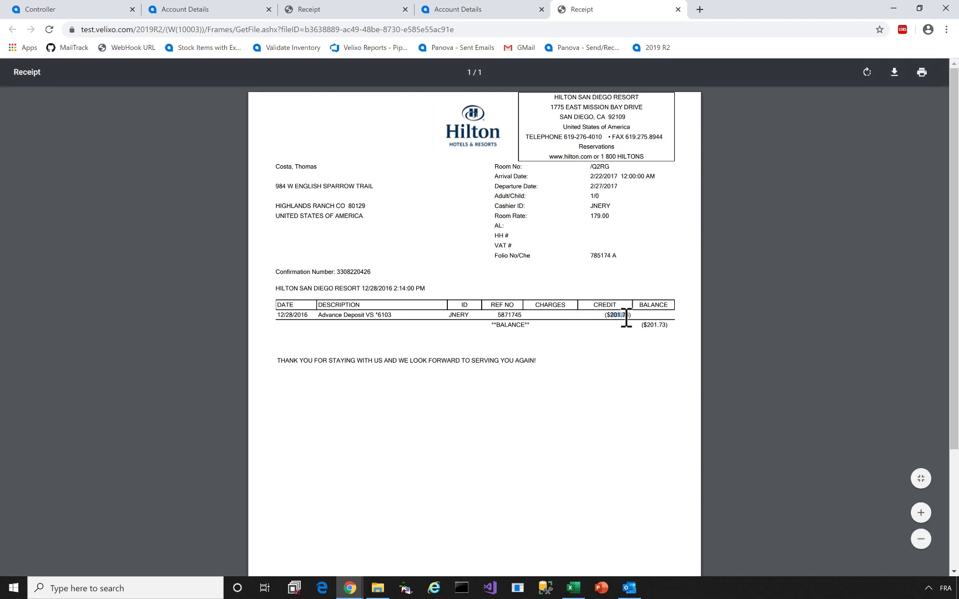
left_click(574, 588)
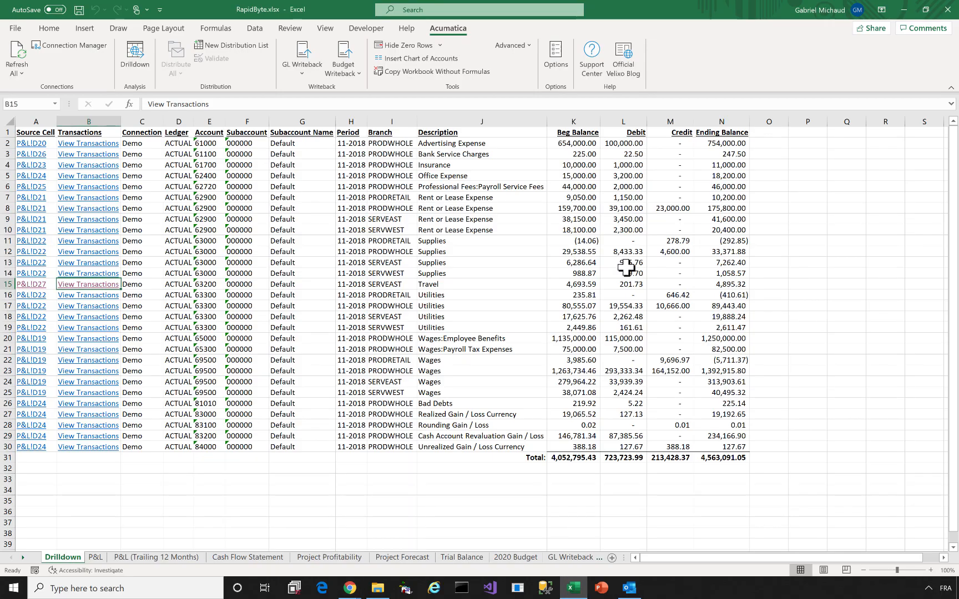
left_click(95, 557)
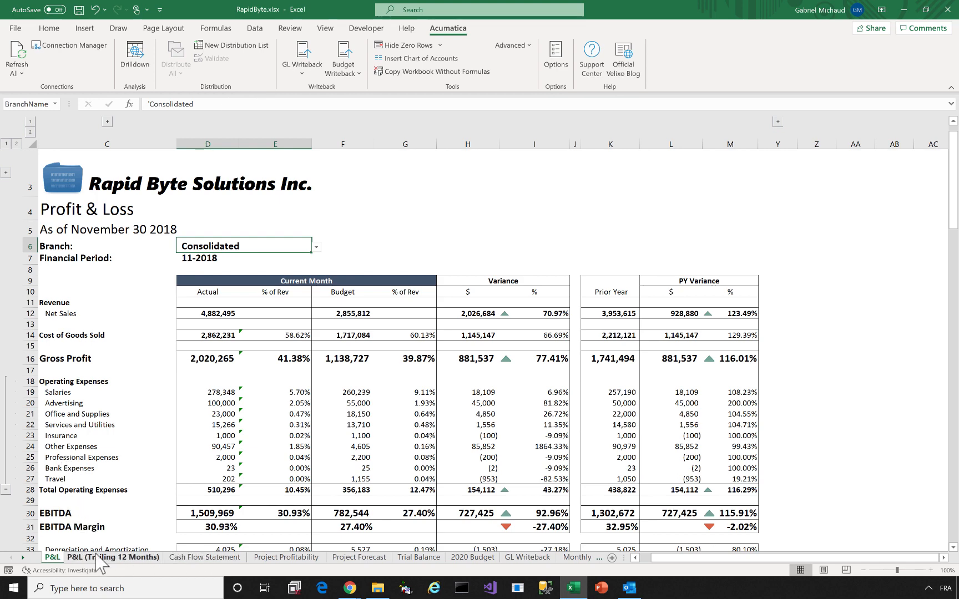
Set the P&L report's Branch in D6 to Services East
left_click(272, 558)
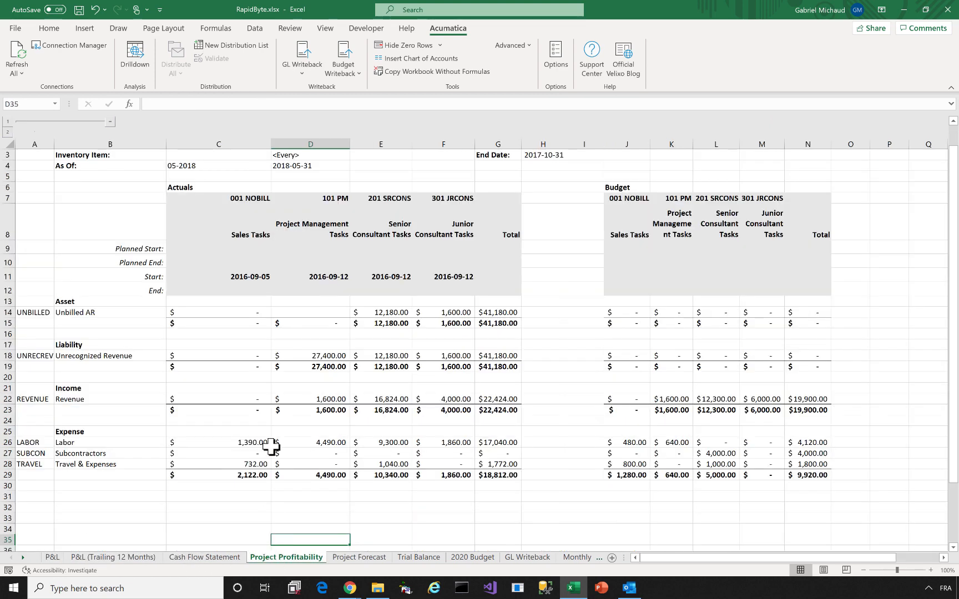
left_click(51, 557)
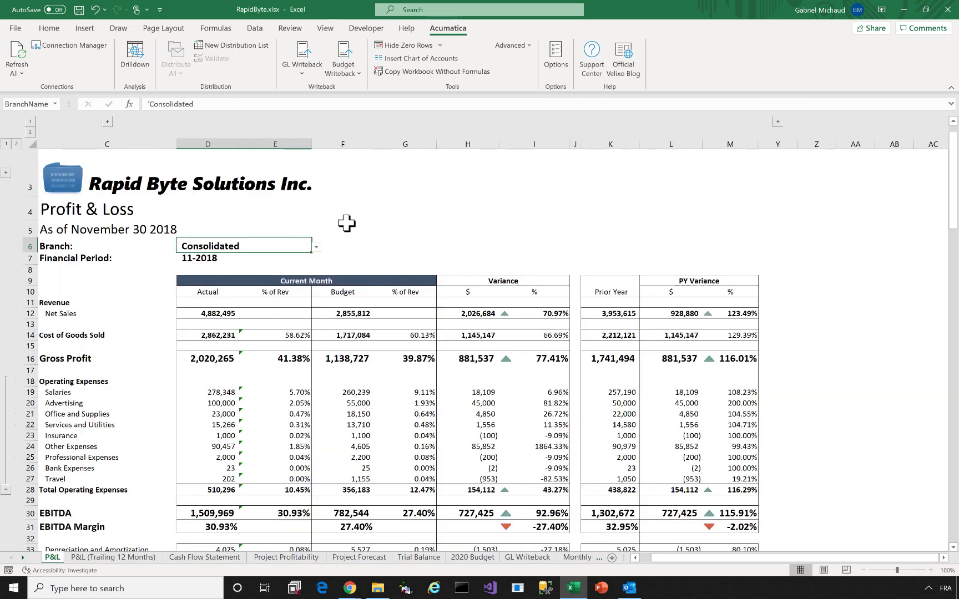
left_click(317, 247)
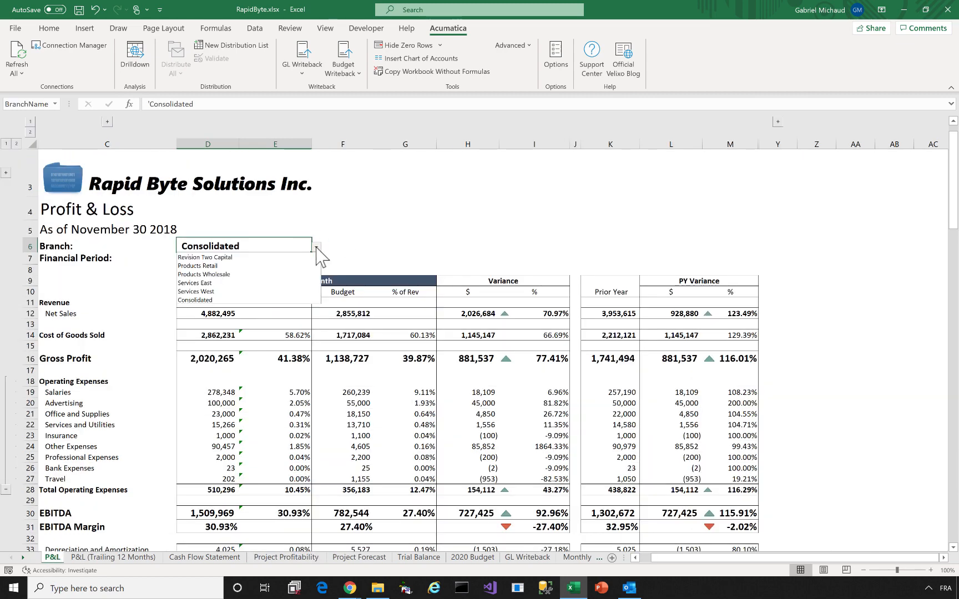
left_click(256, 282)
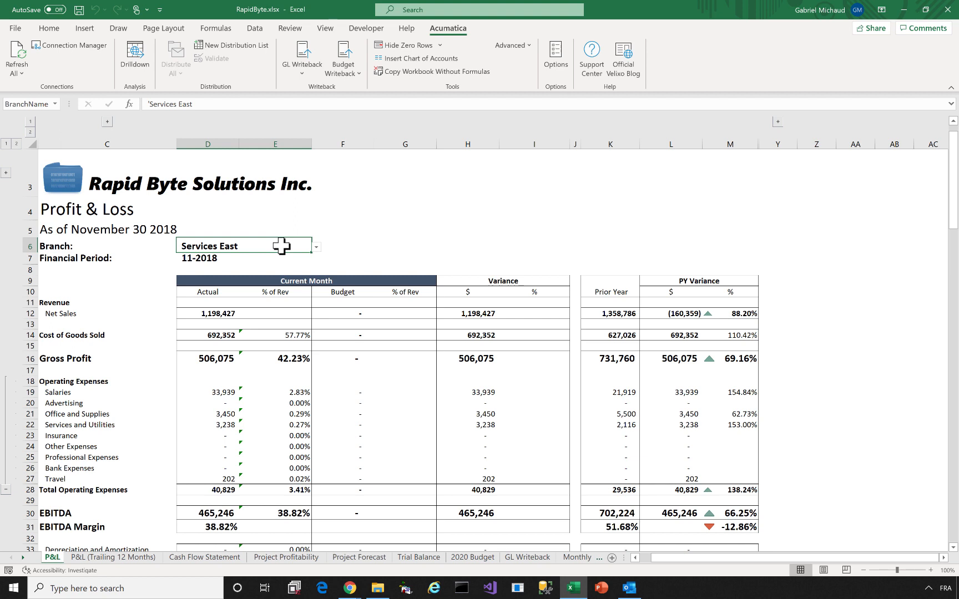
Create a distribution list with an Excel (remove Velixo formulas) entry named Full Reporting Package
left_click(236, 46)
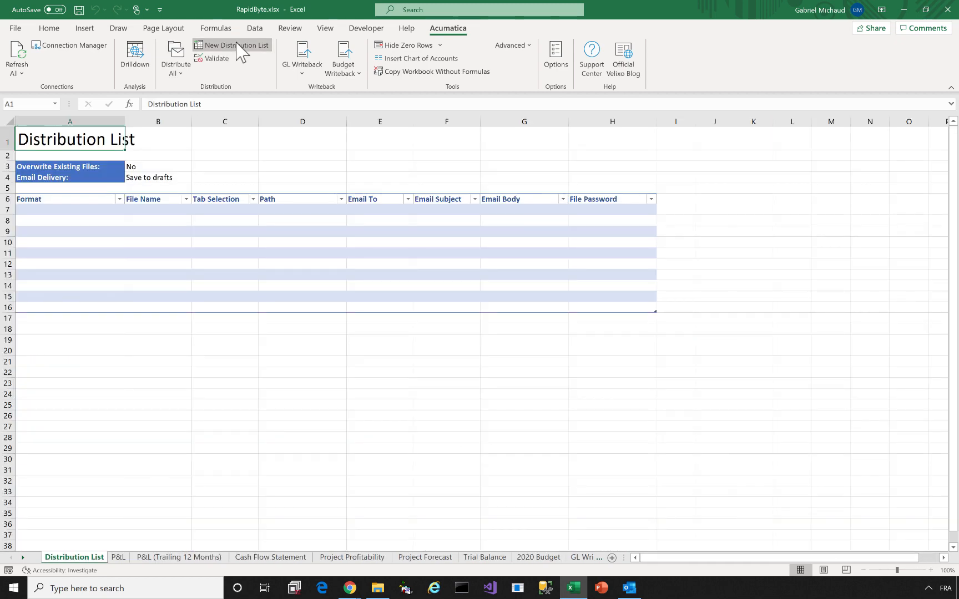
left_click(106, 209)
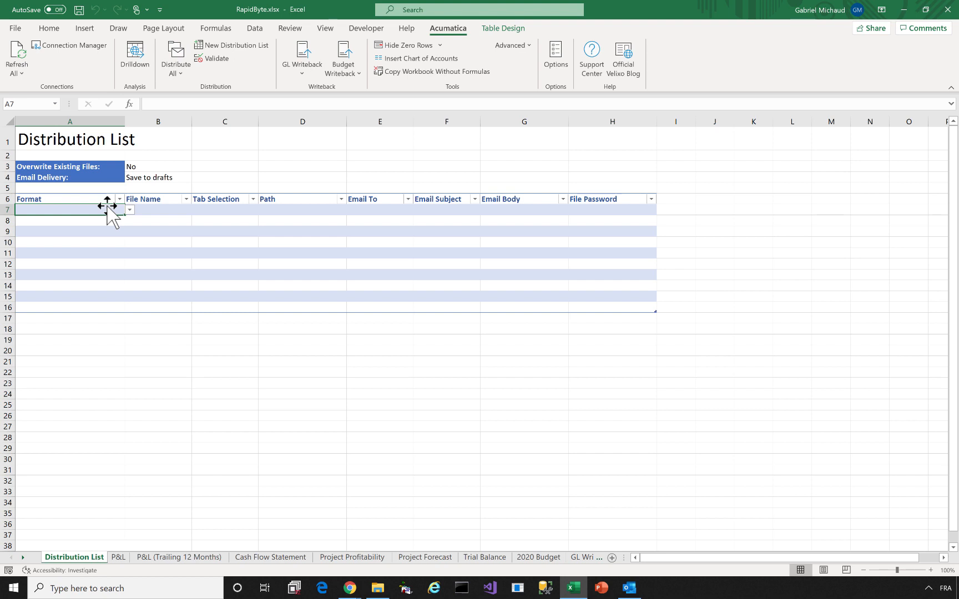
left_click(129, 210)
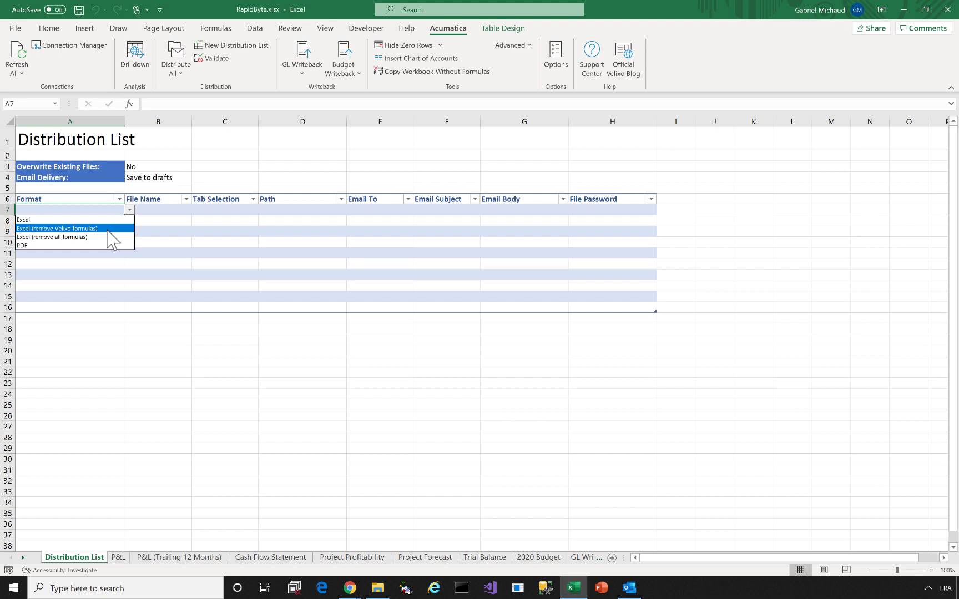
left_click(109, 229)
left_click(147, 212)
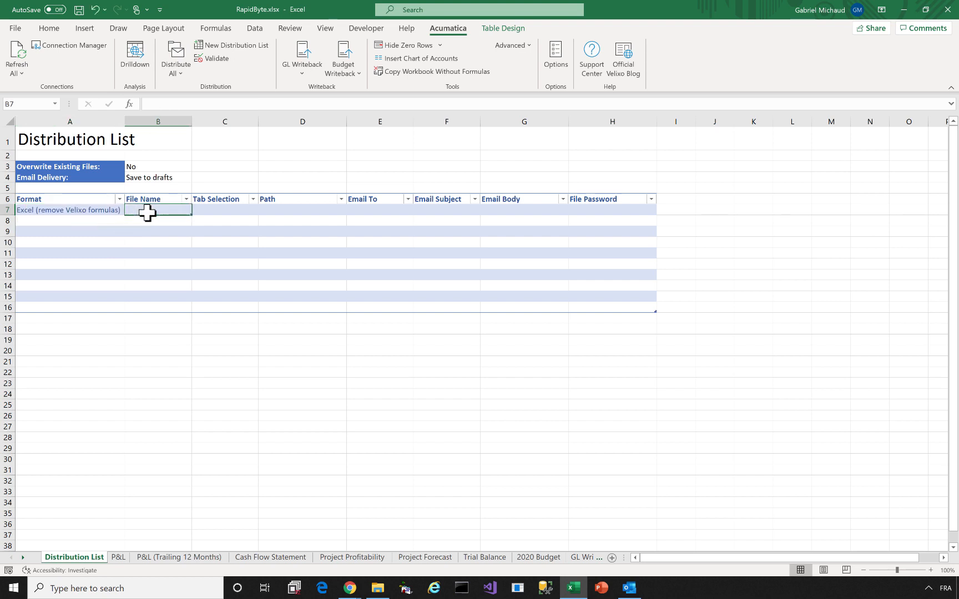
type("Full Repor")
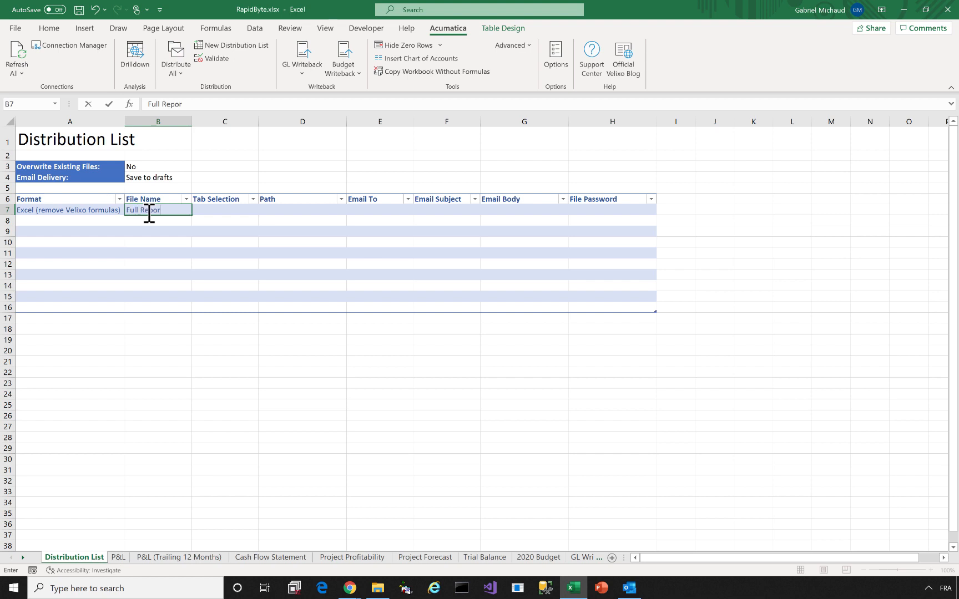
type("ting Package")
key("Tab")
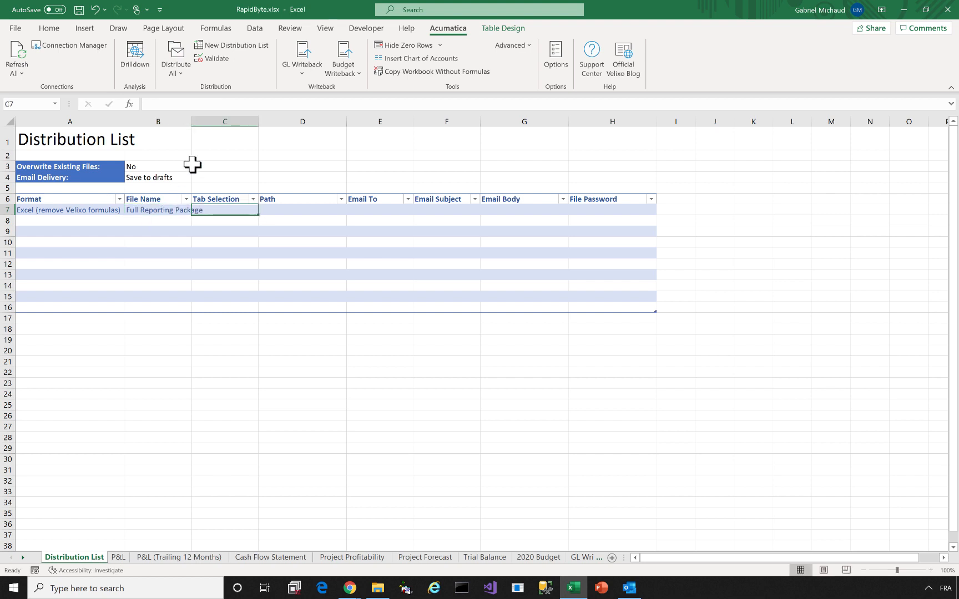
Widen column B, set the entry's path to C:\temp, and enter the file password
double_click(192, 119)
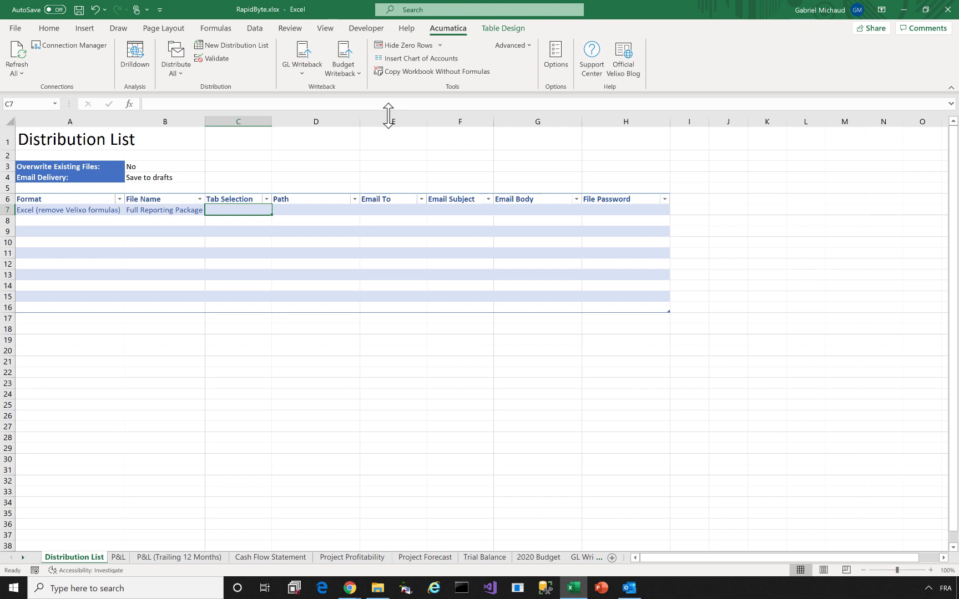
left_click(289, 211)
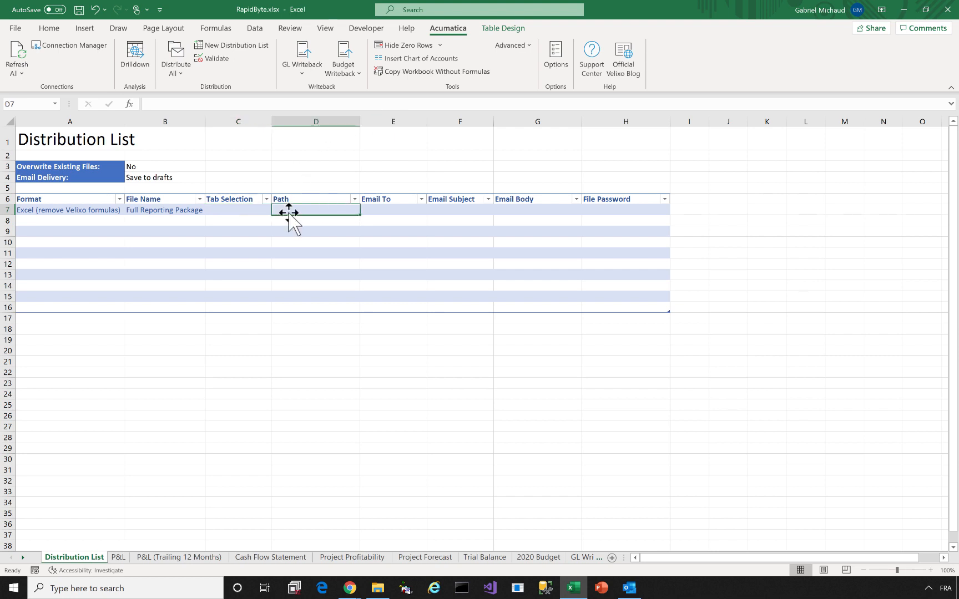
type("C:\tem")
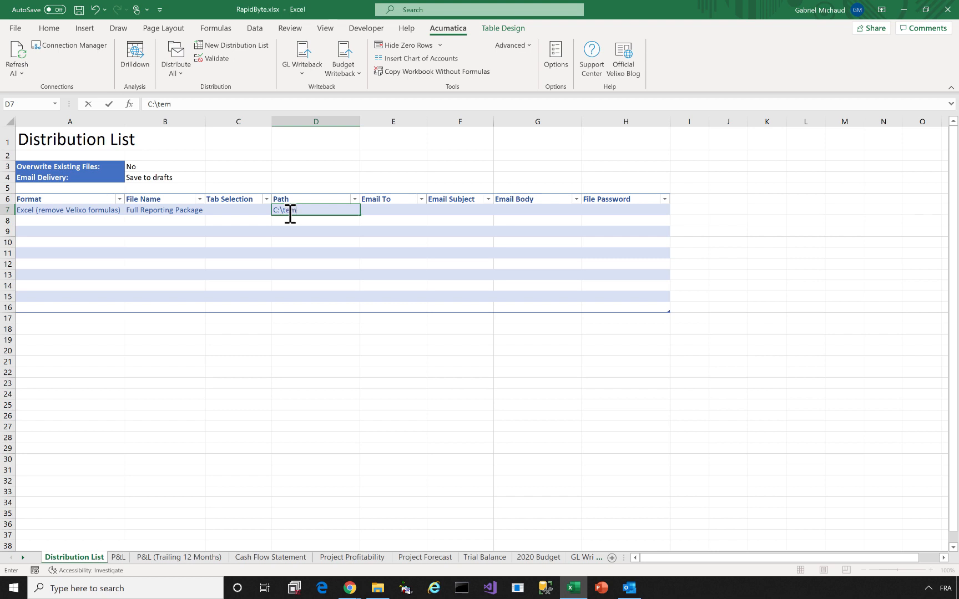
type("p")
key("Tab")
key("Tab")
key("Tab")
key("Tab")
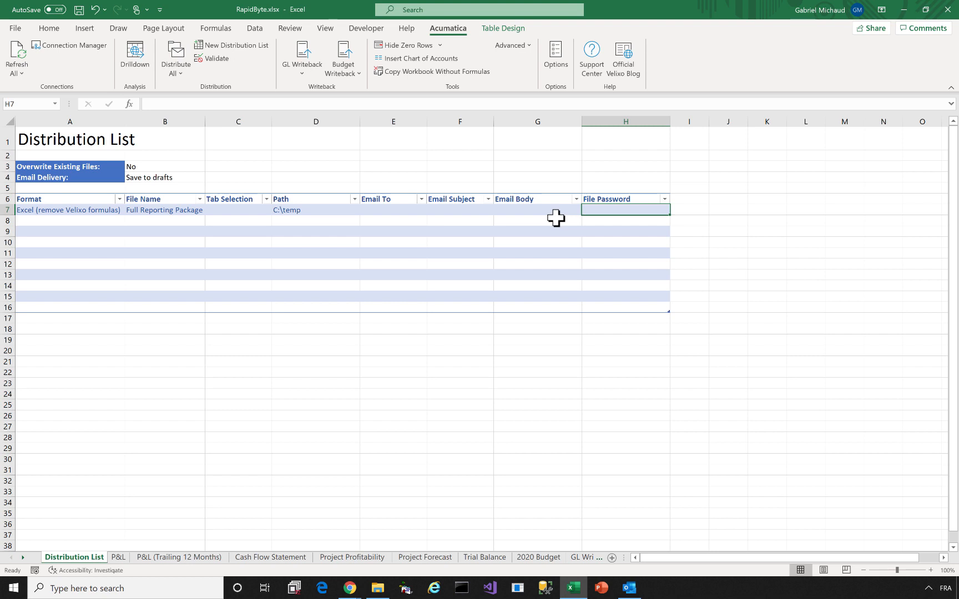
type("12345")
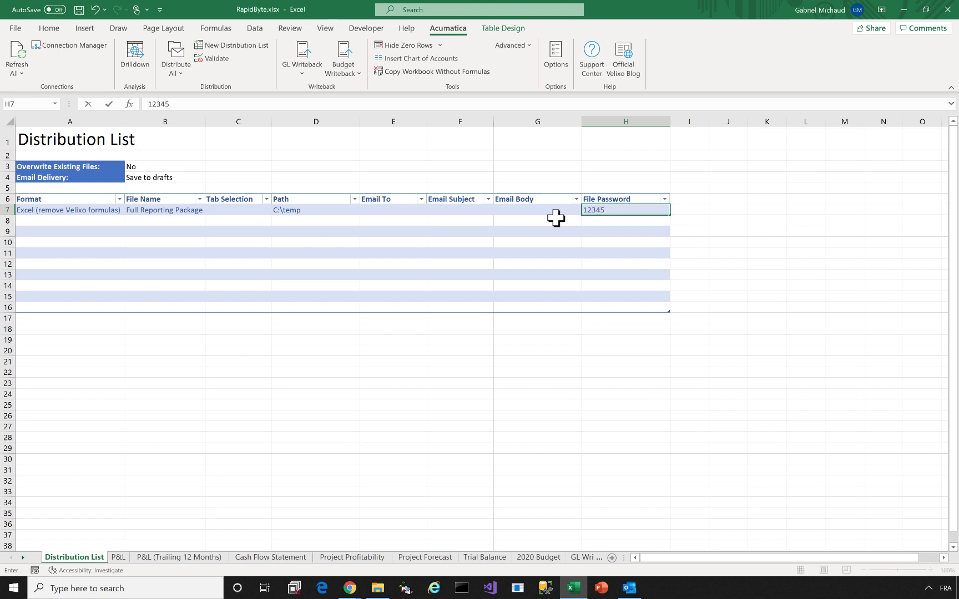
key("Return")
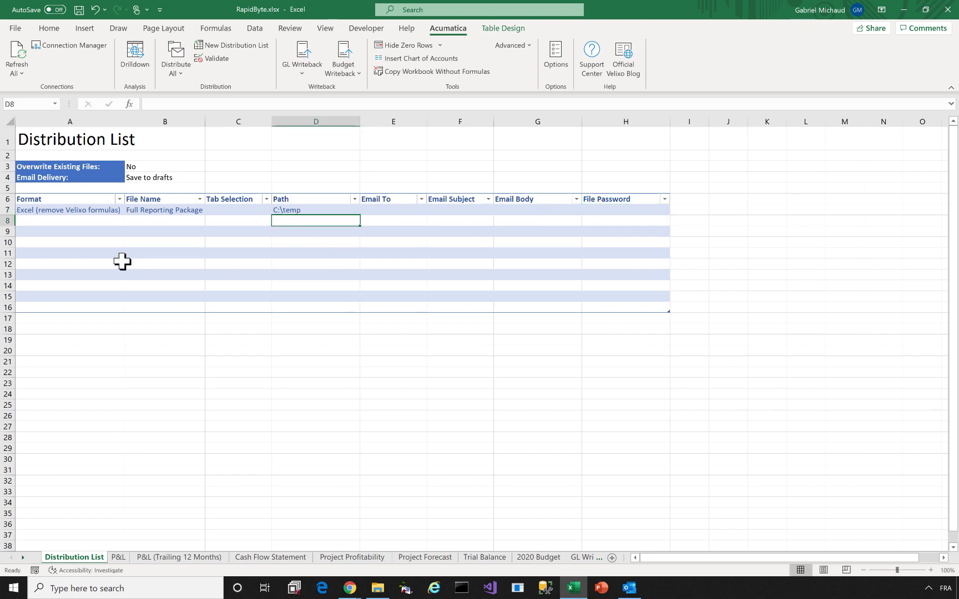
Start row 8 as a PDF entry with file name Consolidated P&L
left_click(101, 221)
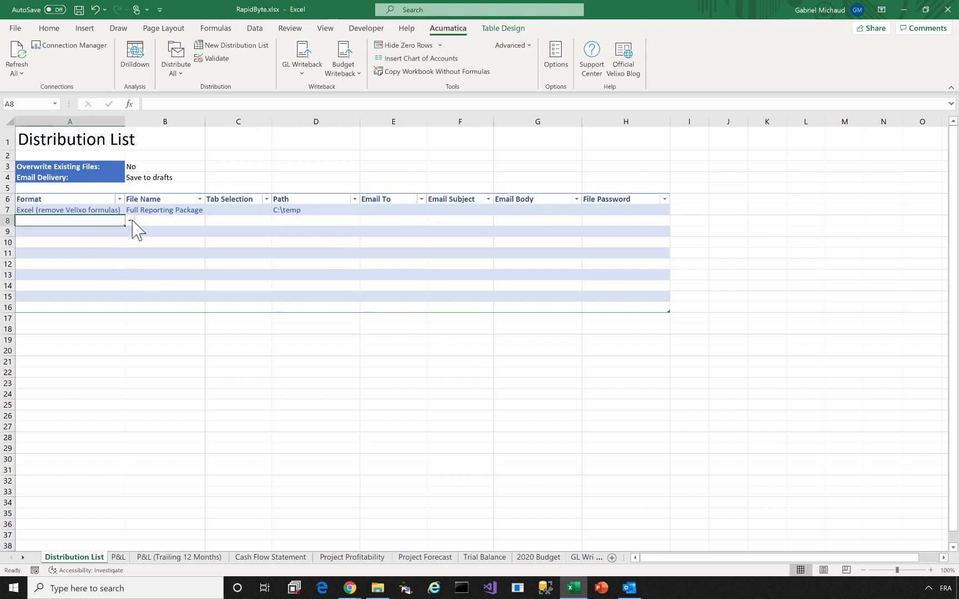
left_click(130, 221)
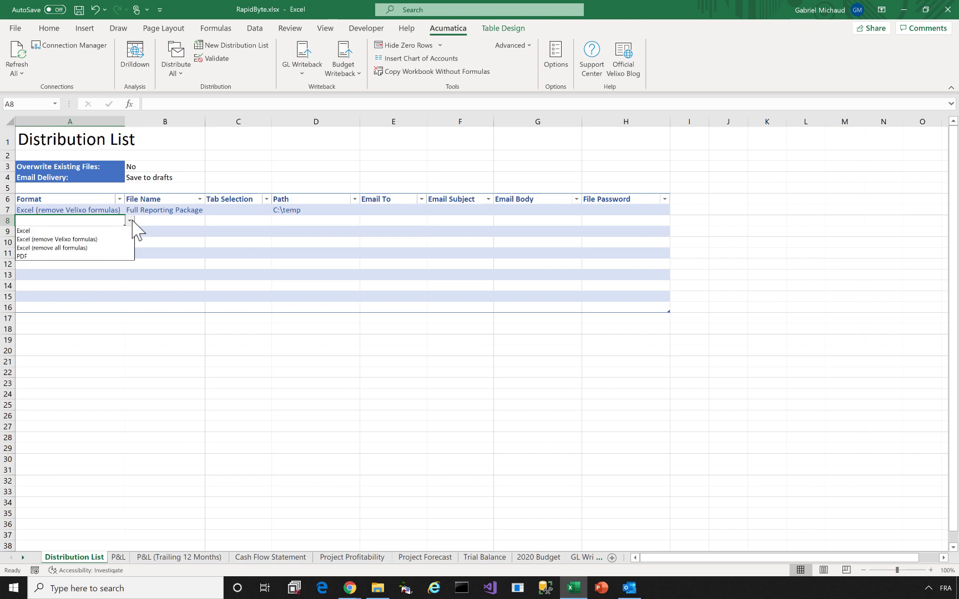
left_click(97, 255)
left_click(141, 220)
key("shift+space")
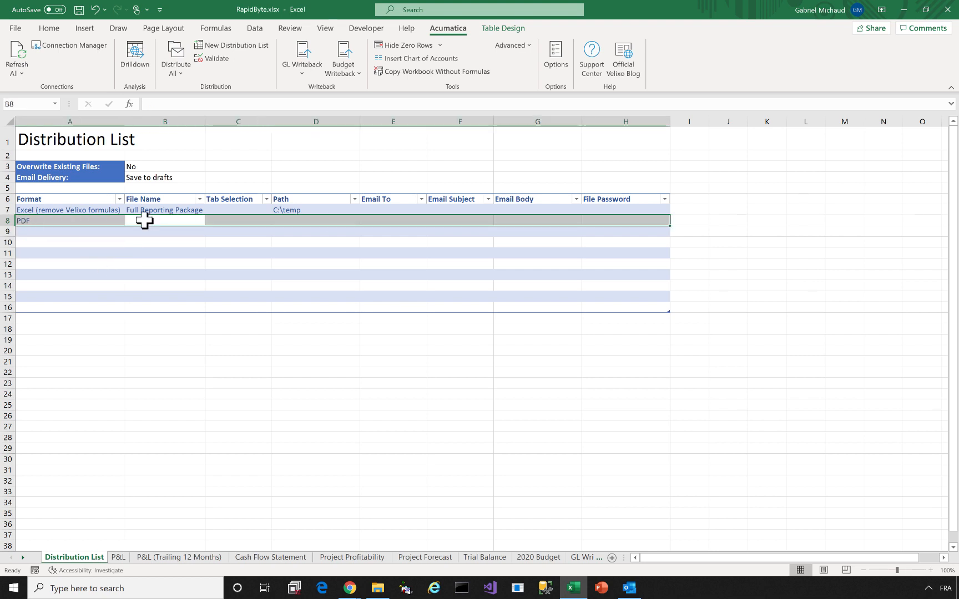
left_click(145, 220)
type("Consolidated")
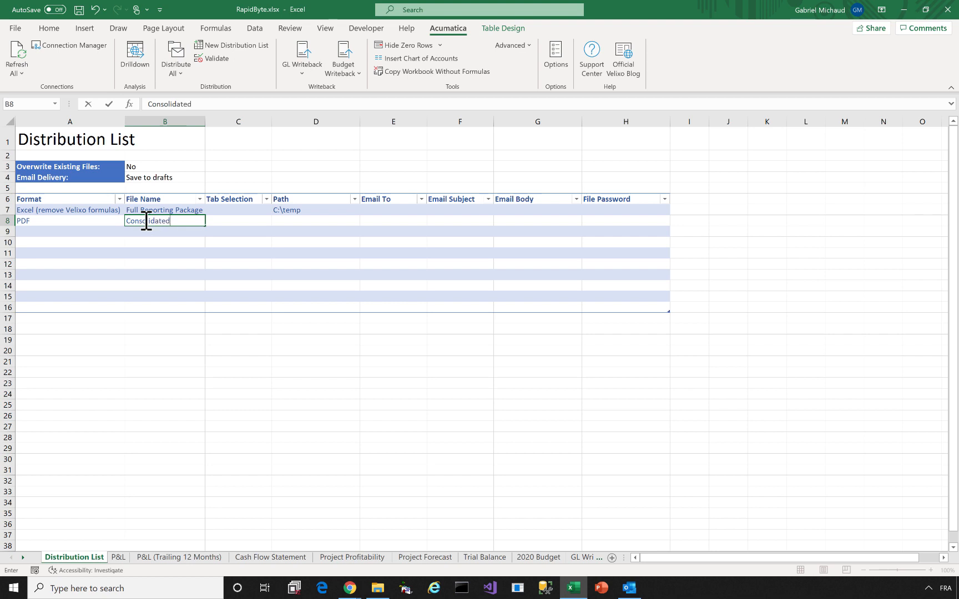
type(" P&L")
key("Tab")
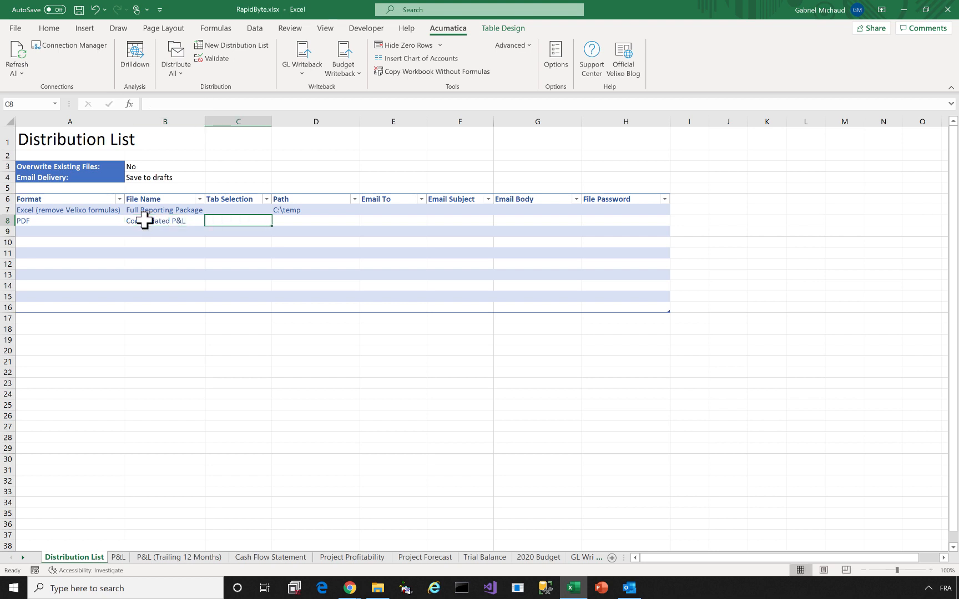
Set row 8's tab to P&L, recipient to the CFO's e-mail, and subject 'Your Monthly P&L'
type("P&L")
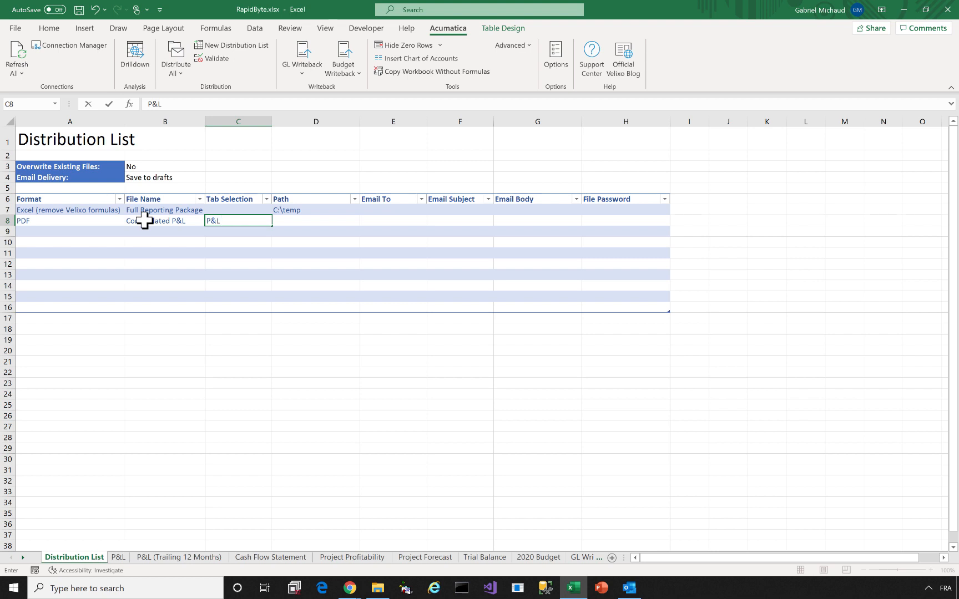
key("Tab")
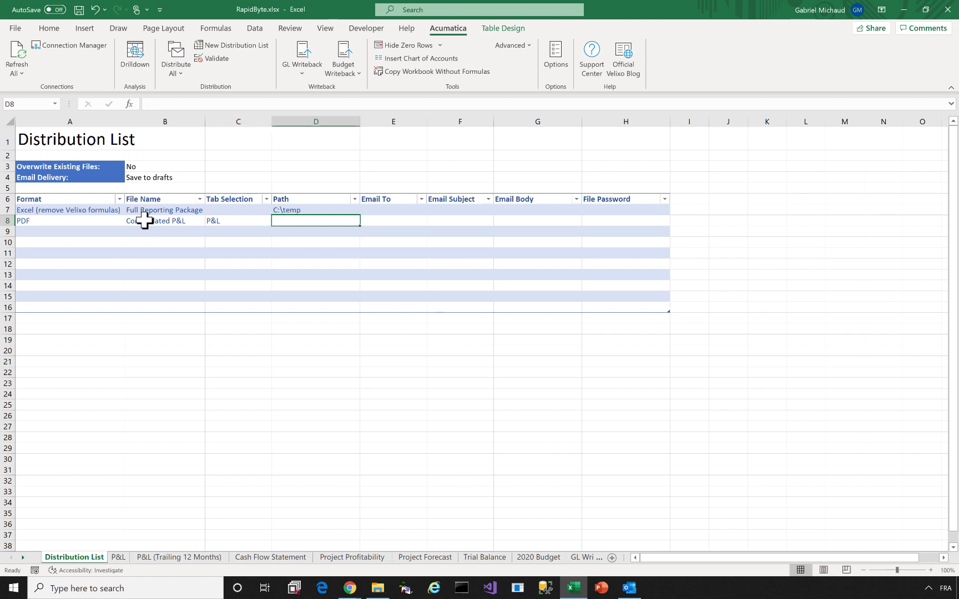
key("Tab")
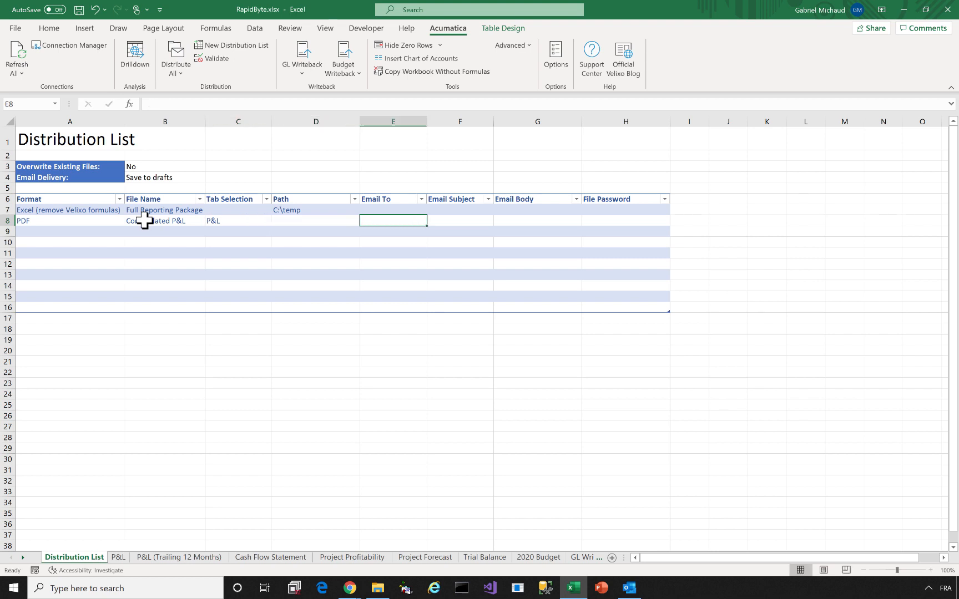
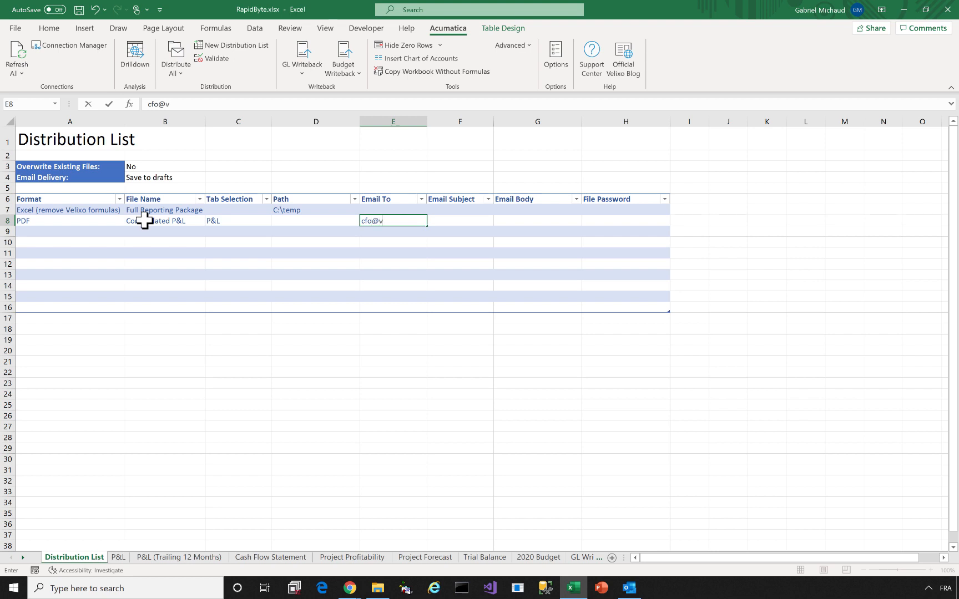
key("Tab")
type("You")
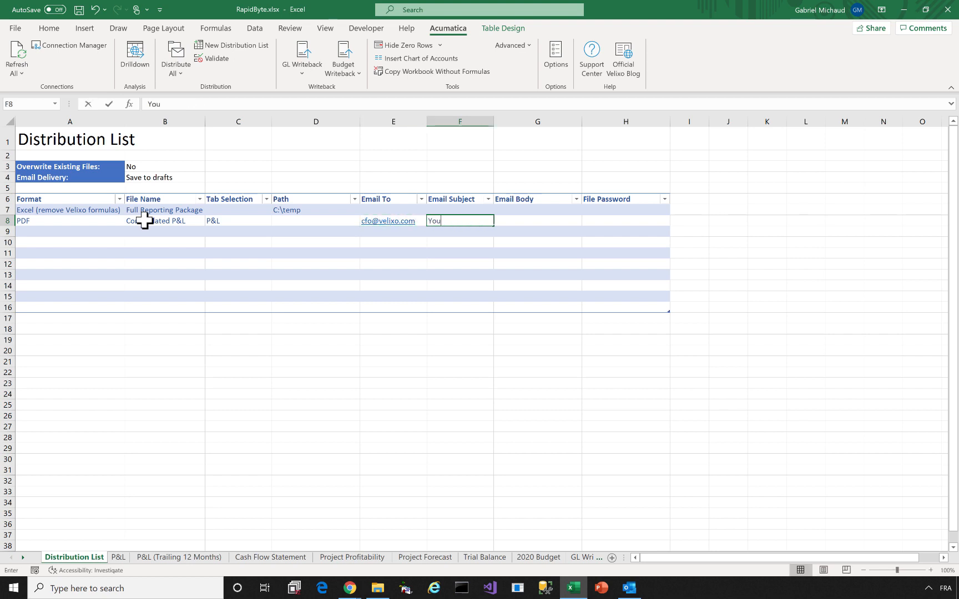
type("r Monthly P&L")
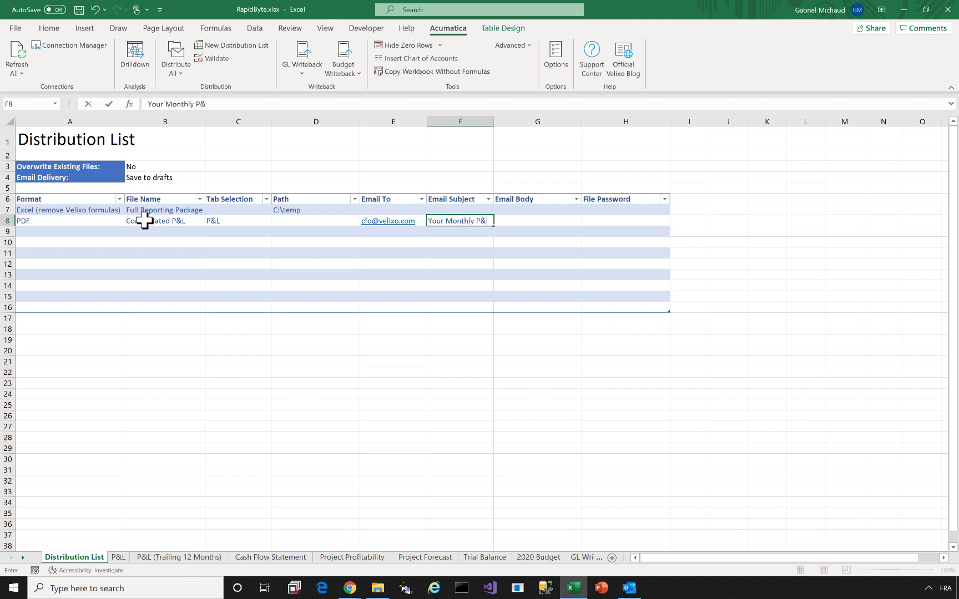
left_click(101, 230)
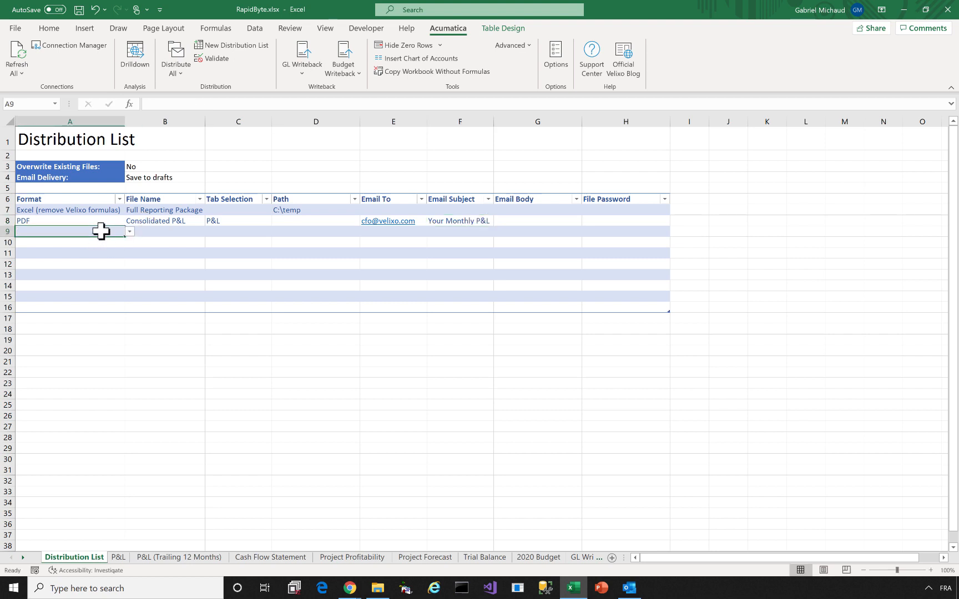
Add row 9 as a PDF entry named Services P&L for tab P&L
left_click(129, 231)
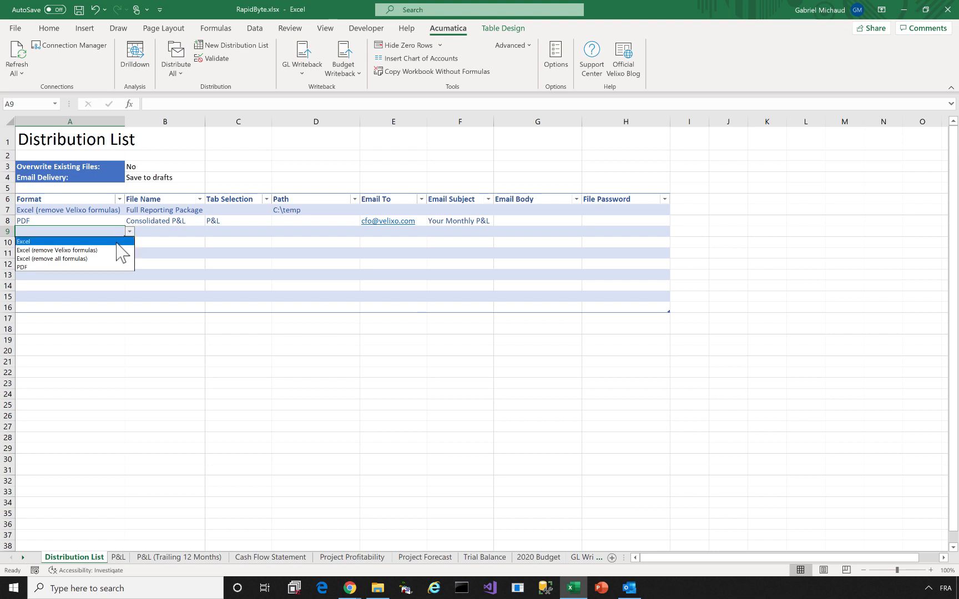
left_click(103, 267)
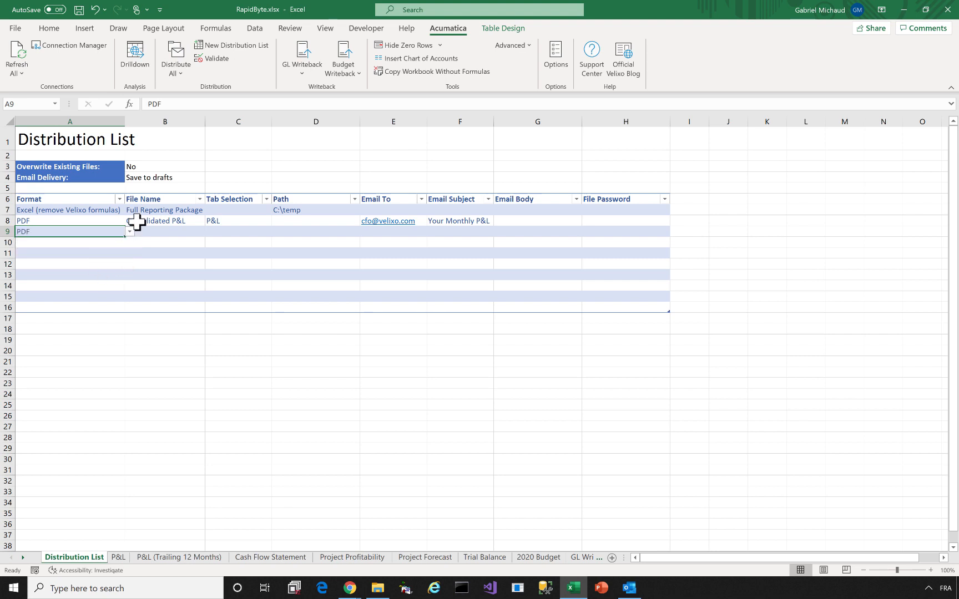
left_click(160, 233)
type("Services P&L")
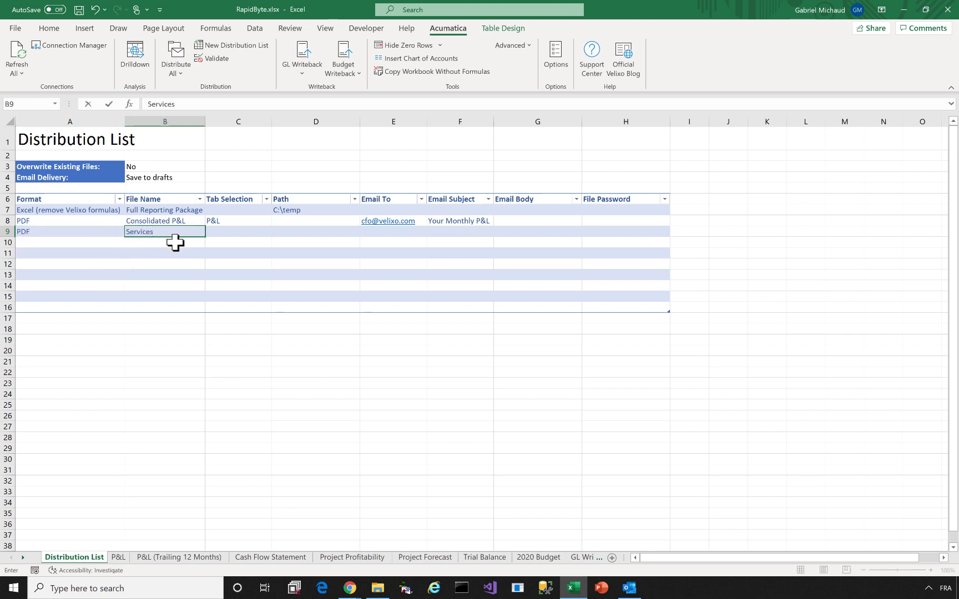
key("Tab")
type("P&L")
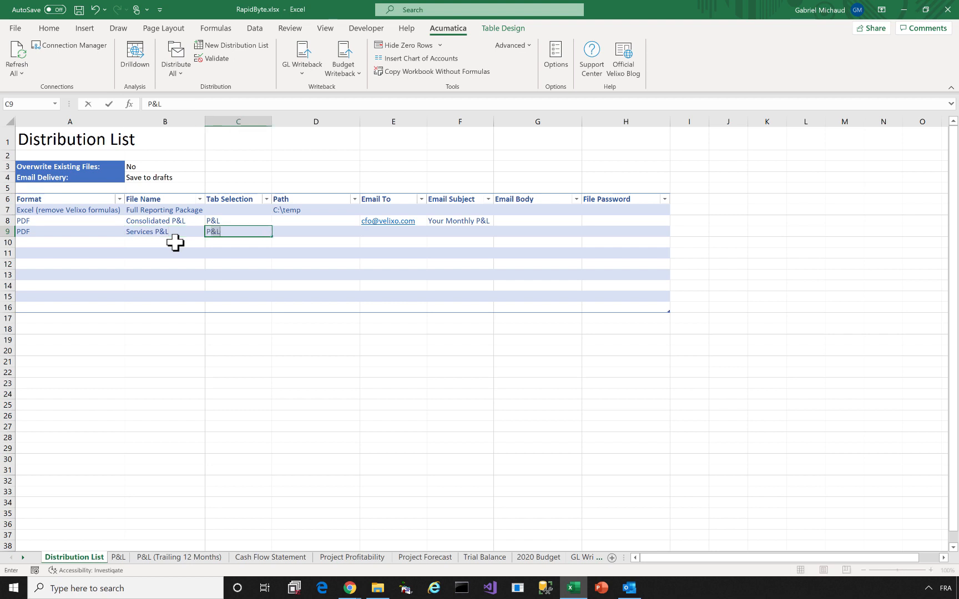
key("Tab")
key("Tab")
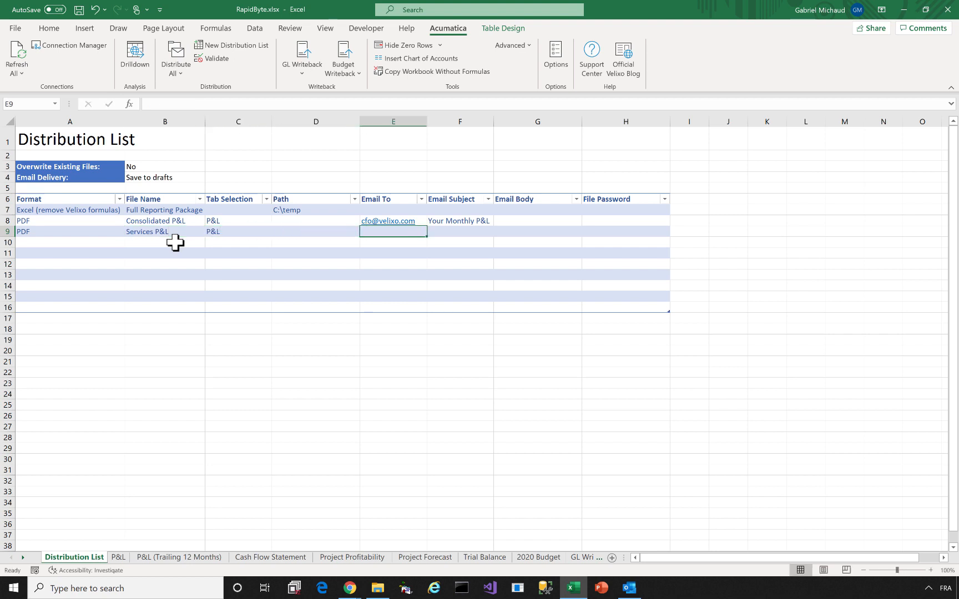
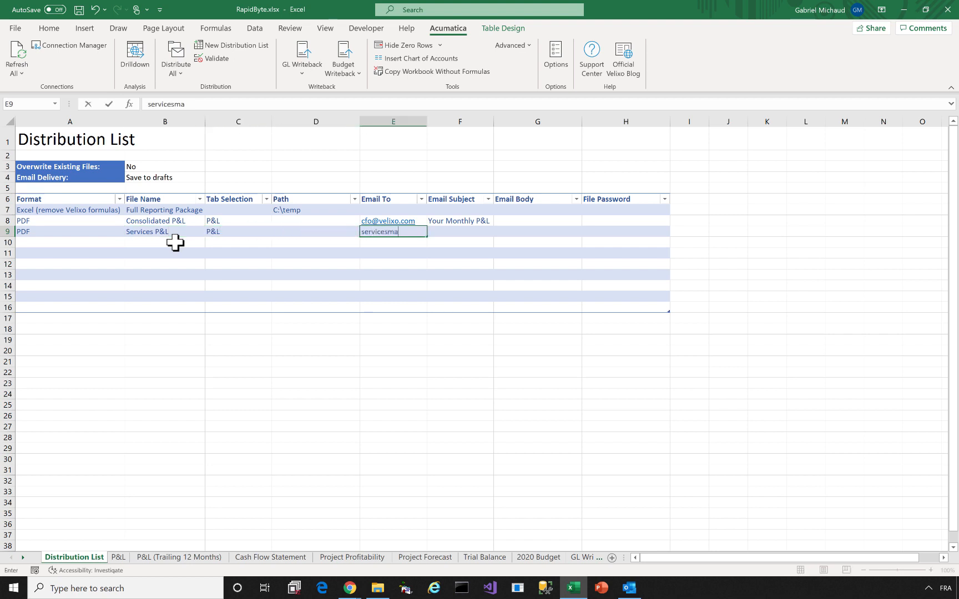
Enter the services manager's e-mail, autofit column E, and set subject 'Your Monthly P&L'
key("Tab")
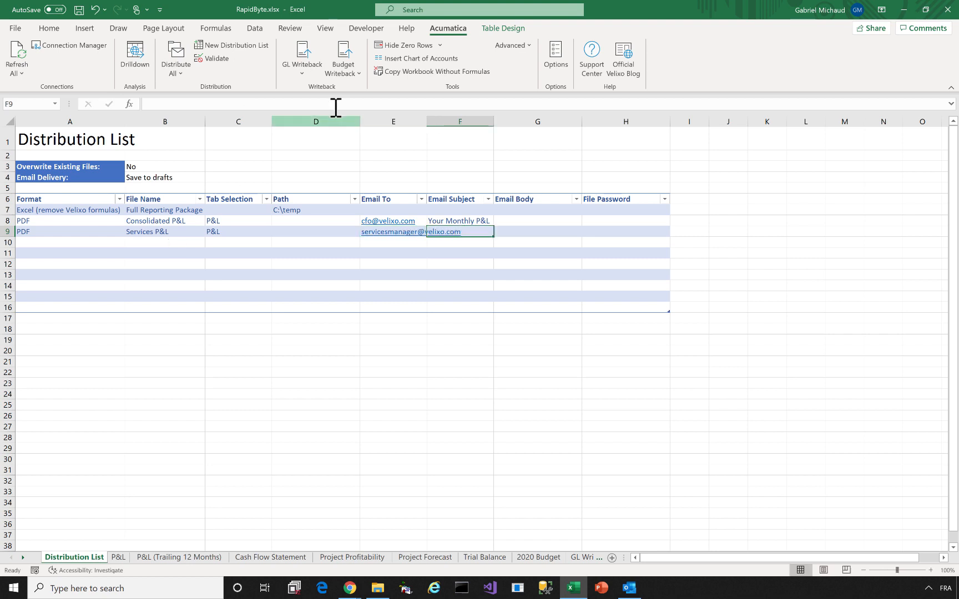
double_click(426, 120)
type("Your Monthly P&L")
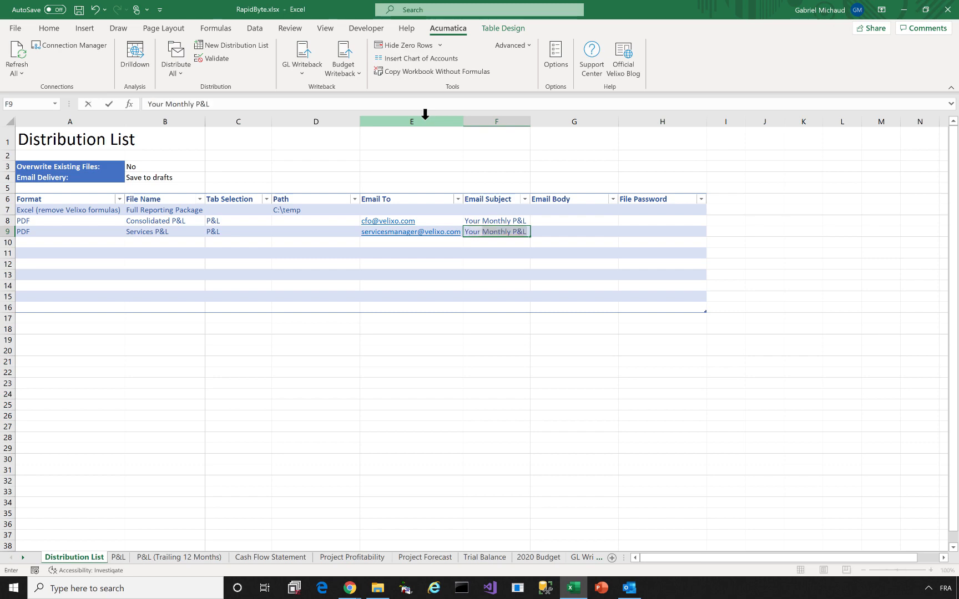
key("Return")
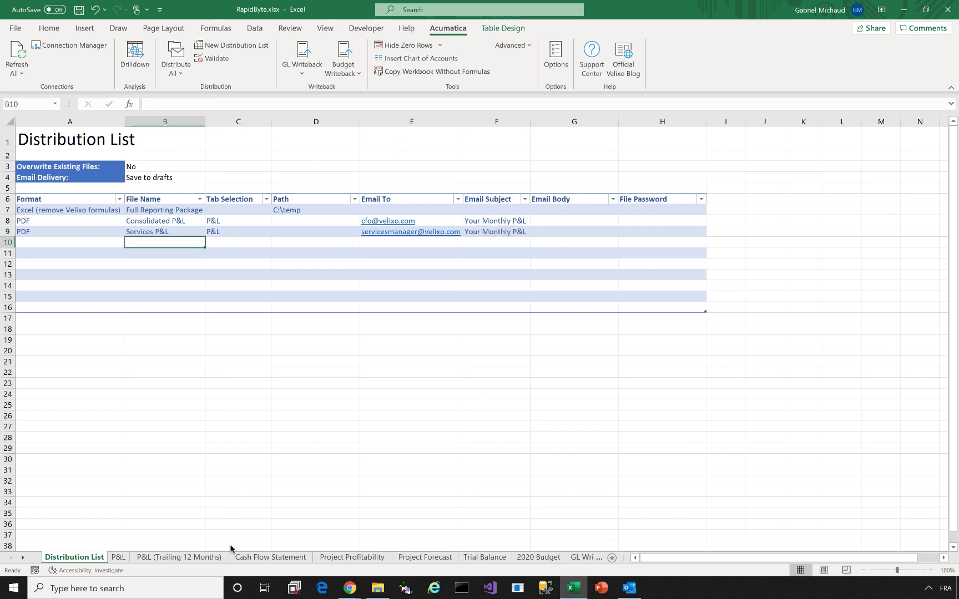
left_click(118, 546)
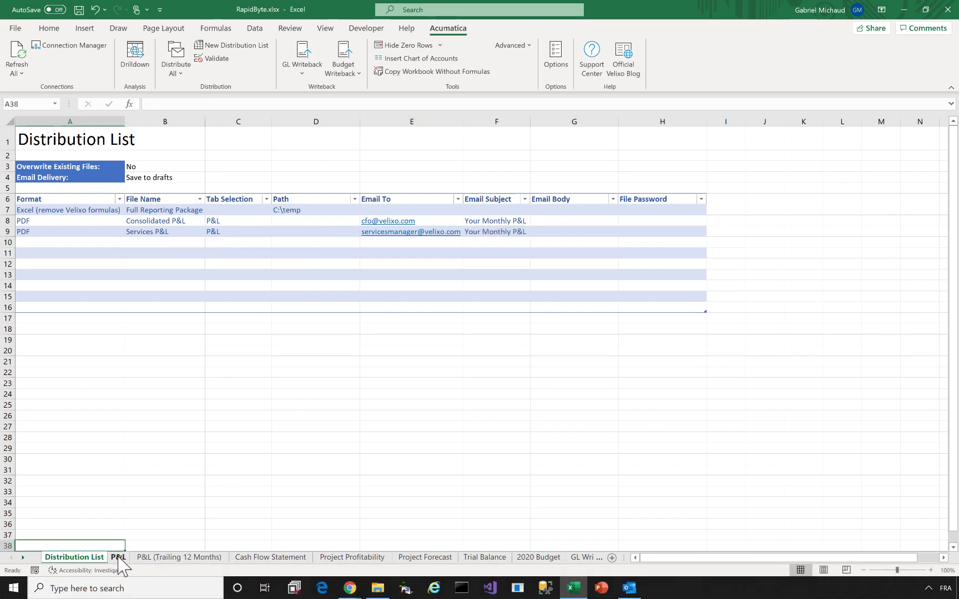
Show the P&L sheet for the Consolidated branch
left_click(116, 557)
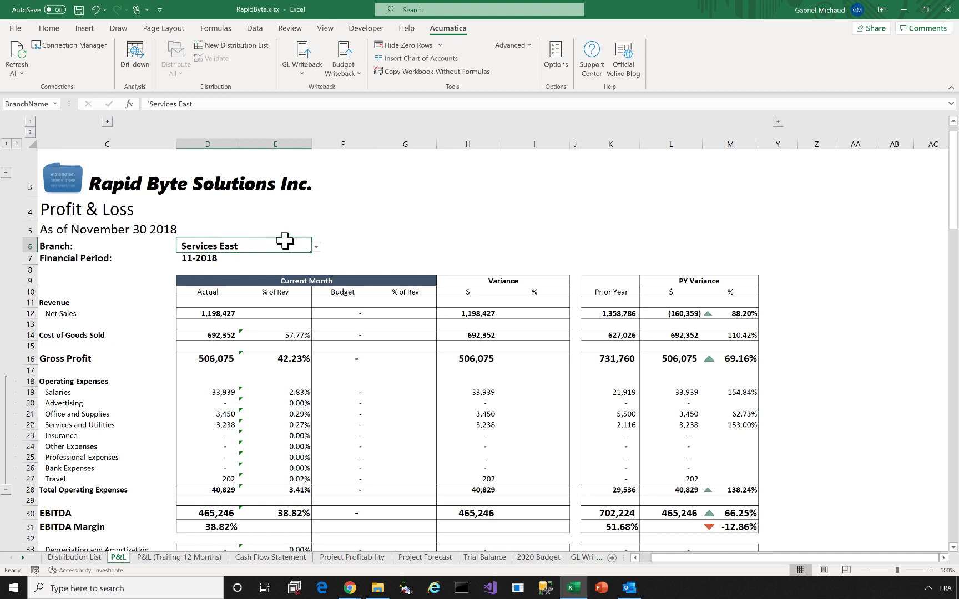
left_click(317, 247)
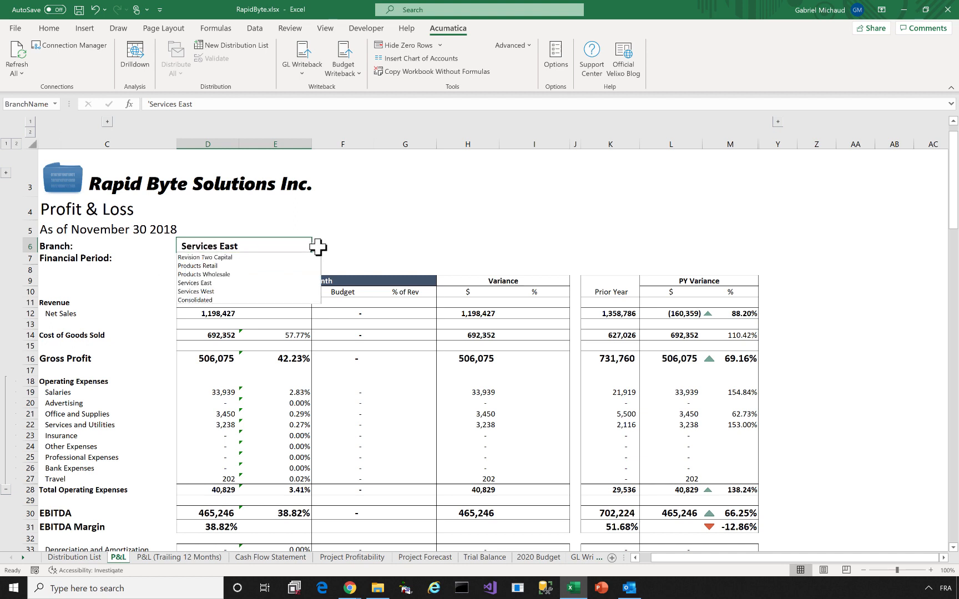
left_click(199, 300)
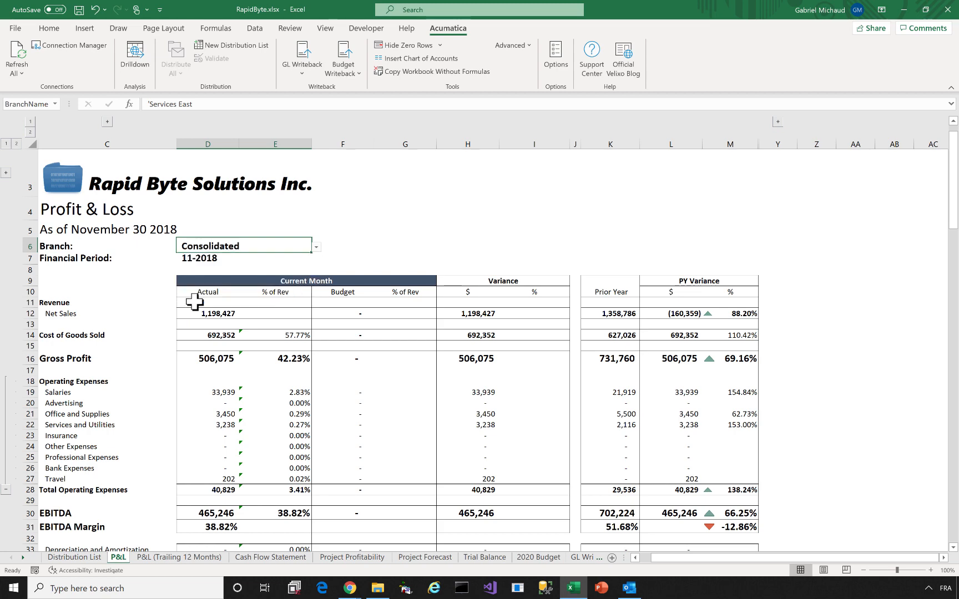
left_click(317, 247)
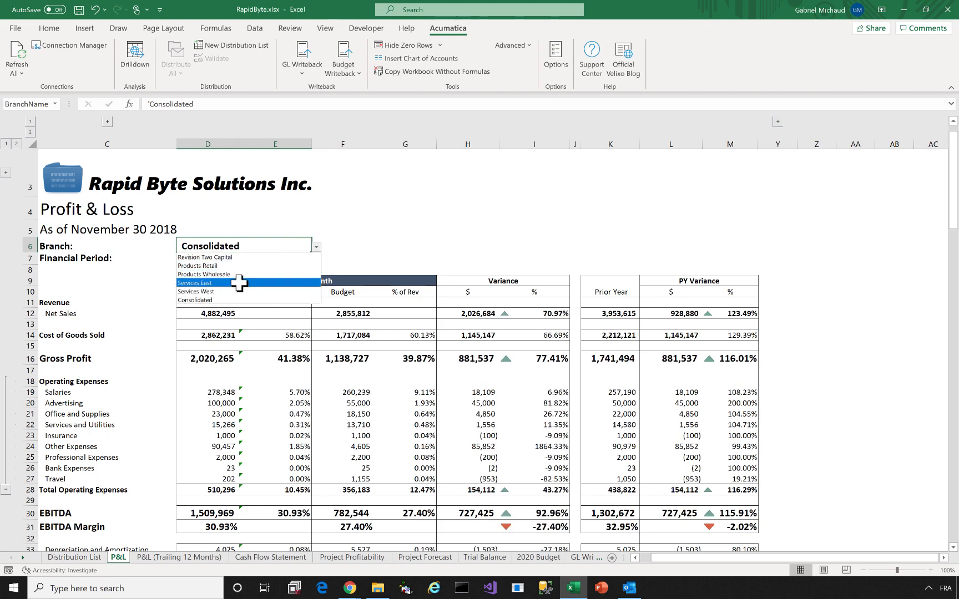
left_click(316, 246)
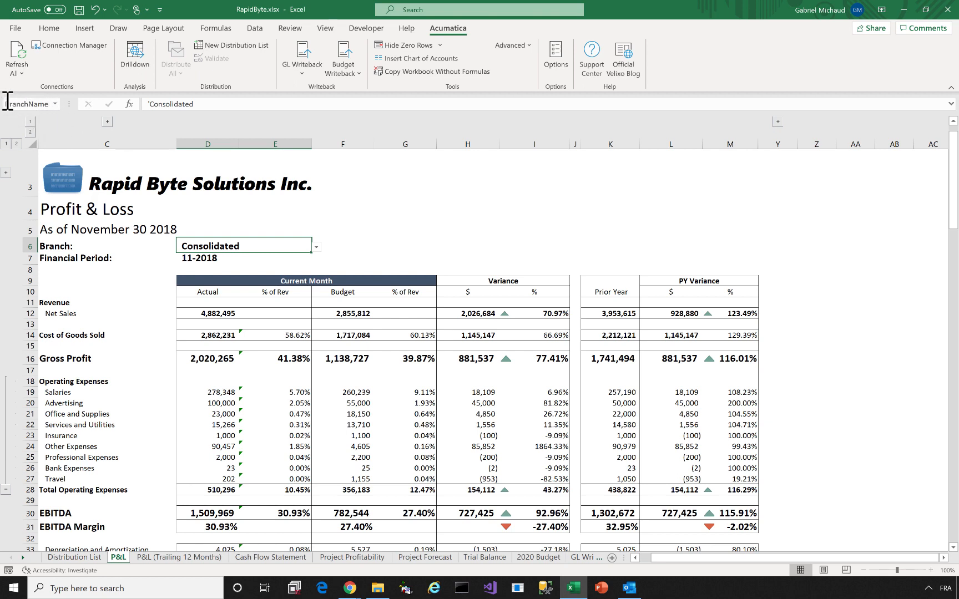
Name the Financial Period cell D7 FinPeriod using the Name Box
left_click(208, 258)
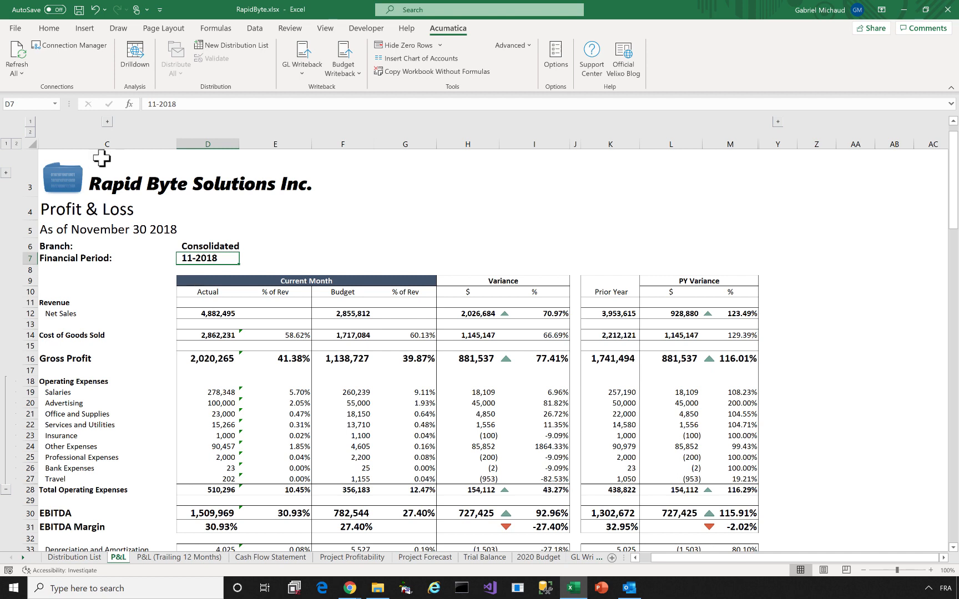
left_click(22, 105)
type("FinPeriod")
Add a BranchName header in I6 of the Distribution List and autofit column I
left_click(83, 558)
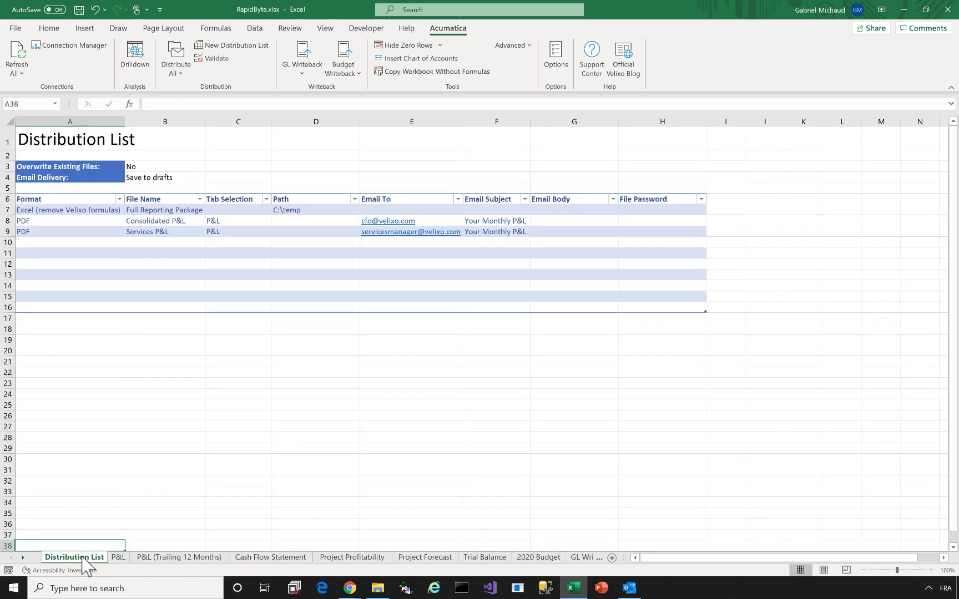
left_click(723, 197)
type("BranchName")
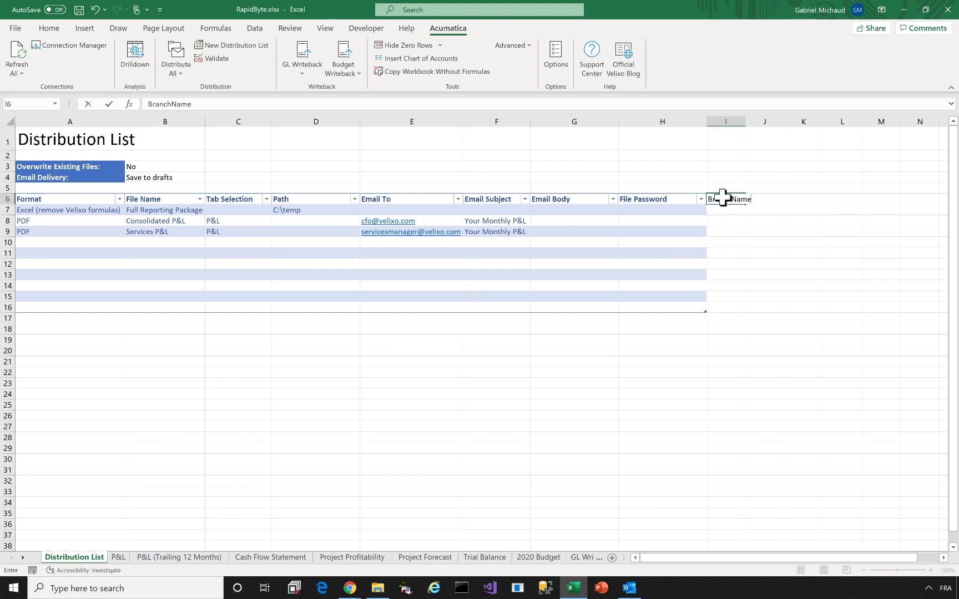
key("Return")
left_click_drag(748, 125, 748, 125)
double_click(748, 125)
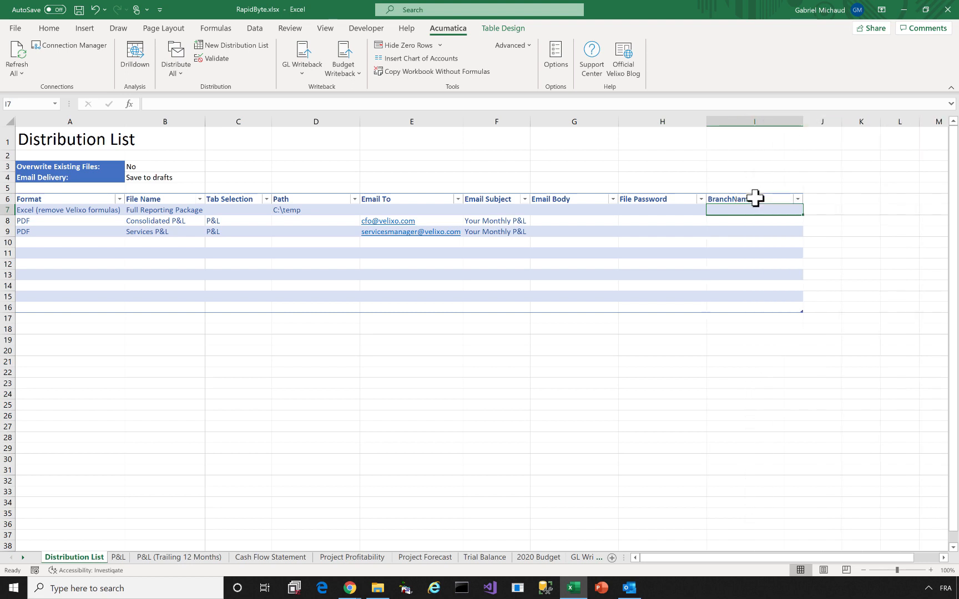
Enter Consolidated, Consolidated and Services East in the three BranchName rows I7:I9
type("Consolidated")
key("Tab")
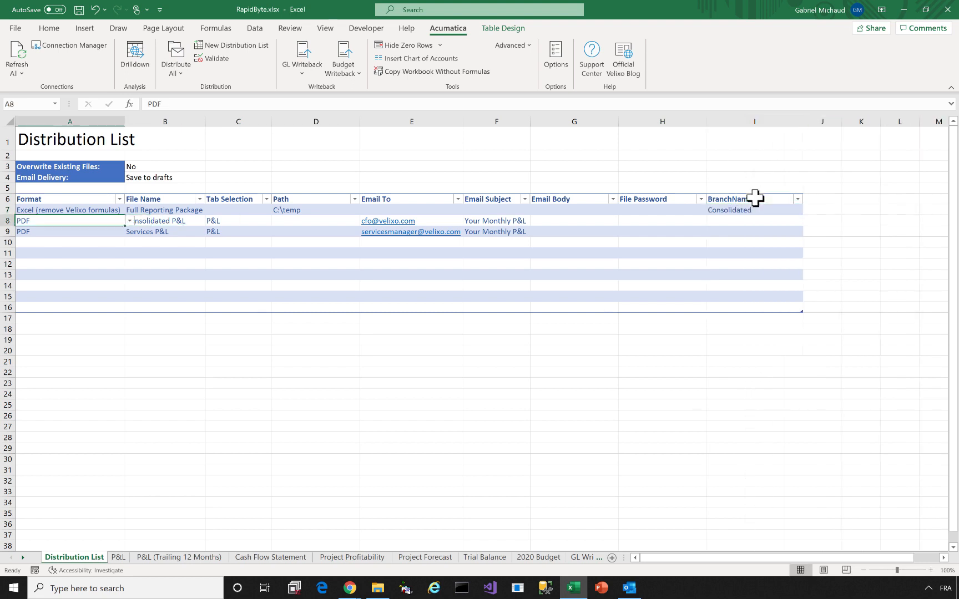
left_click(738, 220)
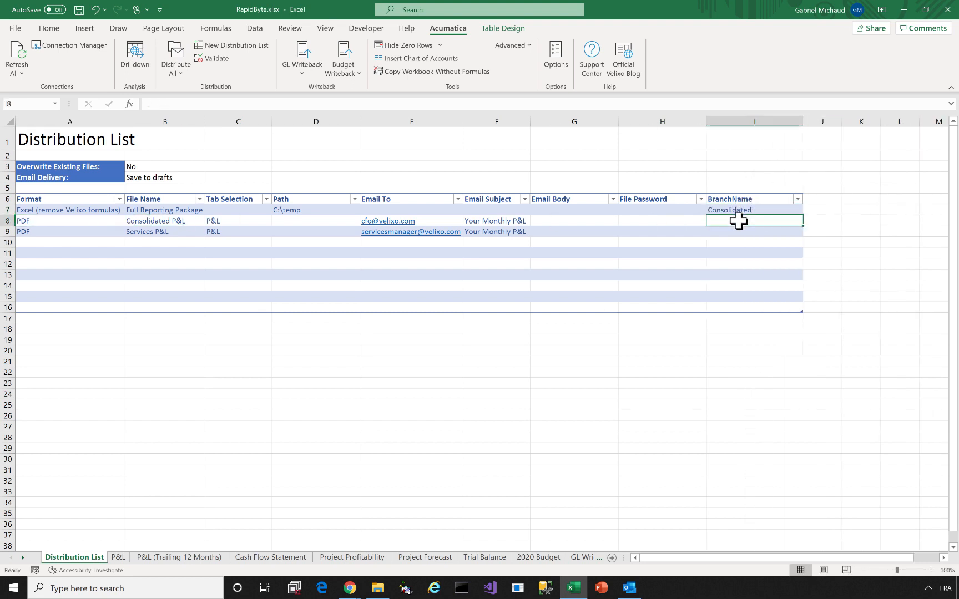
type("Consolidated")
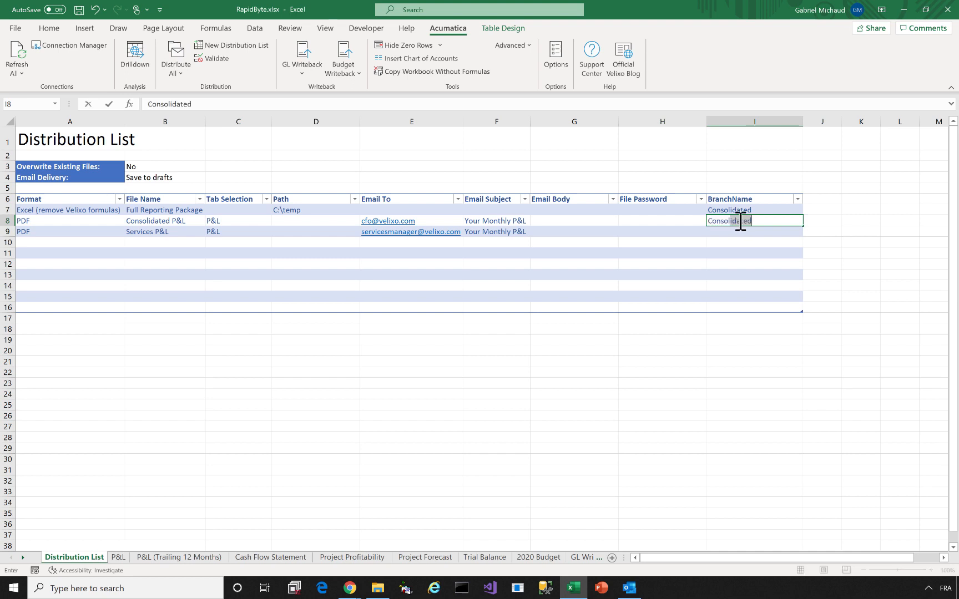
left_click(734, 226)
left_click(736, 231)
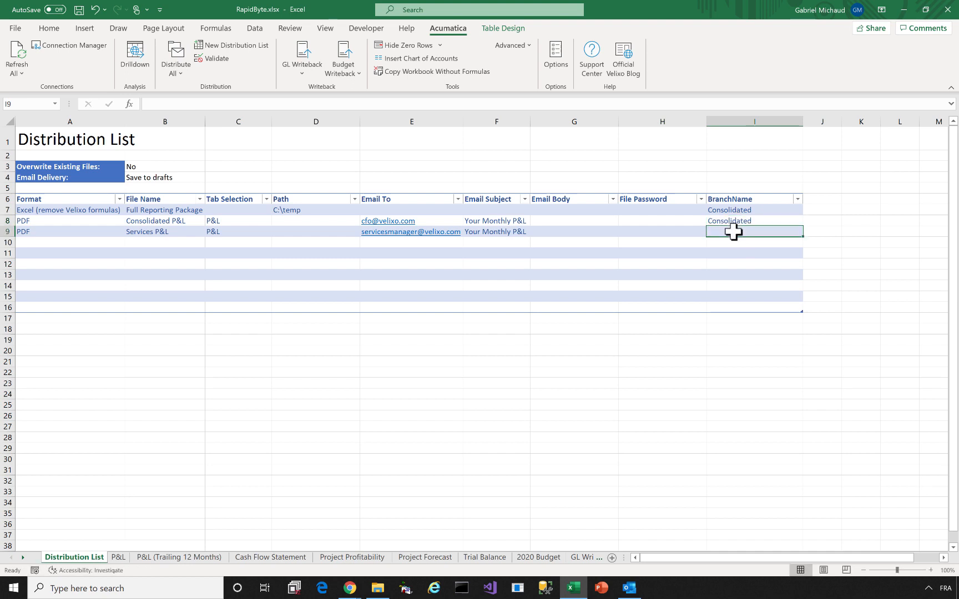
type("Services Eas")
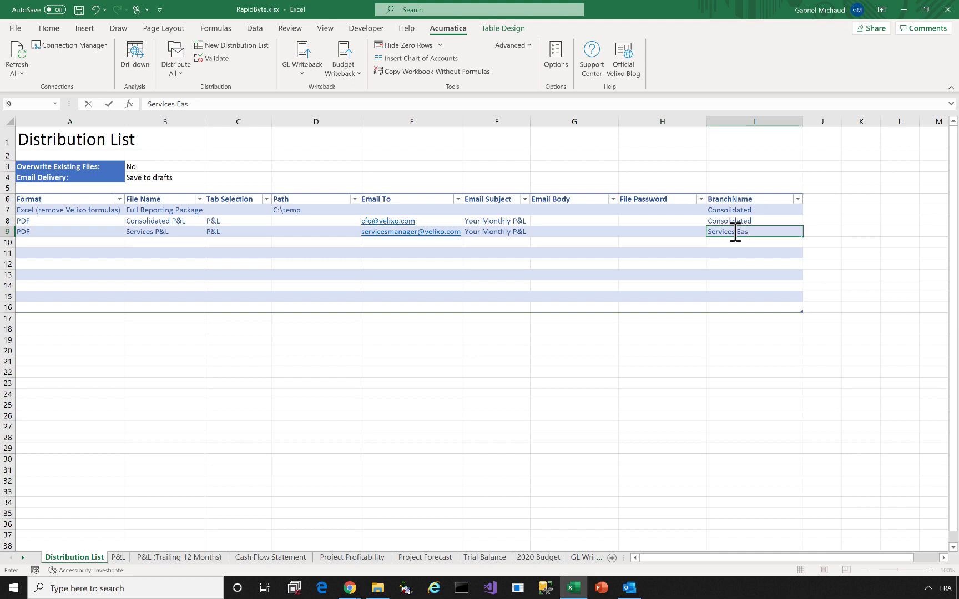
type("t")
key("Tab")
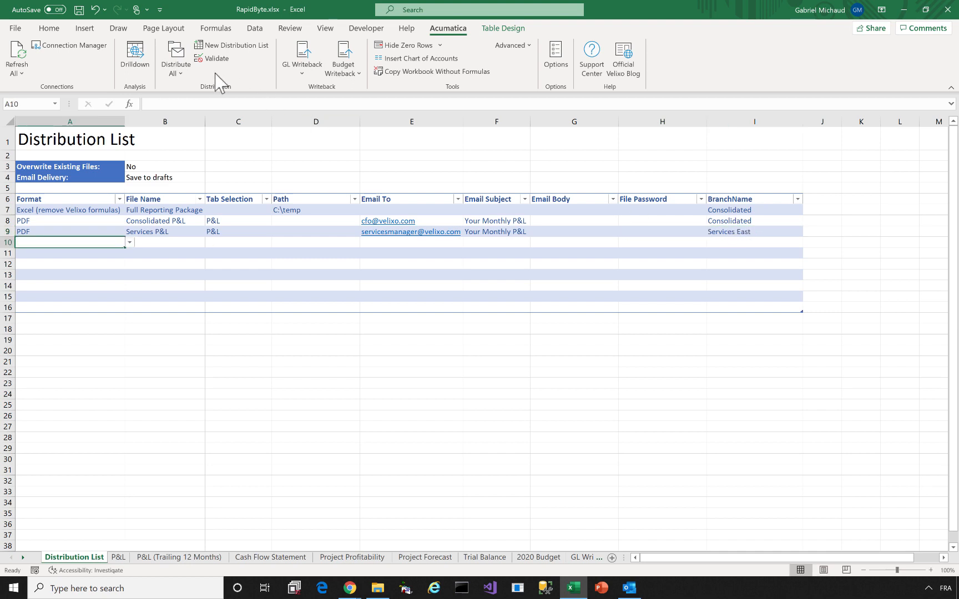
Run Distribute All for every list entry and acknowledge the Distribution Completed message
left_click(179, 51)
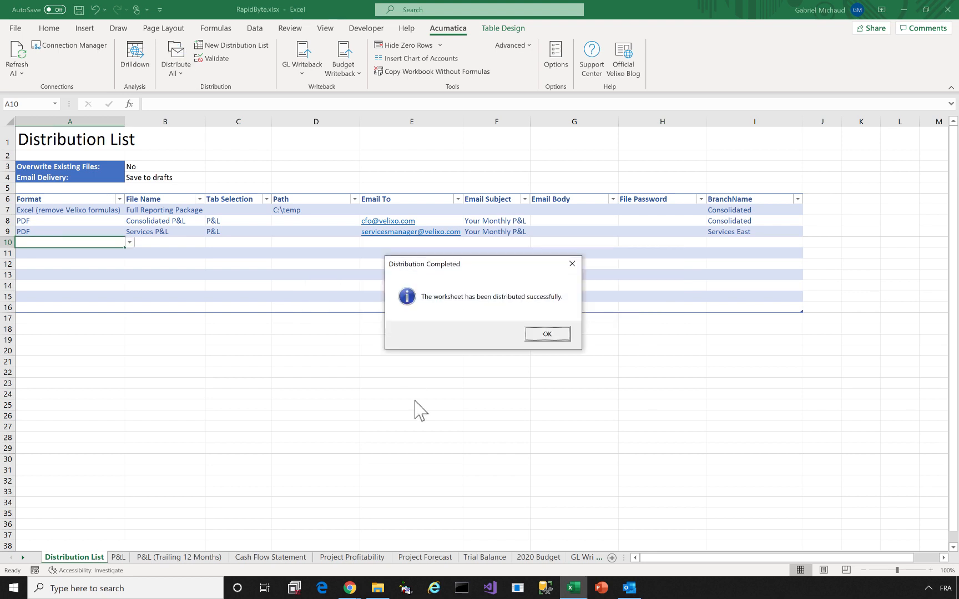
left_click(539, 334)
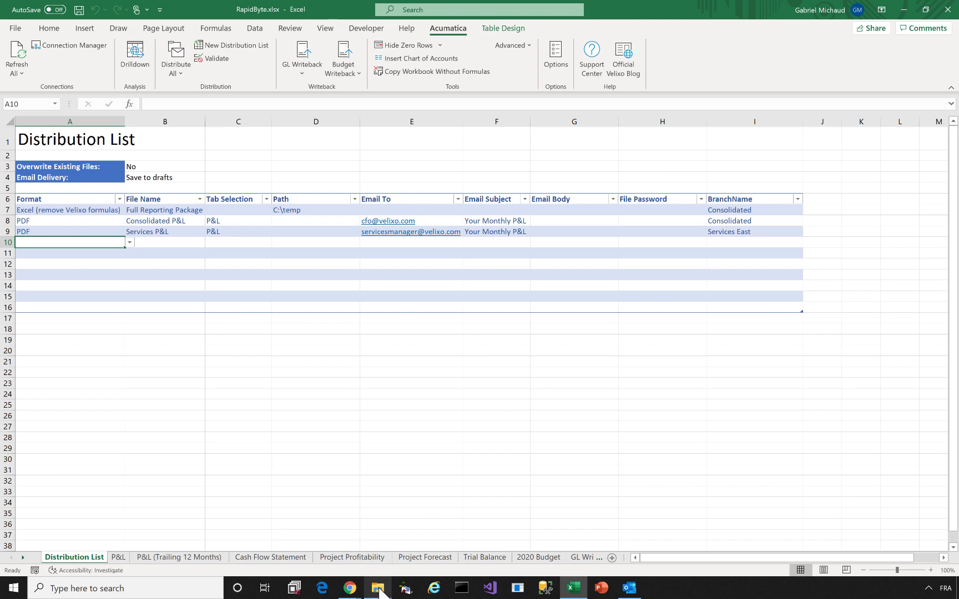
Open Full Reporting Package.xlsx from C:\temp and enter its workbook password
mouse_move(375, 585)
left_click(378, 532)
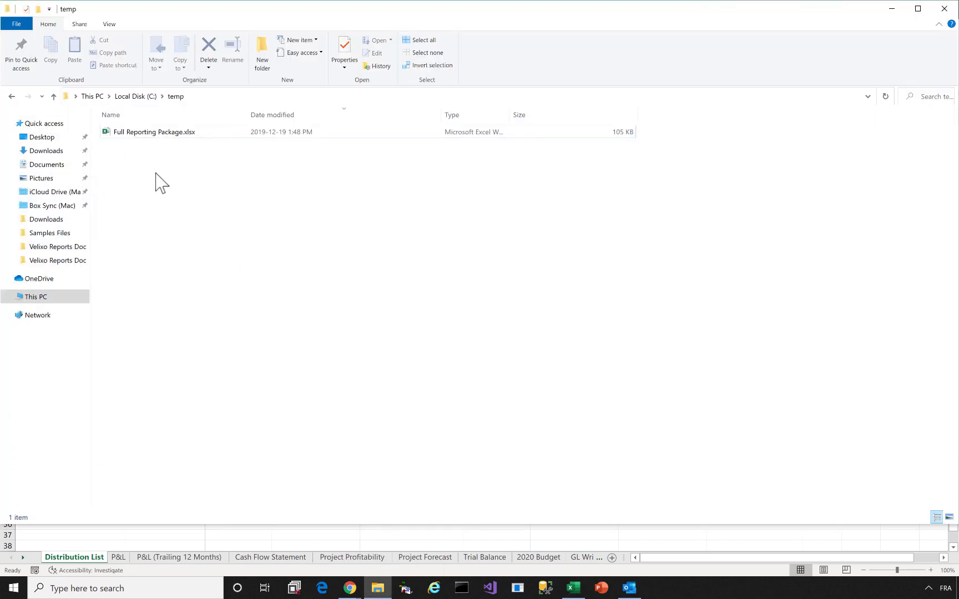
left_click(155, 133)
right_click(158, 135)
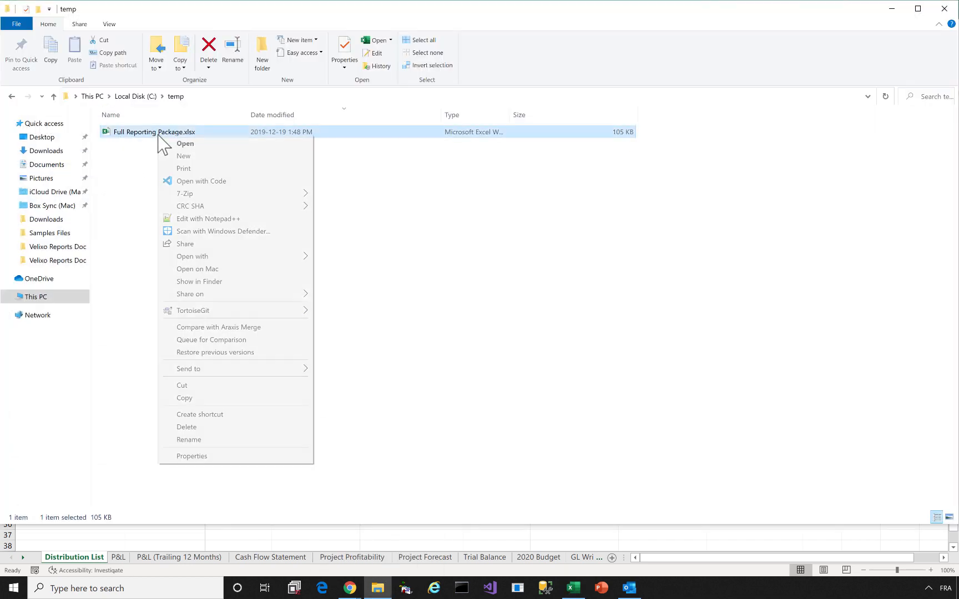
left_click(177, 147)
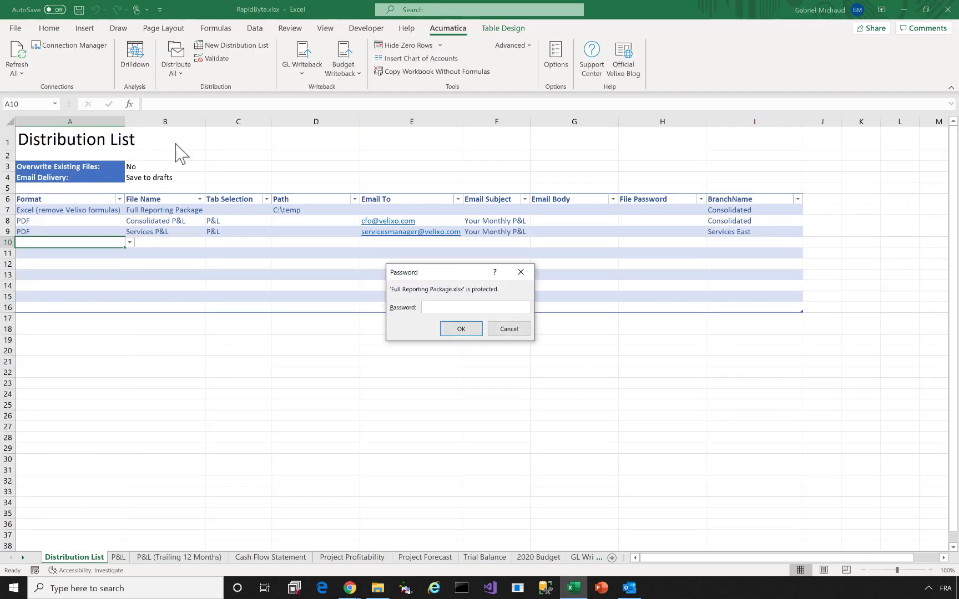
type("••••")
left_click(461, 329)
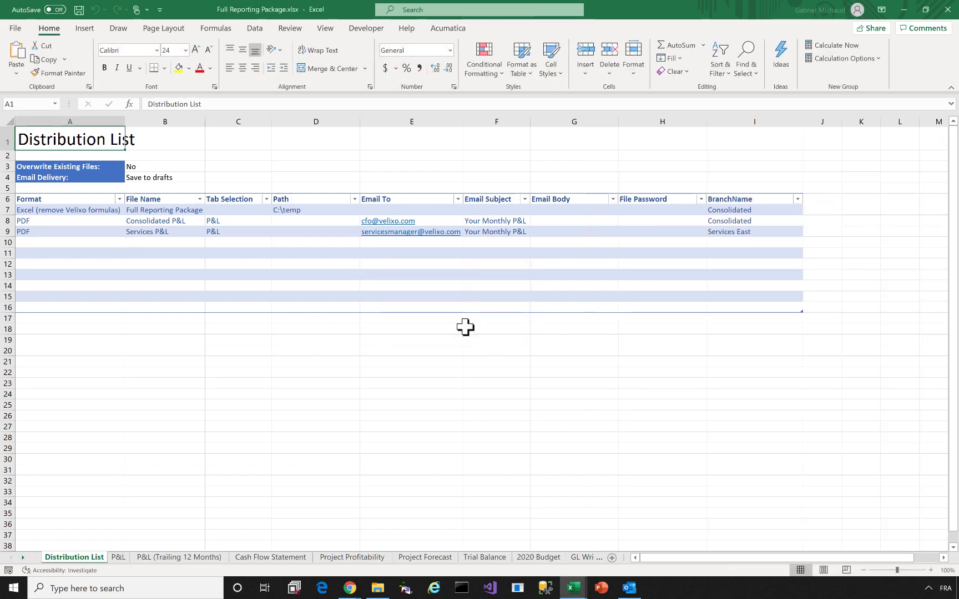
On the P&L, inspect the Salaries actual and the Total Operating Expenses SUM formula
left_click(119, 558)
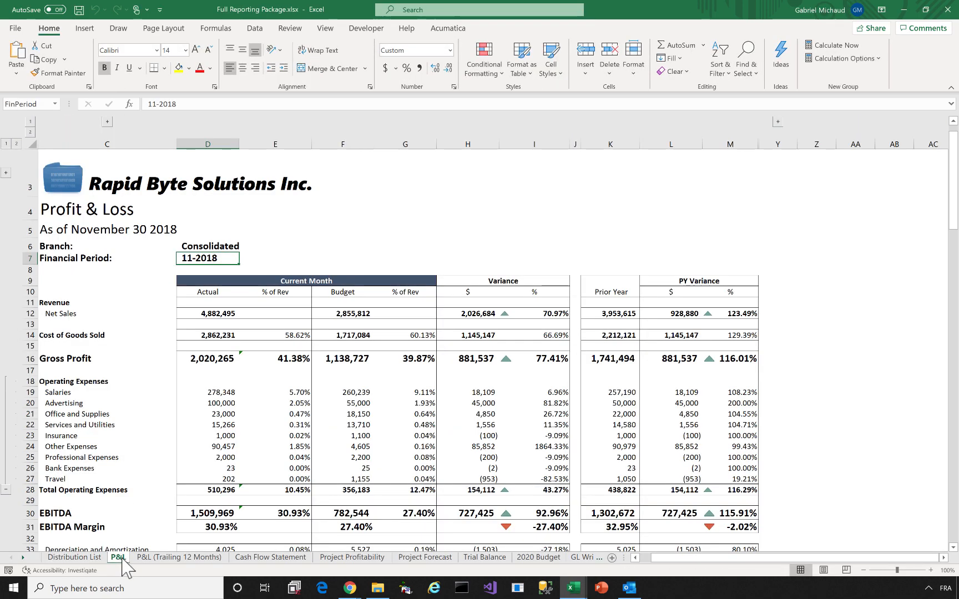
left_click(206, 392)
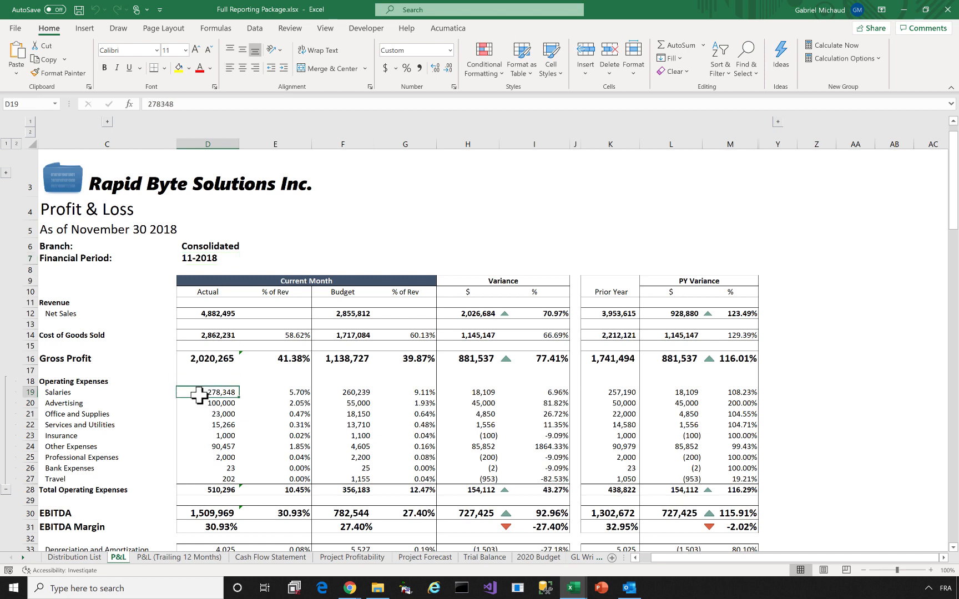
double_click(202, 392)
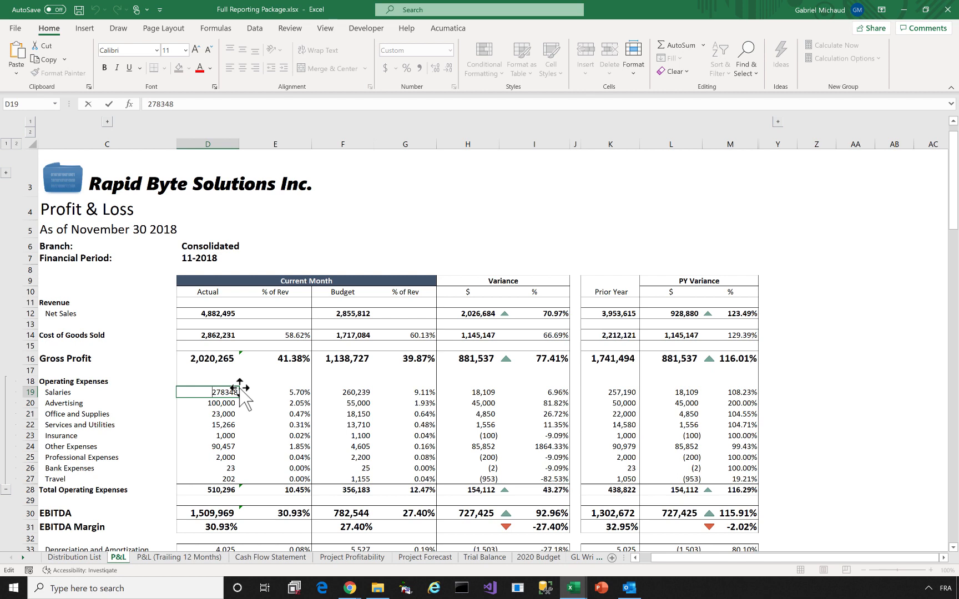
left_click(207, 489)
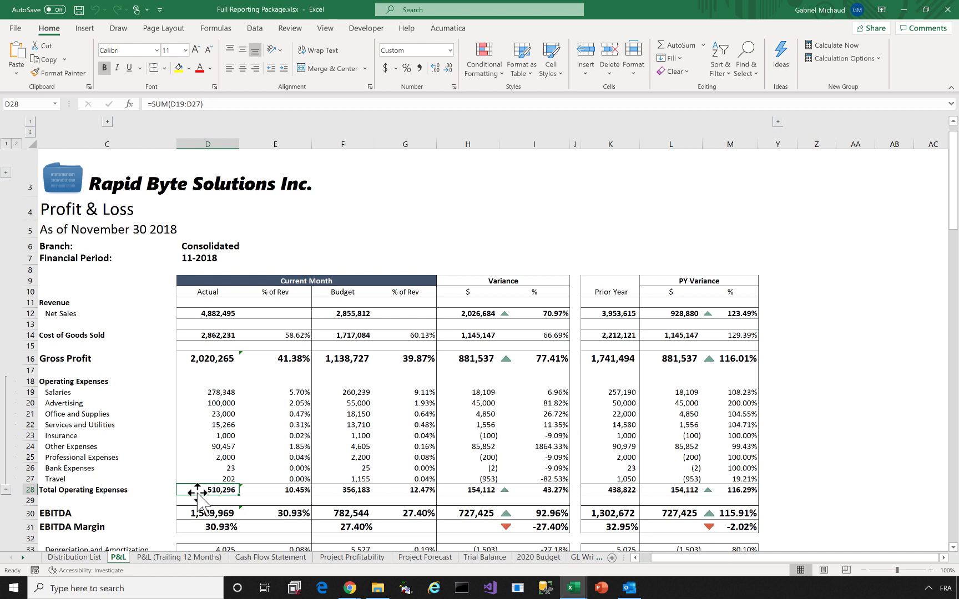
double_click(201, 491)
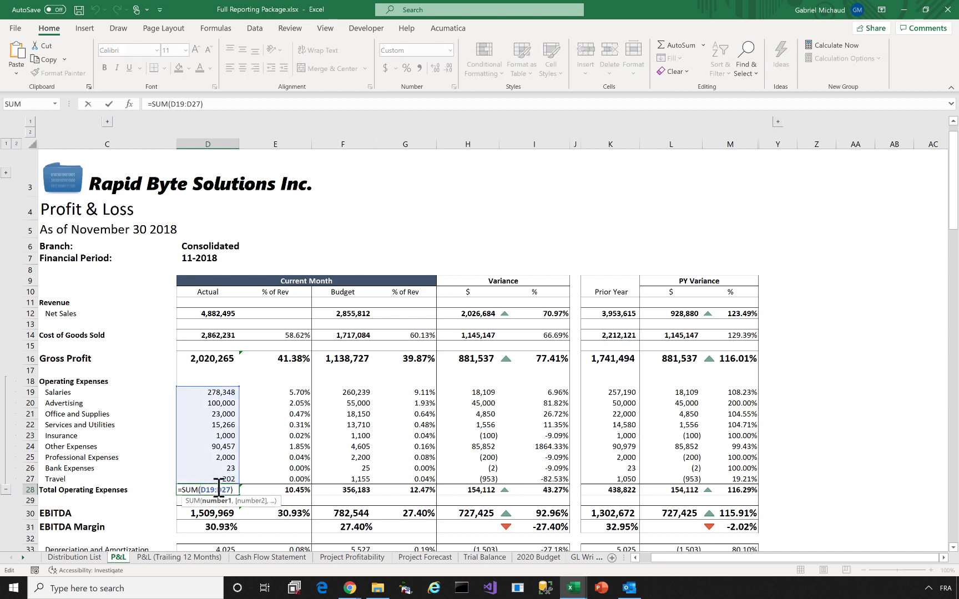
key("Escape")
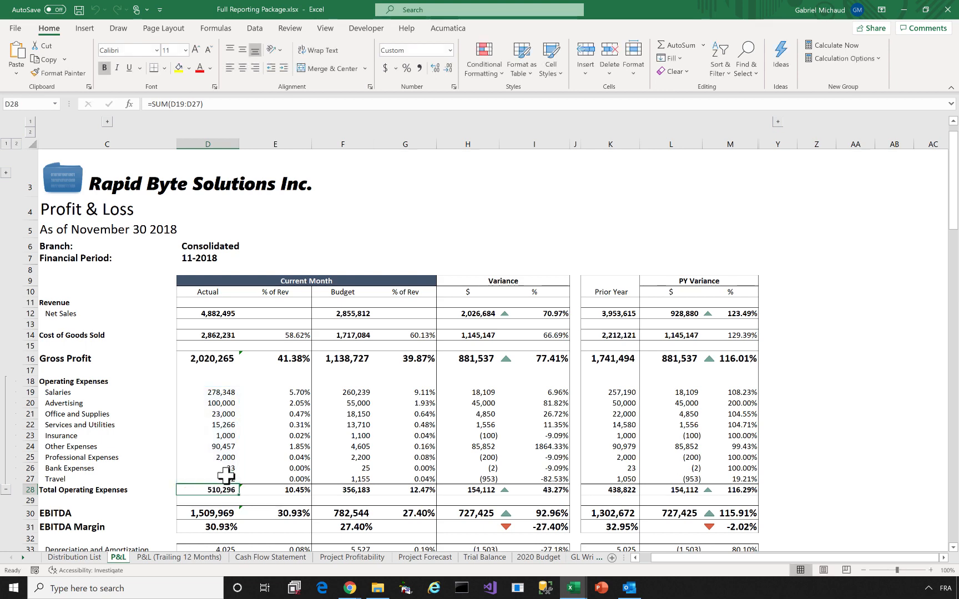
Enter 25 as the Bank Expenses actual in D26 and close the workbook
left_click(225, 468)
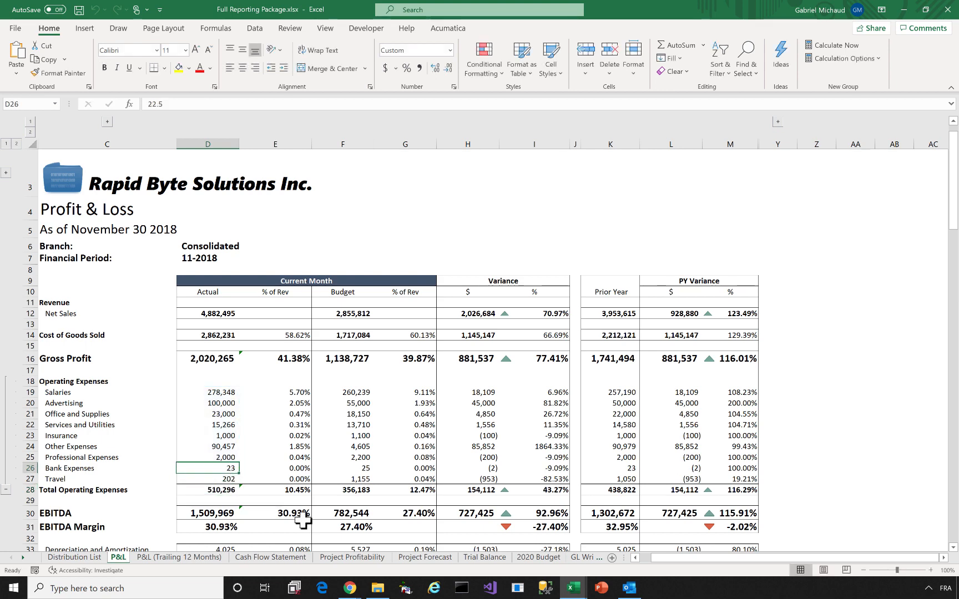
type("2")
key("Return")
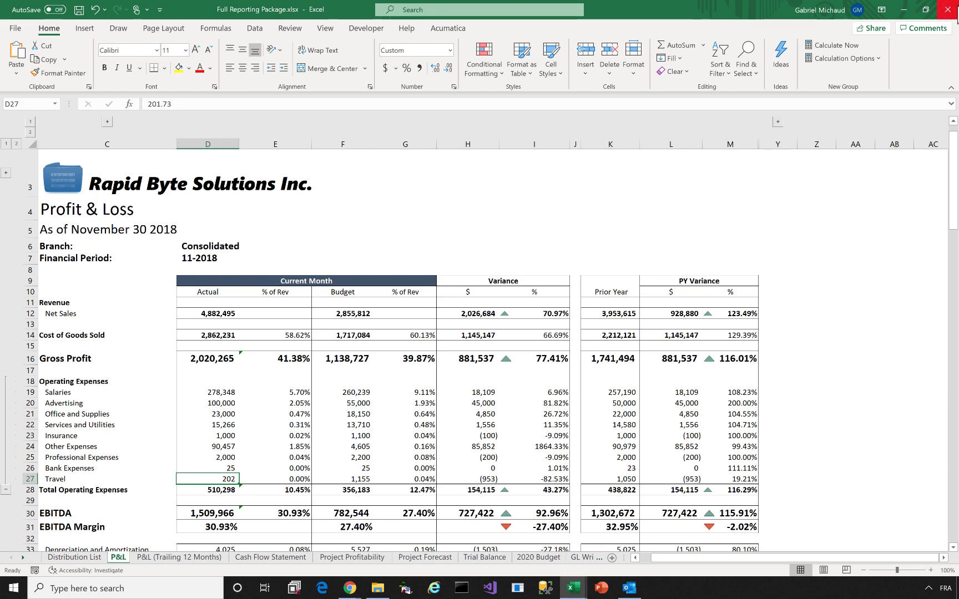
left_click(948, 10)
Discard the workbook edits, select Save to drafts in B4, and maximize Outlook
left_click(479, 315)
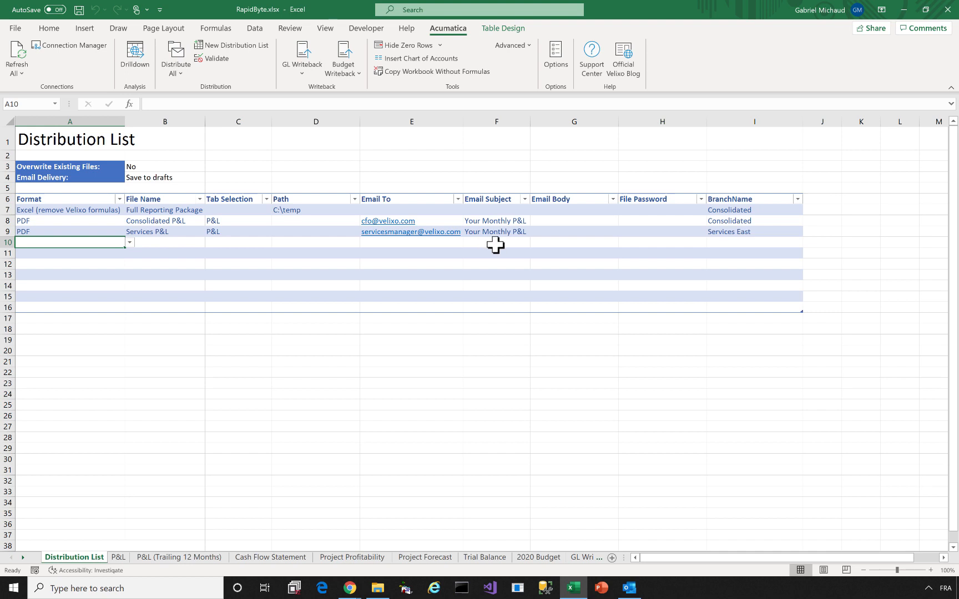
left_click(166, 178)
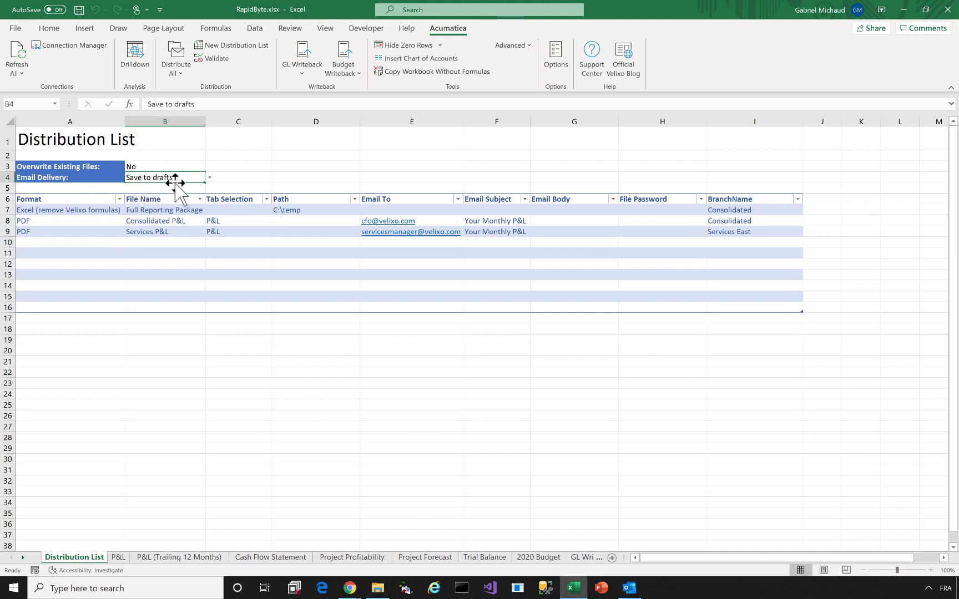
left_click(630, 588)
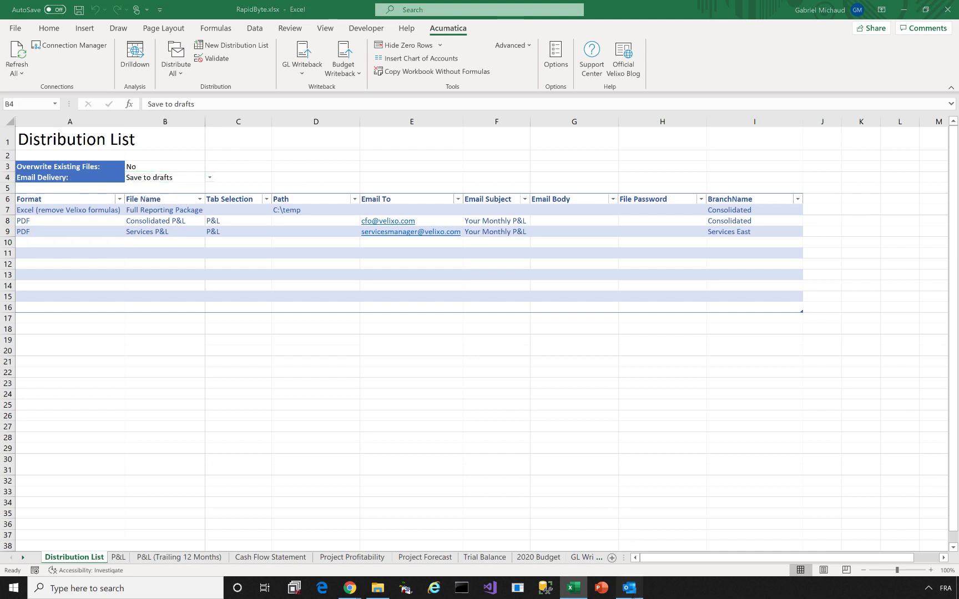
double_click(135, 13)
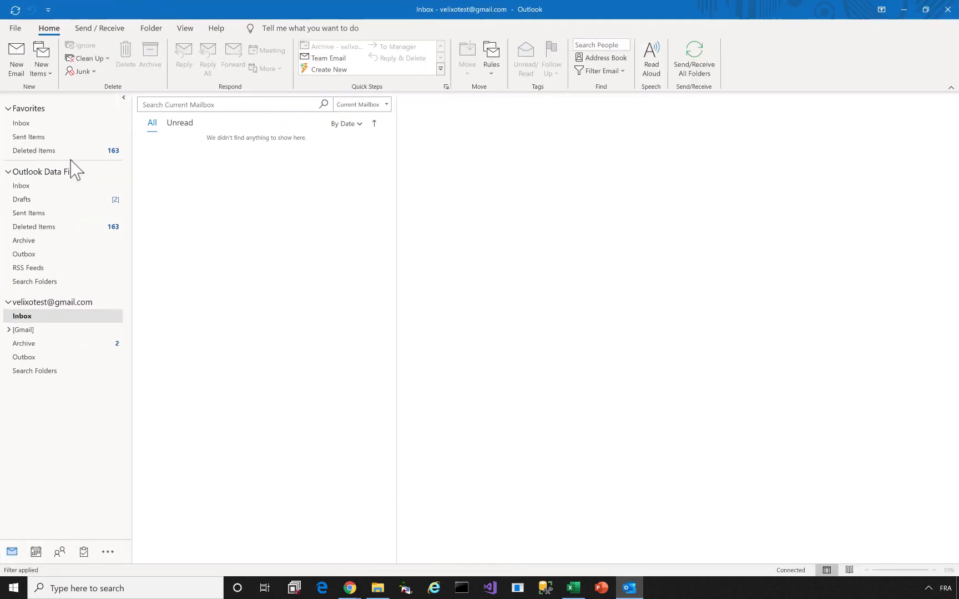
In Drafts, verify the CFO's Consolidated P&L PDF shows the Consolidated branch
left_click(47, 201)
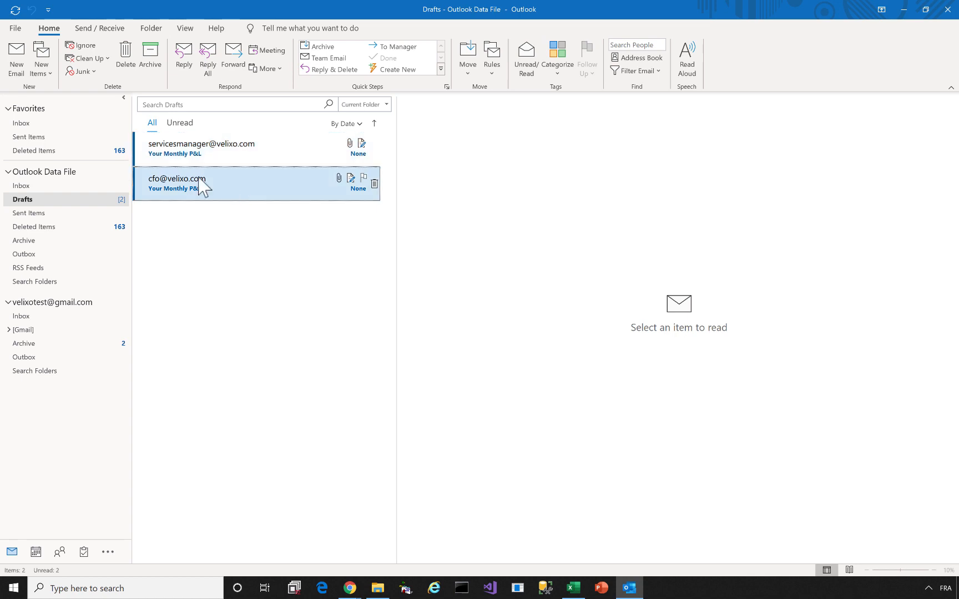
left_click(145, 187)
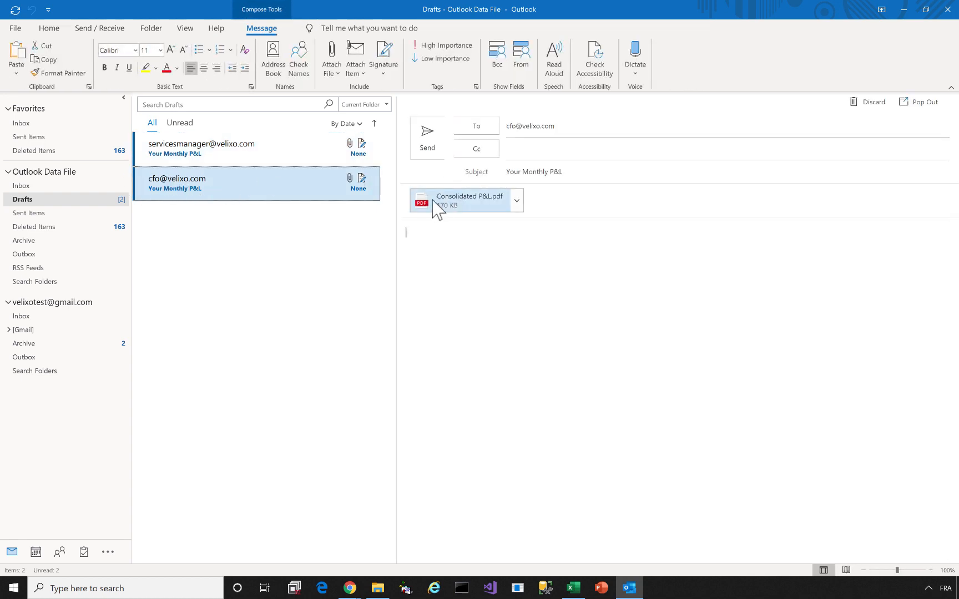
right_click(475, 209)
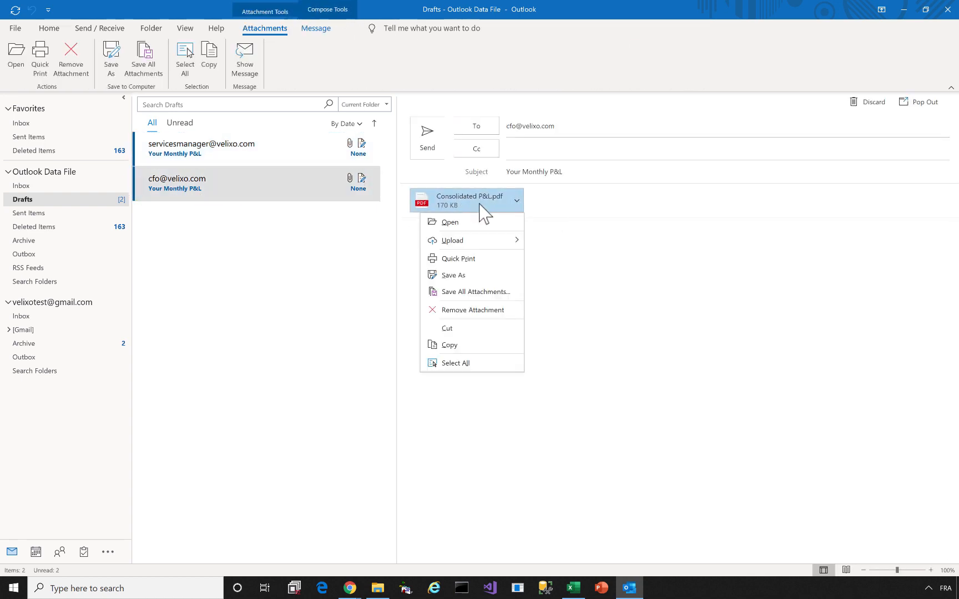
left_click(484, 217)
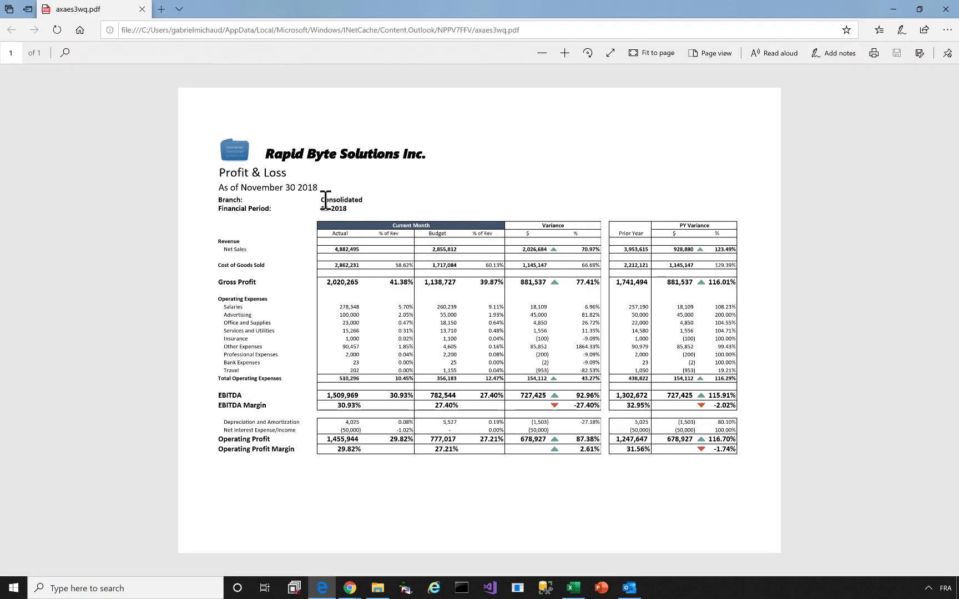
left_click_drag(322, 199, 370, 200)
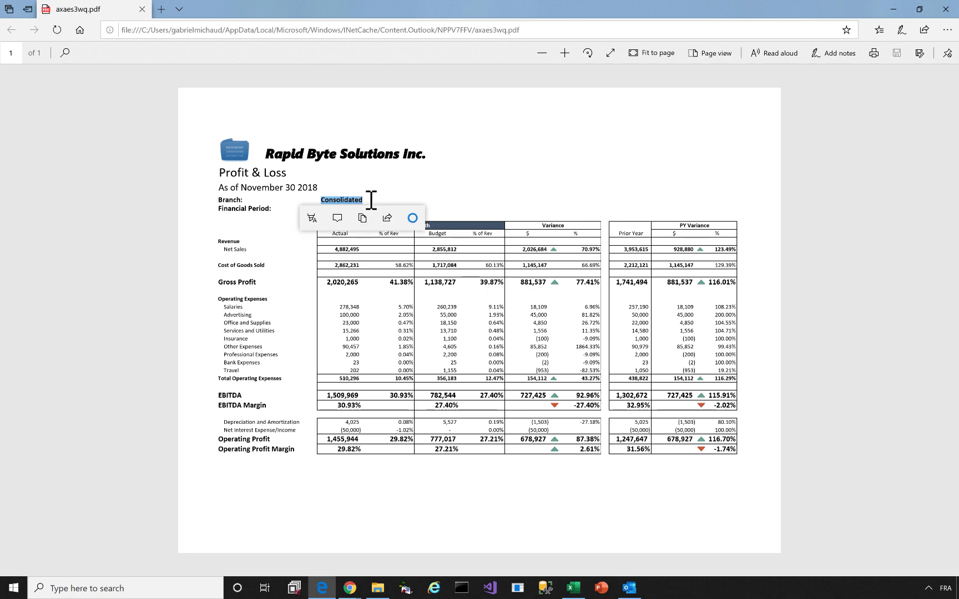
left_click(945, 9)
Verify the services manager's Services P&L.pdf reports the Services East branch
left_click(294, 159)
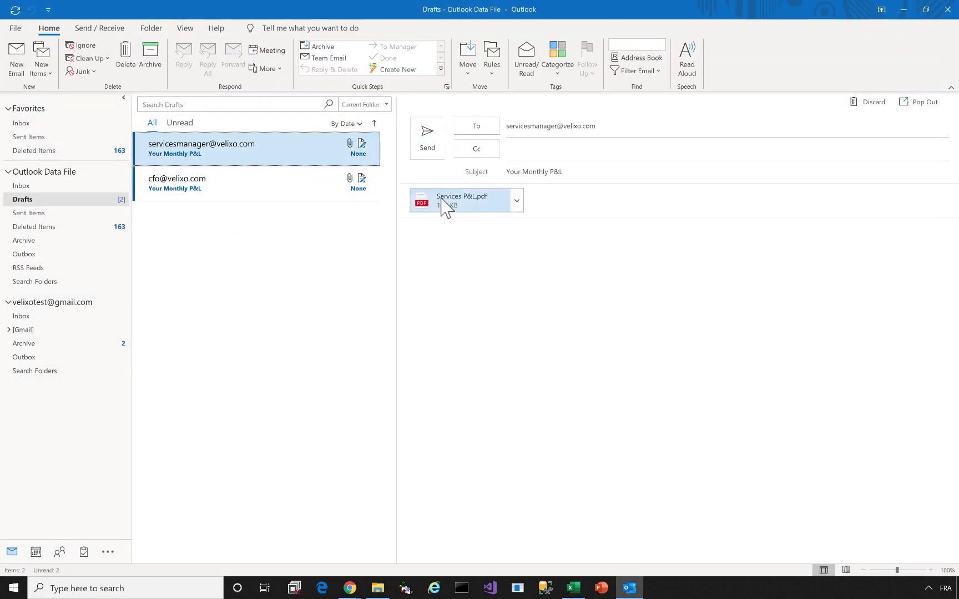
right_click(454, 208)
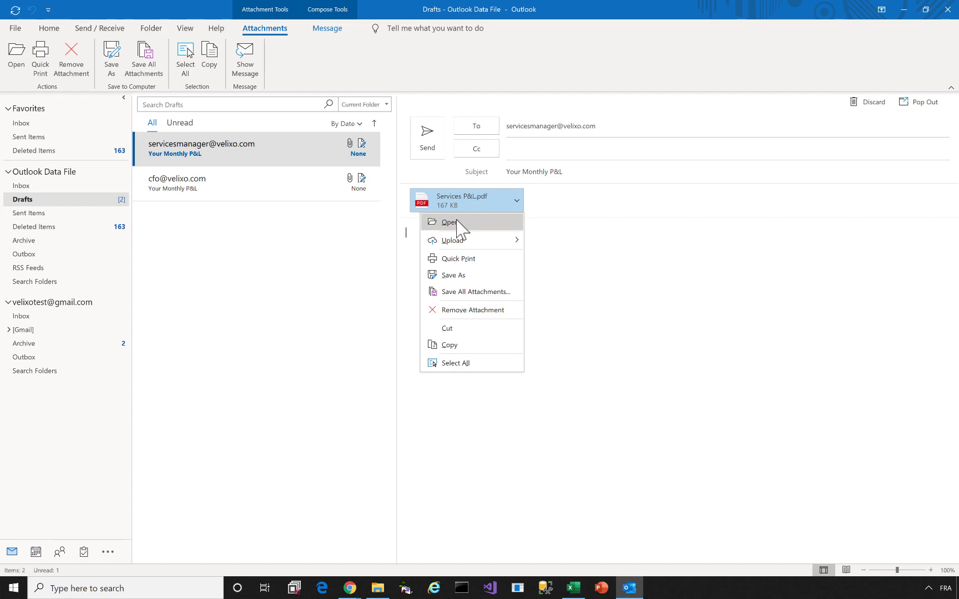
left_click(456, 221)
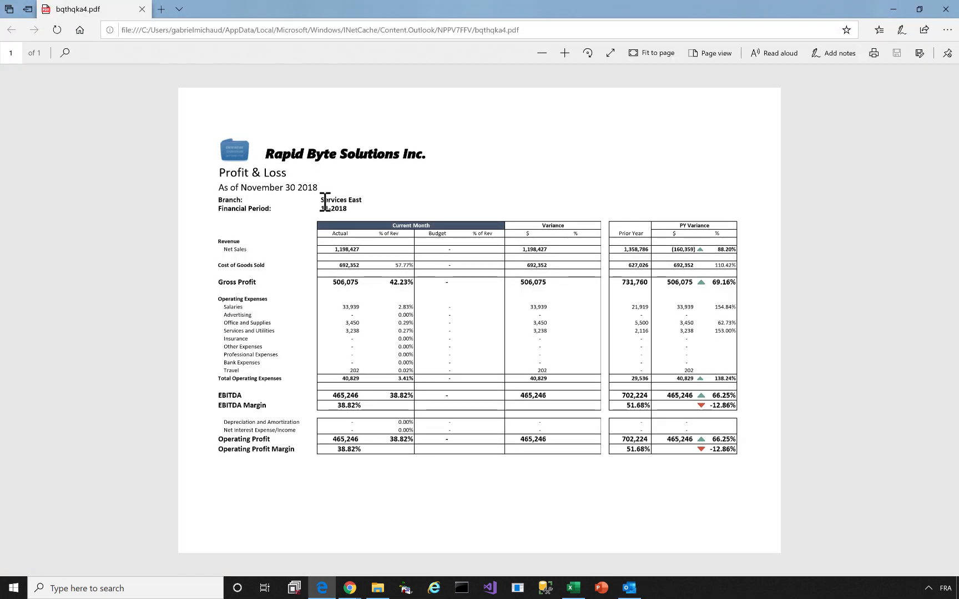
left_click_drag(321, 200, 361, 198)
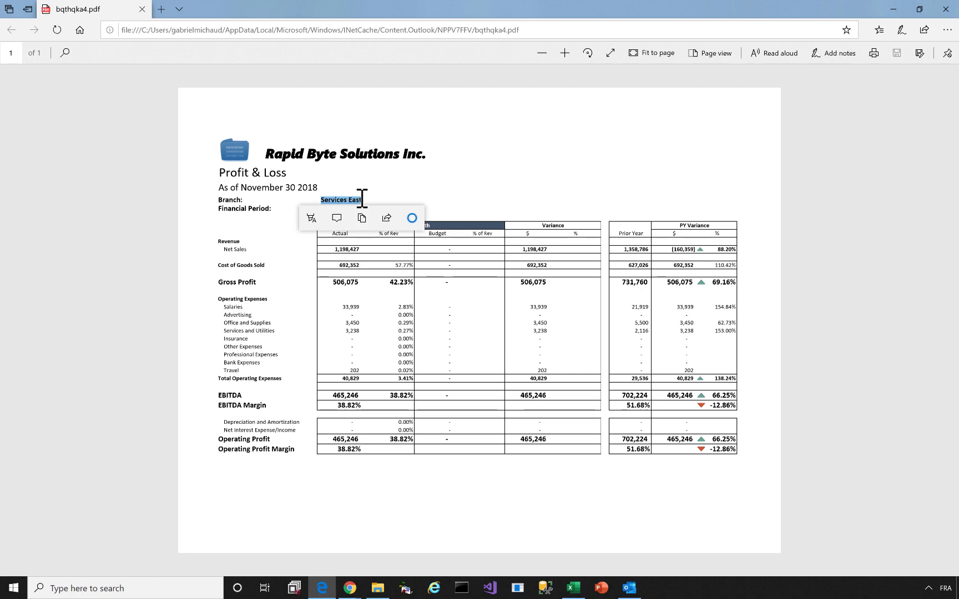
left_click(946, 9)
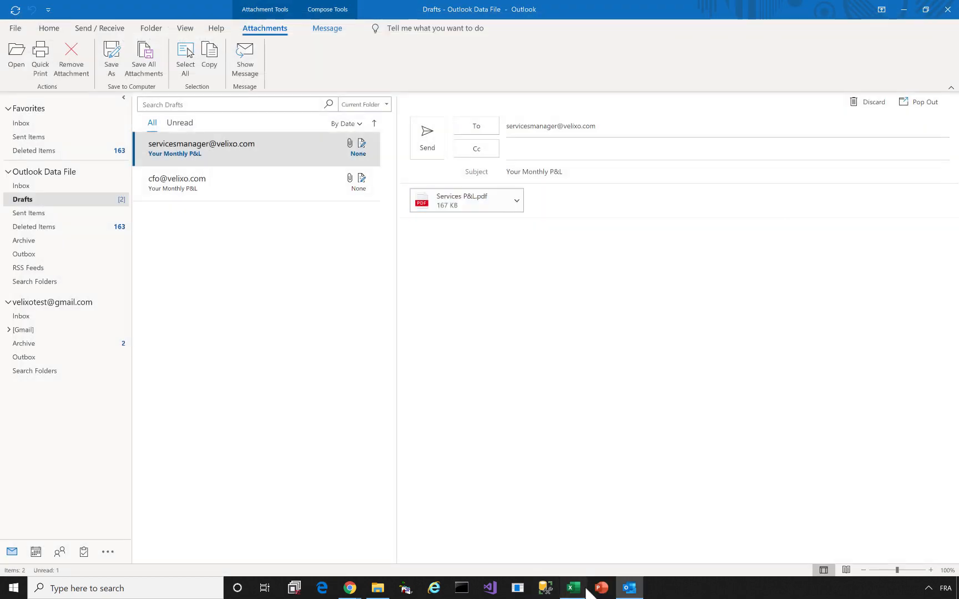
Return to the RapidByte workbook and run Acumatica > Distribute All for every listed report
left_click(583, 590)
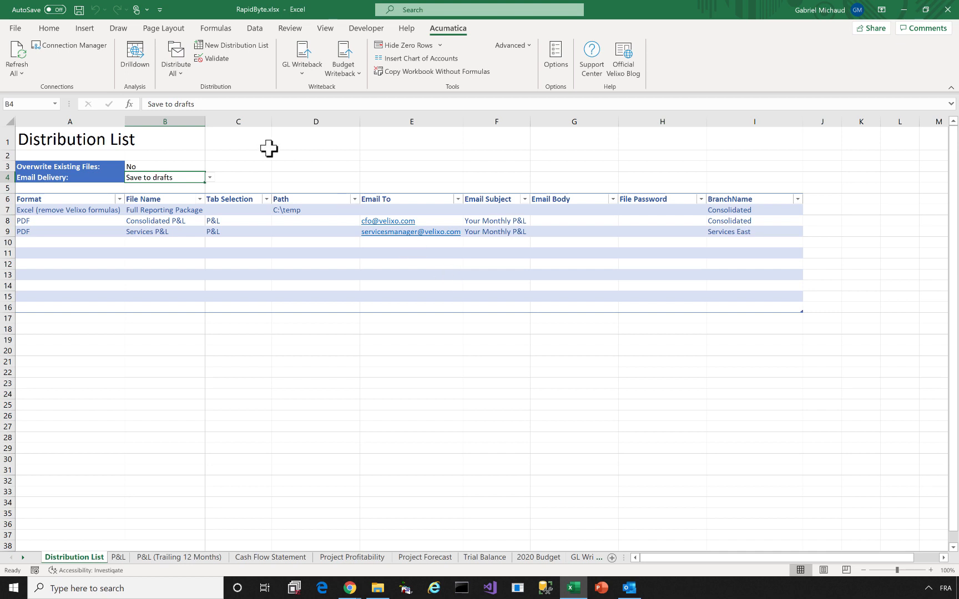
left_click(177, 59)
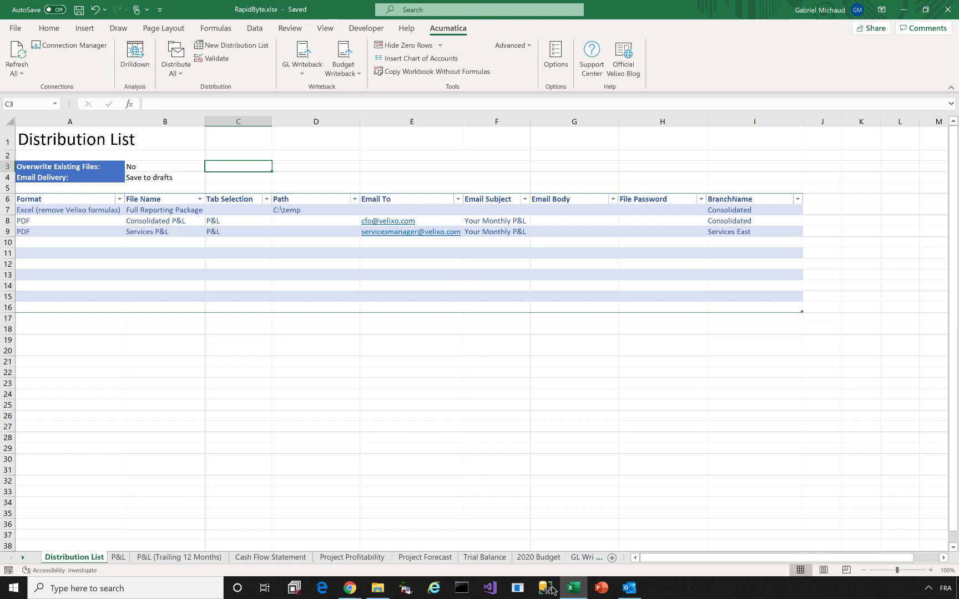
left_click(183, 71)
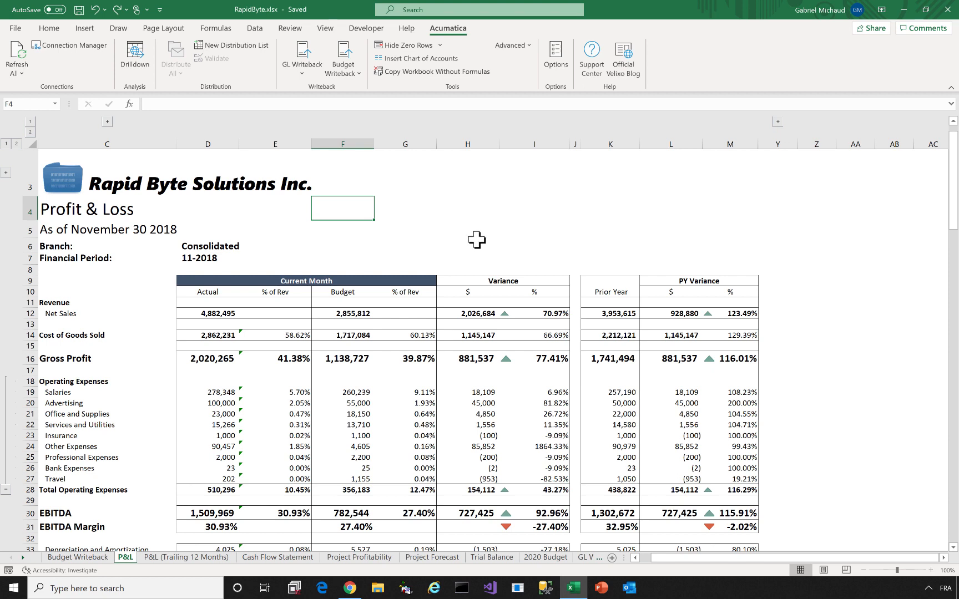
left_click(340, 76)
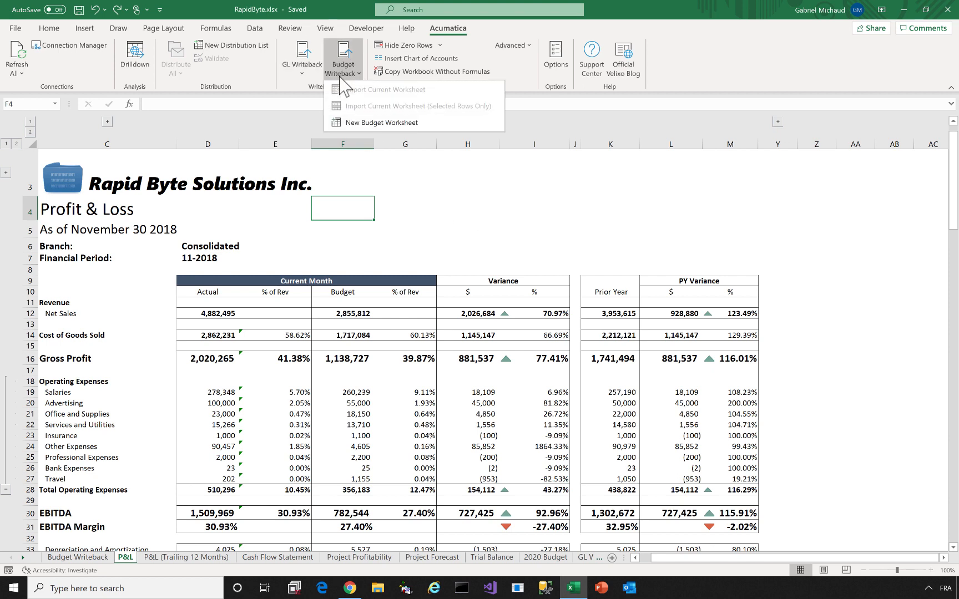
Create the Budget Writeback2 worksheet for connection Demo, financial year 2019
left_click(345, 123)
left_click(529, 335)
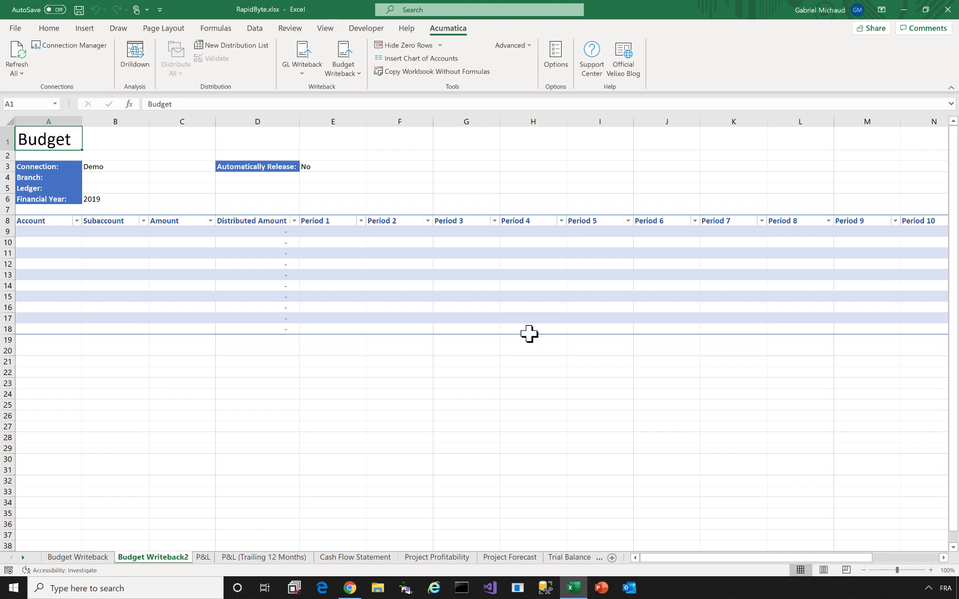
left_click(22, 557)
left_click(22, 558)
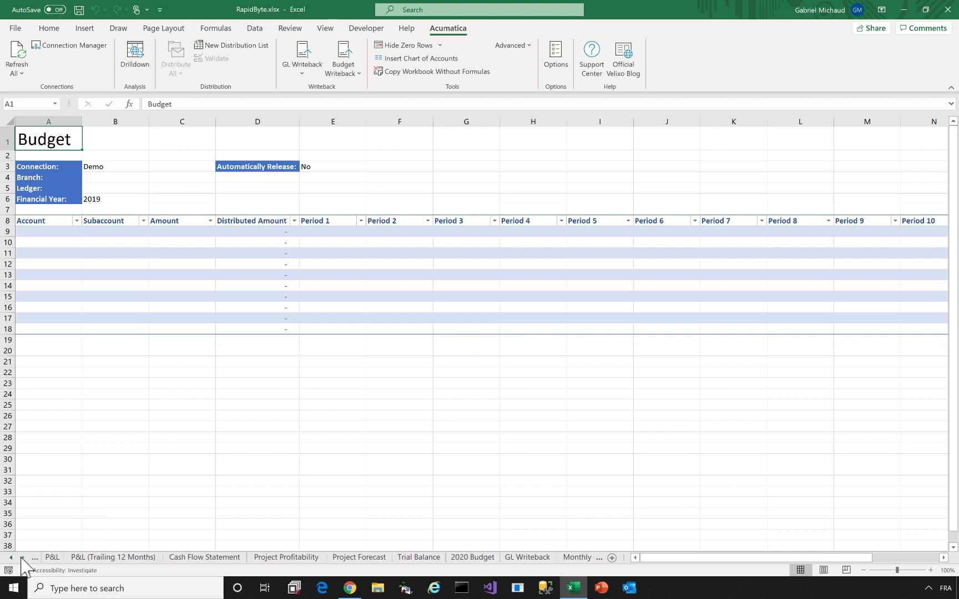
Review the 2020 Budget's 2019 Actuals, viewing the ACCOUNTENDINGBALANCE formula in D9
left_click(469, 557)
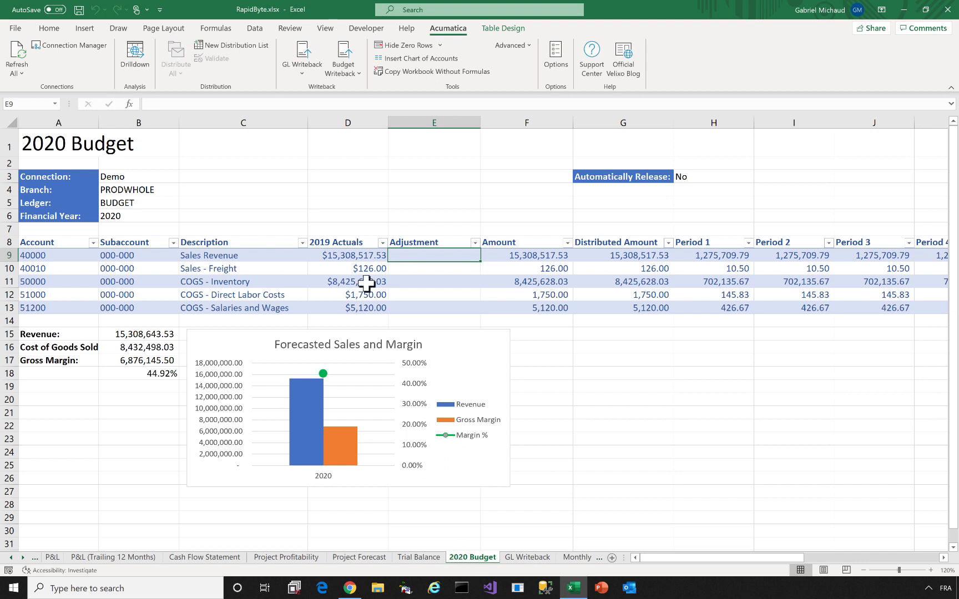
left_click_drag(347, 242, 434, 305)
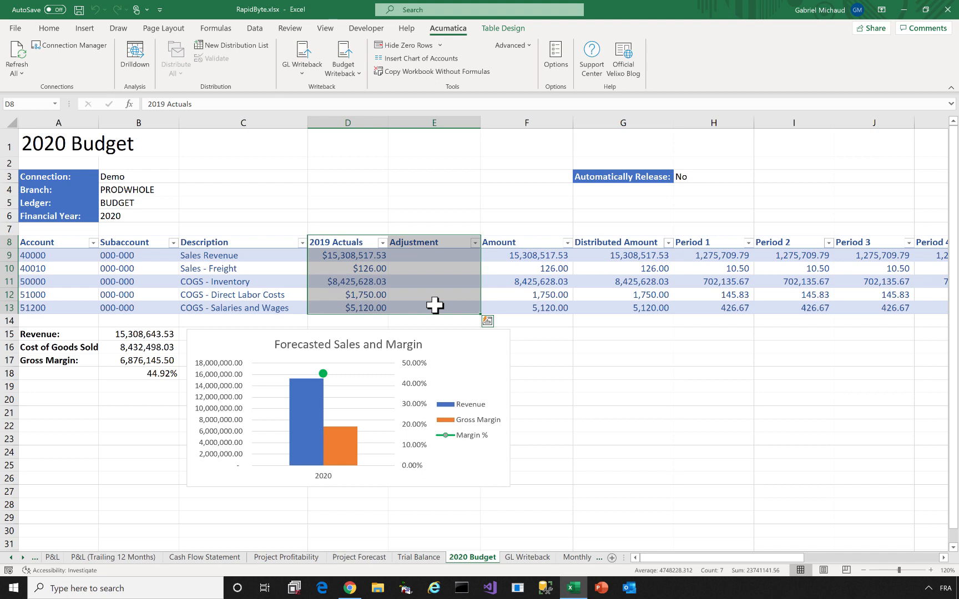
left_click(350, 255)
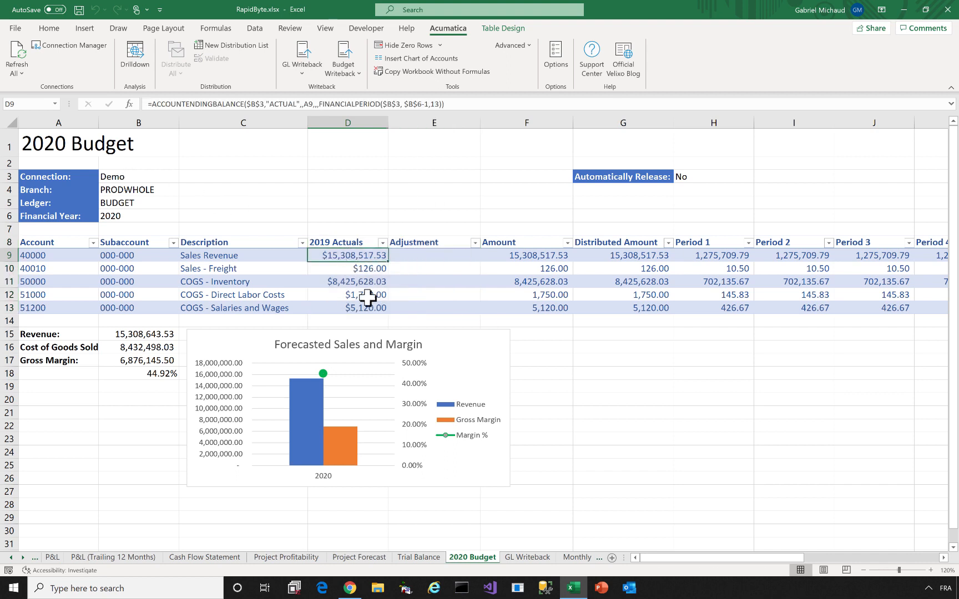
double_click(348, 255)
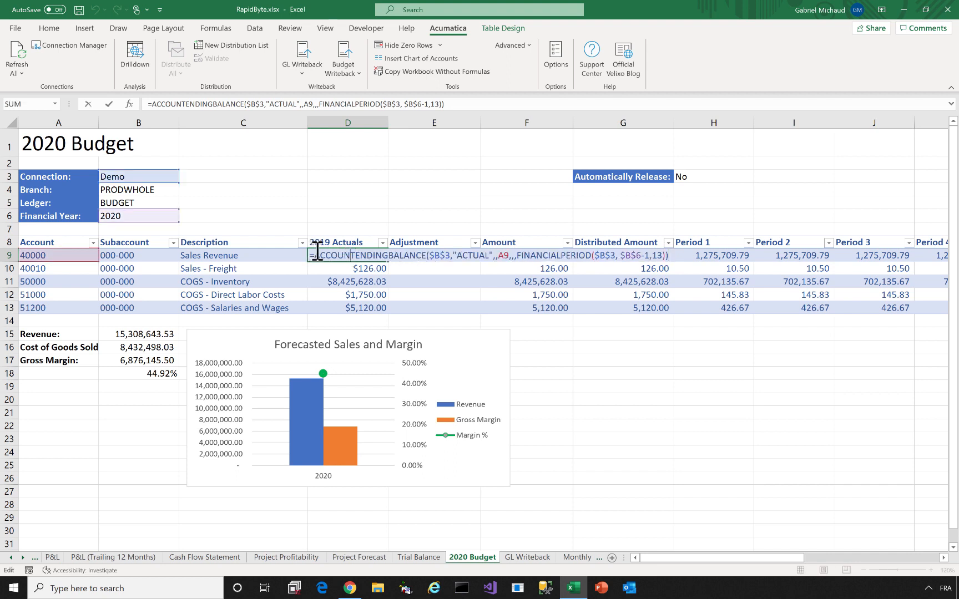
left_click(432, 254)
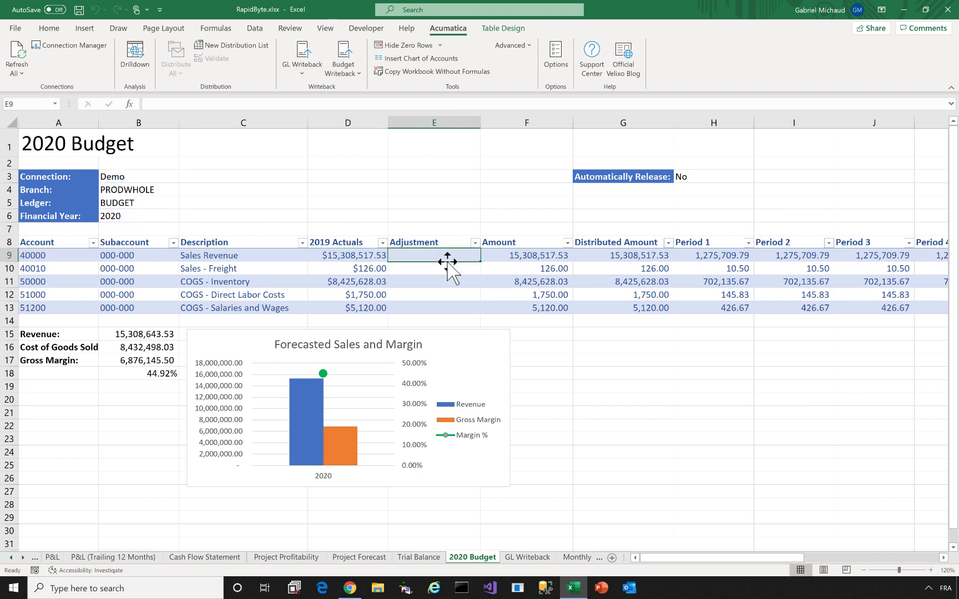
Enter adjustments 7, 2, 0, 3 and 3 percent in E9:E13, then select the Forecasted Sales and Margin chart
type("7")
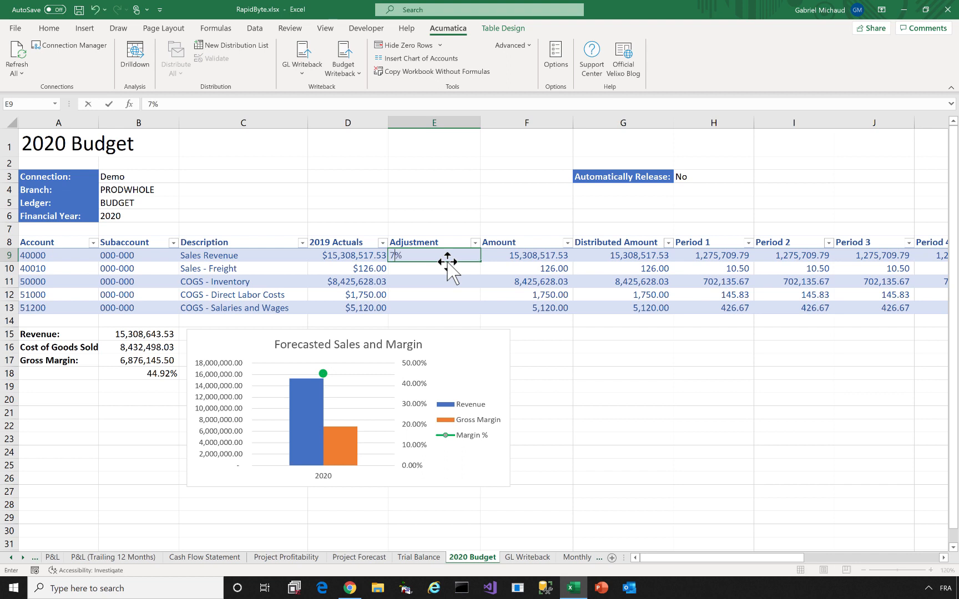
key("Return")
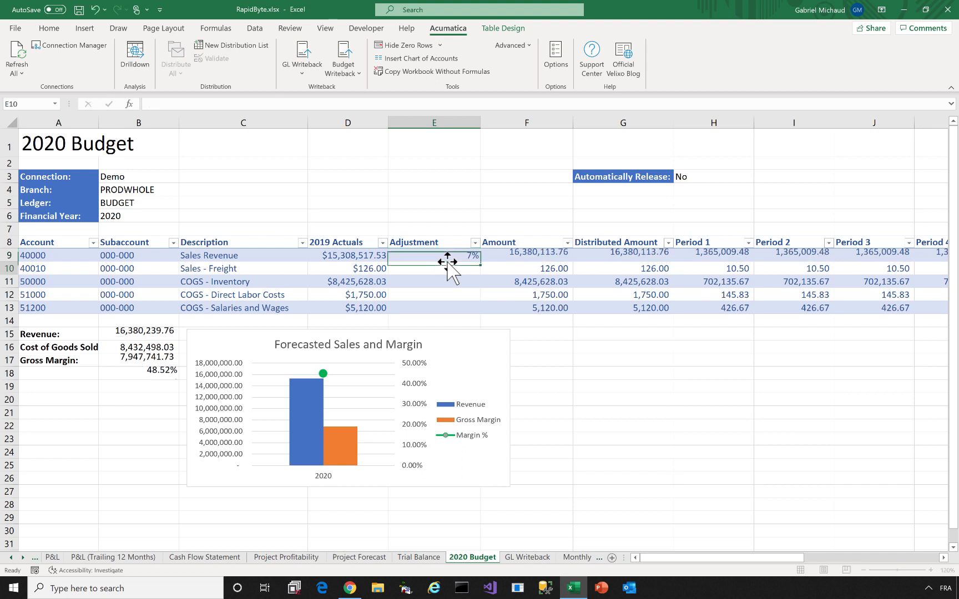
type("2")
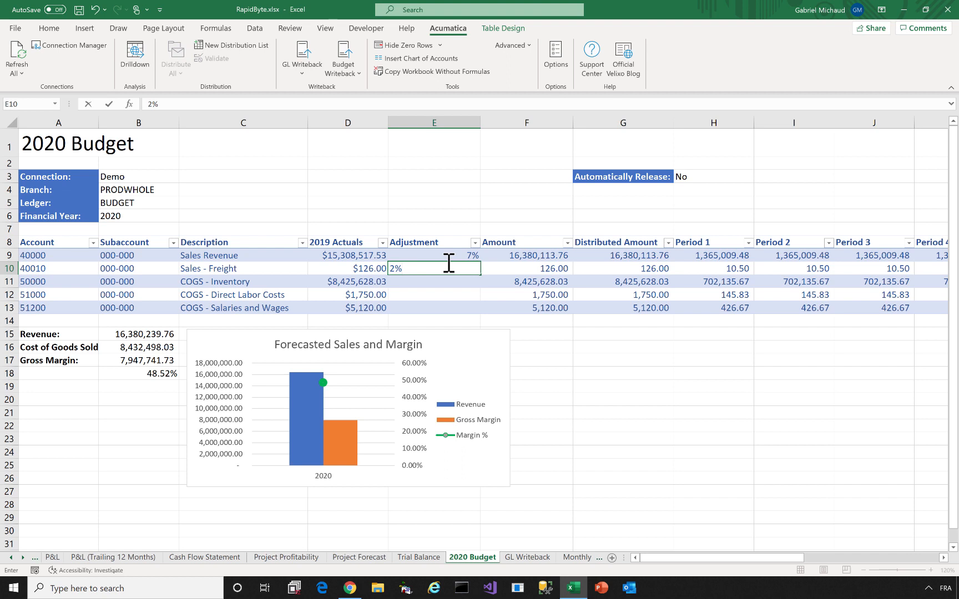
key("Return")
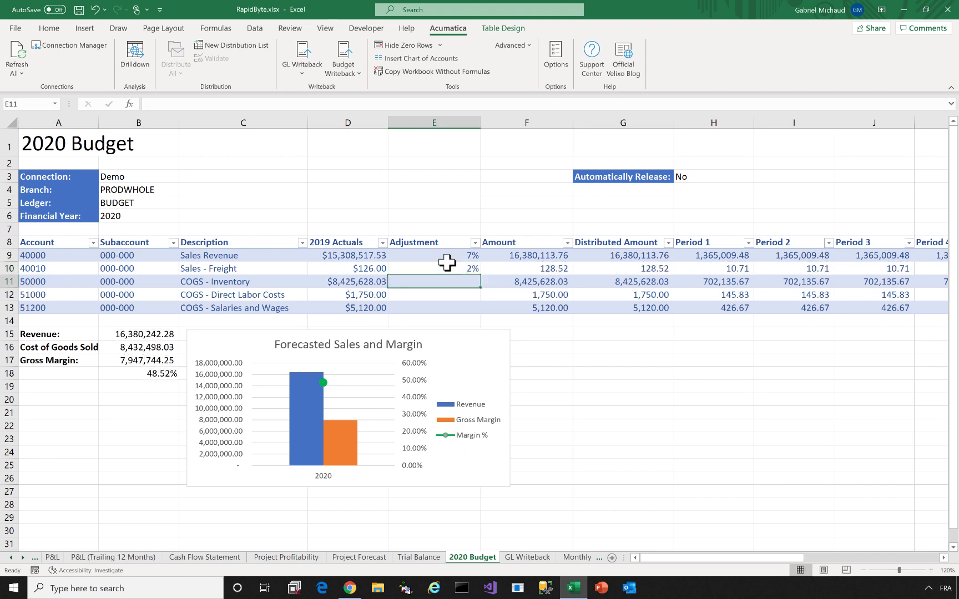
type("0")
key("Return")
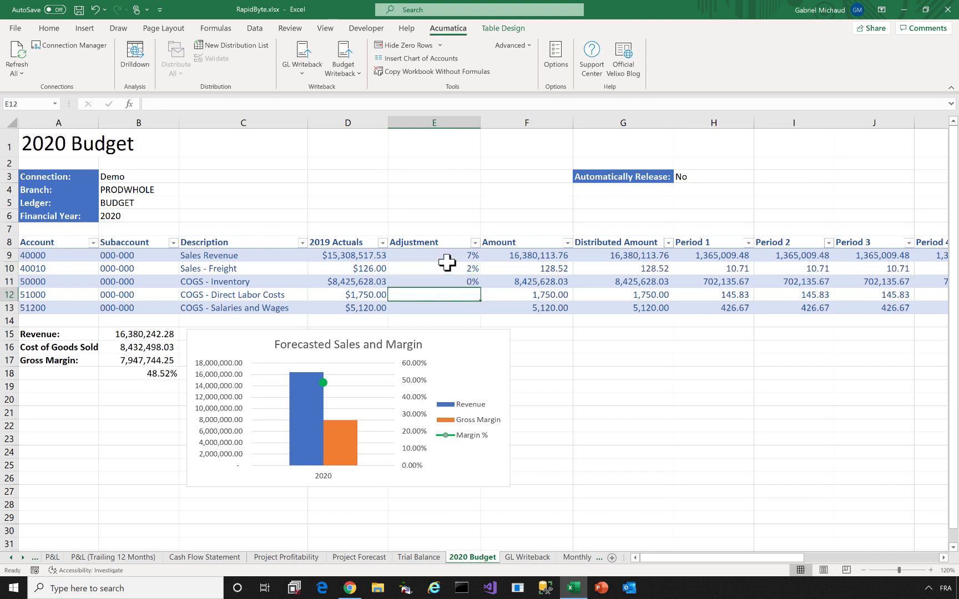
type("3")
key("Return")
type("3")
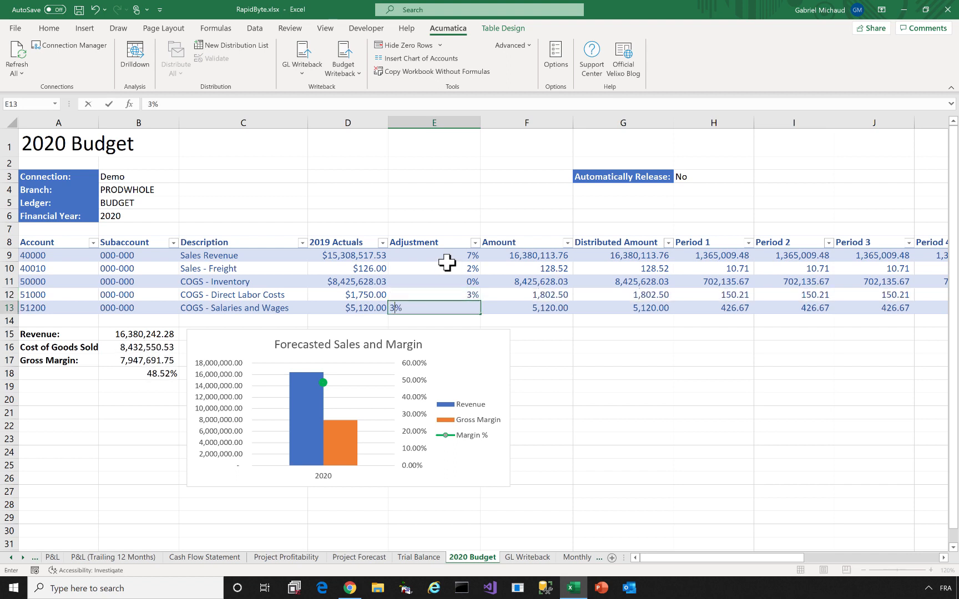
key("Return")
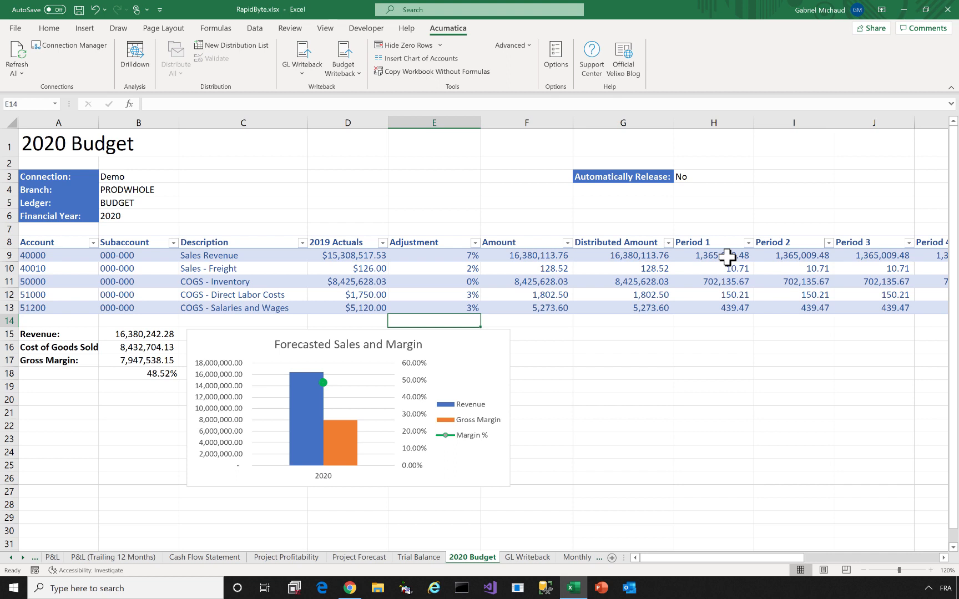
left_click(458, 379)
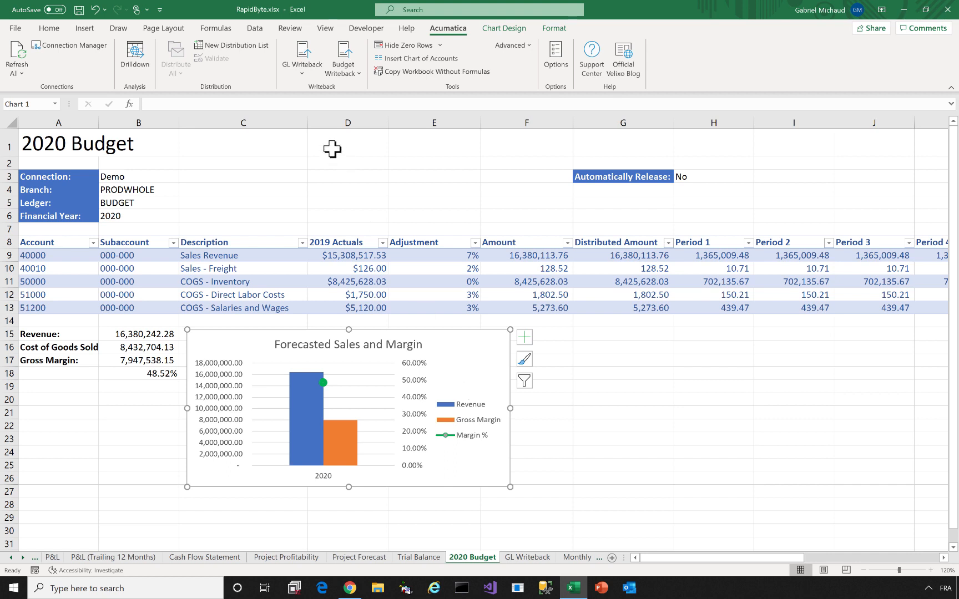
Write the 2020 budget back to the Acumatica BUDGET ledger and dismiss the success message
left_click(349, 77)
left_click(350, 87)
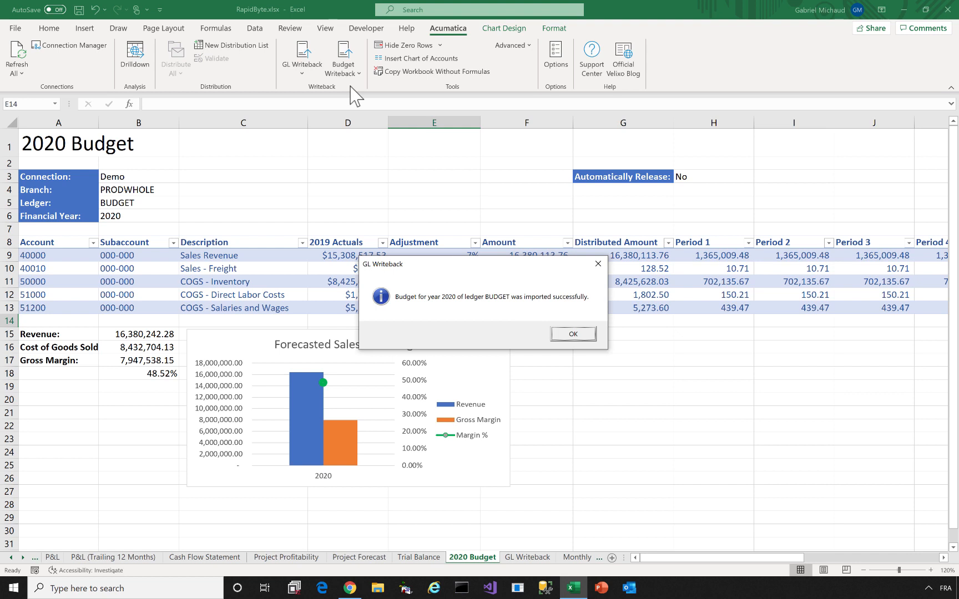
left_click(579, 334)
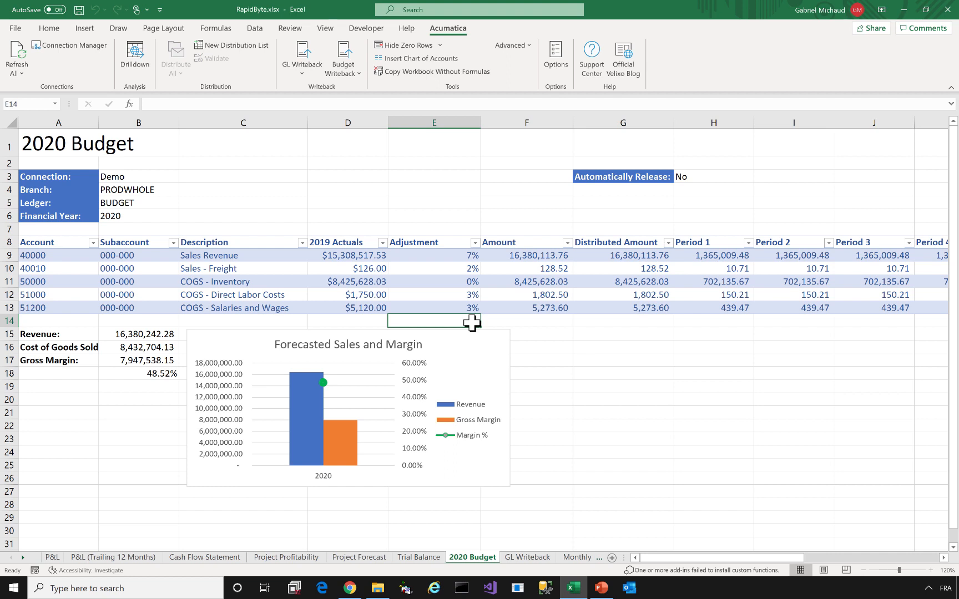
left_click(304, 69)
Create a new journal transaction worksheet with description 'Sample Journal Transaction' and branch PRODWHOLE
left_click(315, 106)
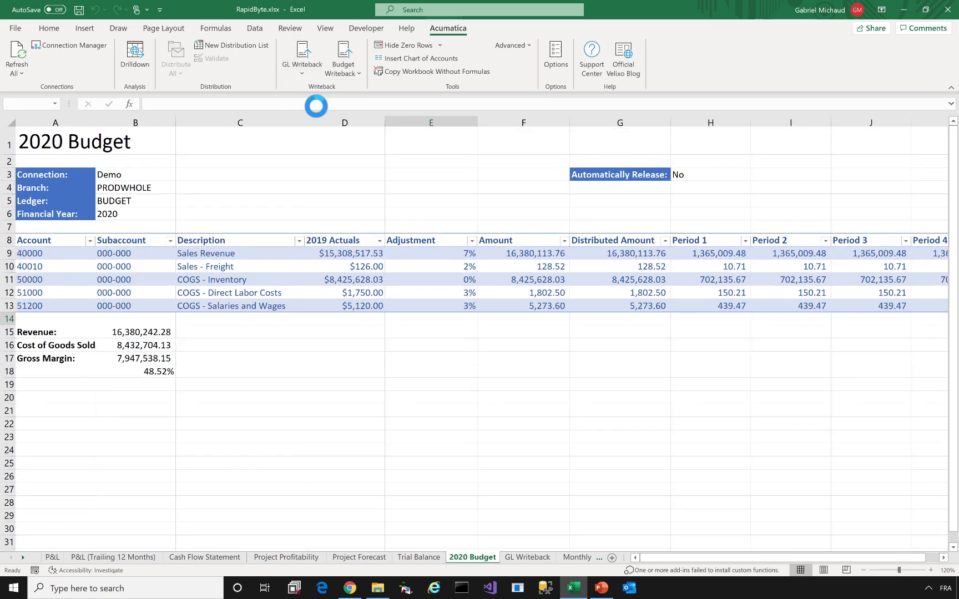
left_click(112, 200)
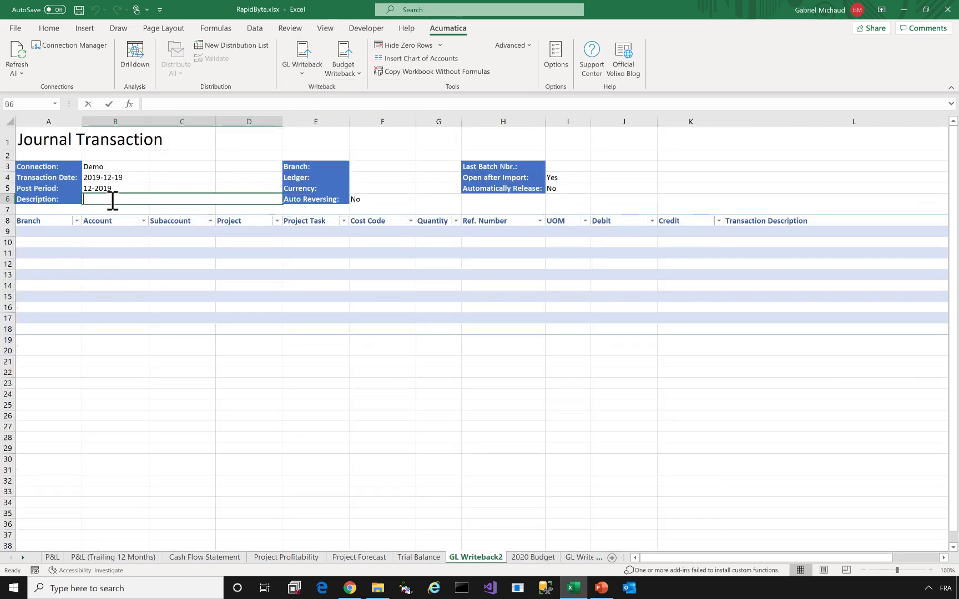
type("Sample Journal Tra")
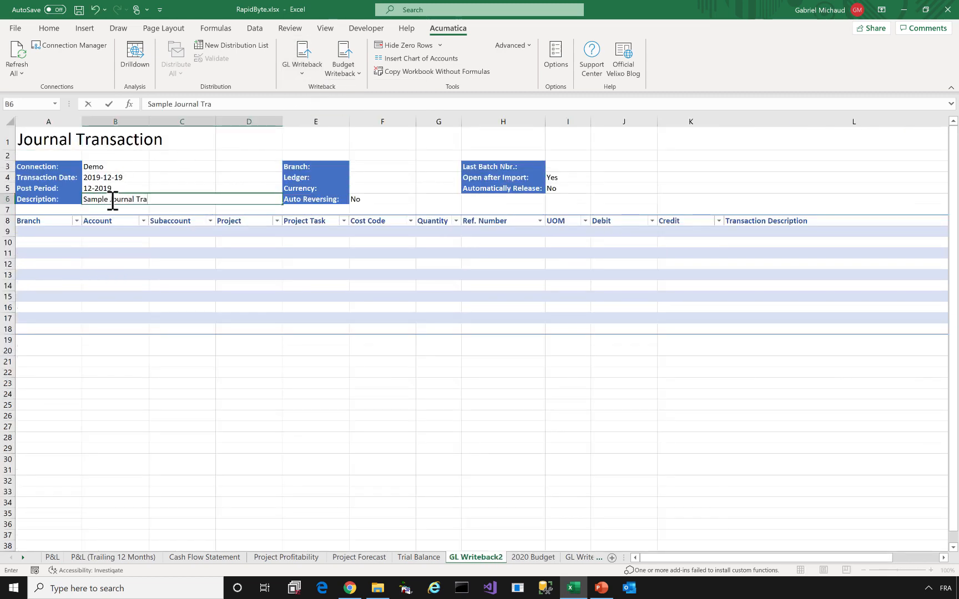
type("nsaction")
key("Tab")
left_click(360, 167)
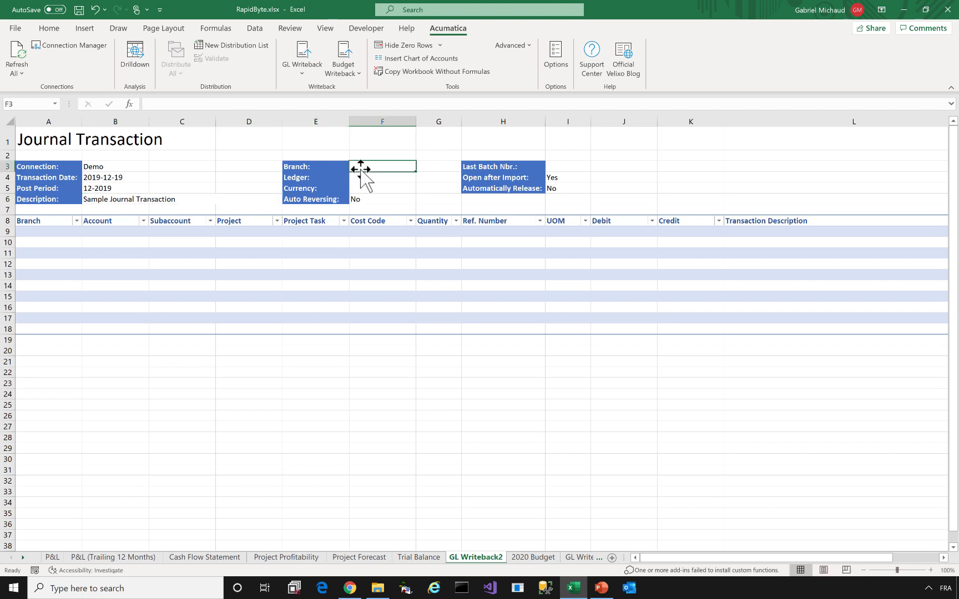
type("PRODWHOLE")
key("Return")
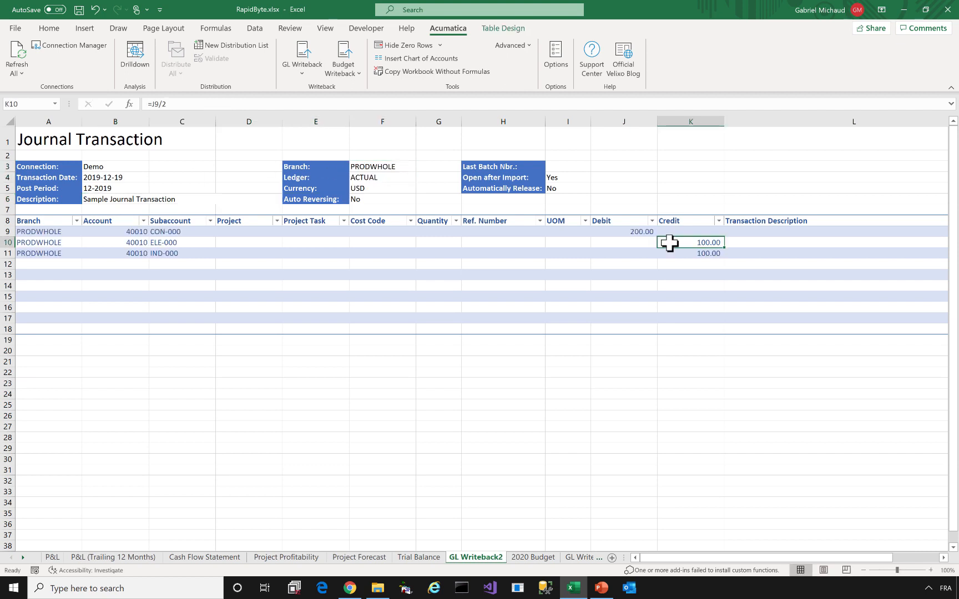
Add a =J9/2 credit in K10, set the J9 debit to 100, and import the worksheet into Acumatica
type("=J9/2")
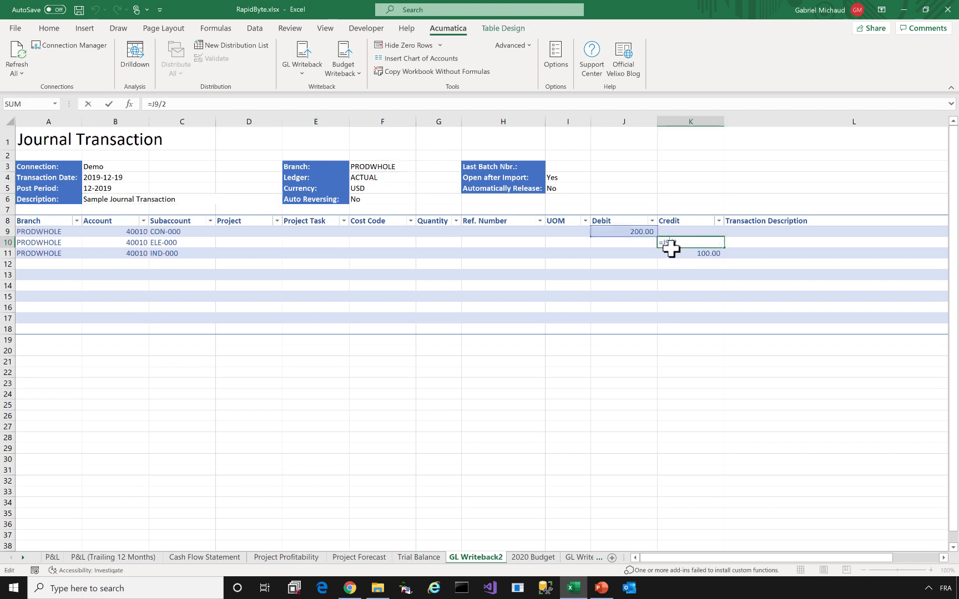
key("Return")
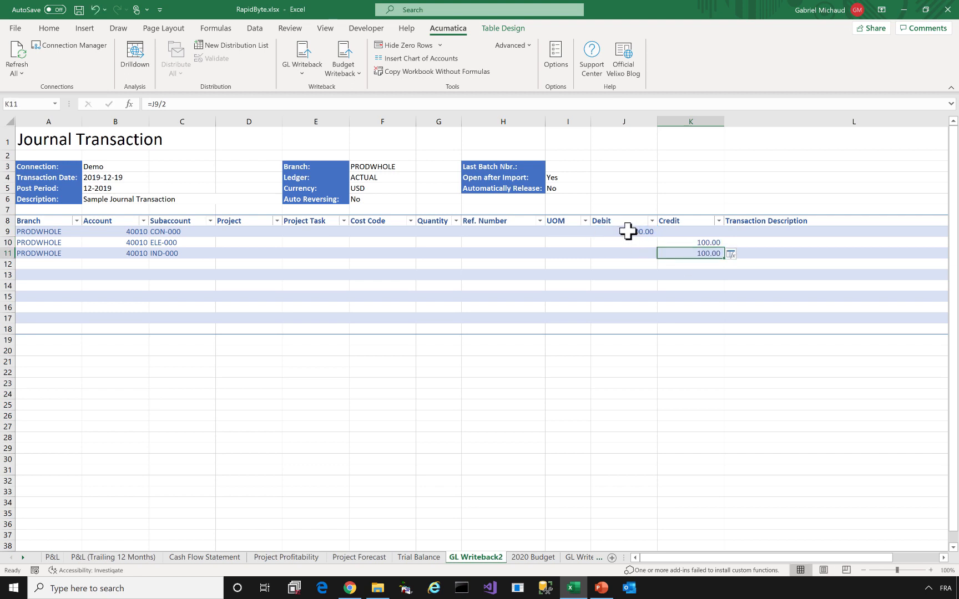
left_click(629, 232)
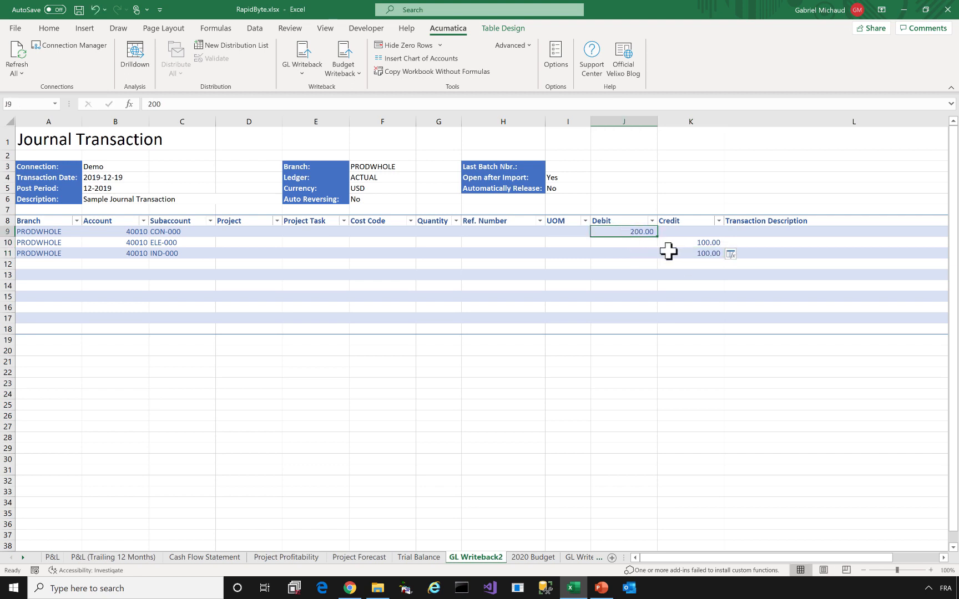
type("100")
key("Return")
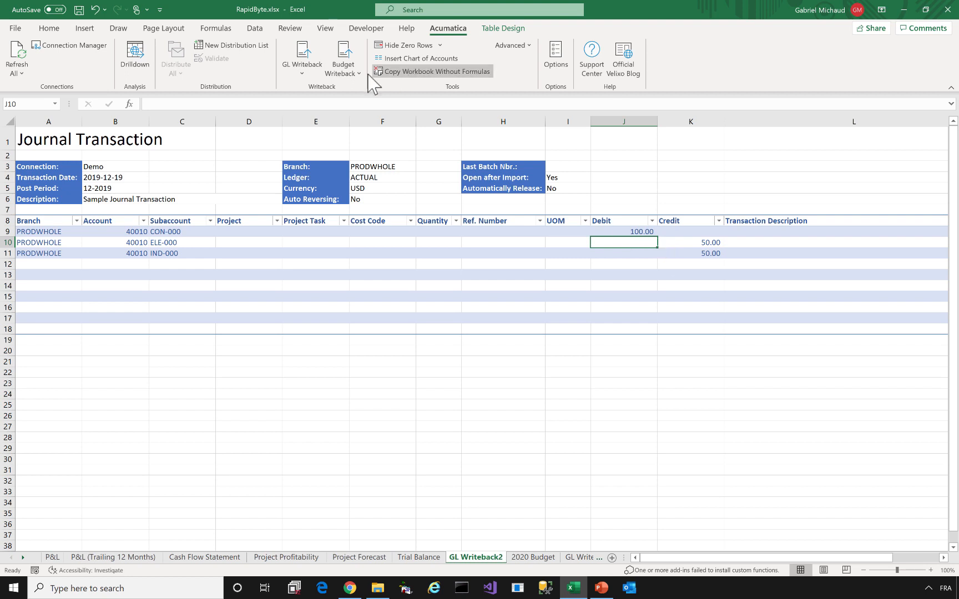
left_click(302, 73)
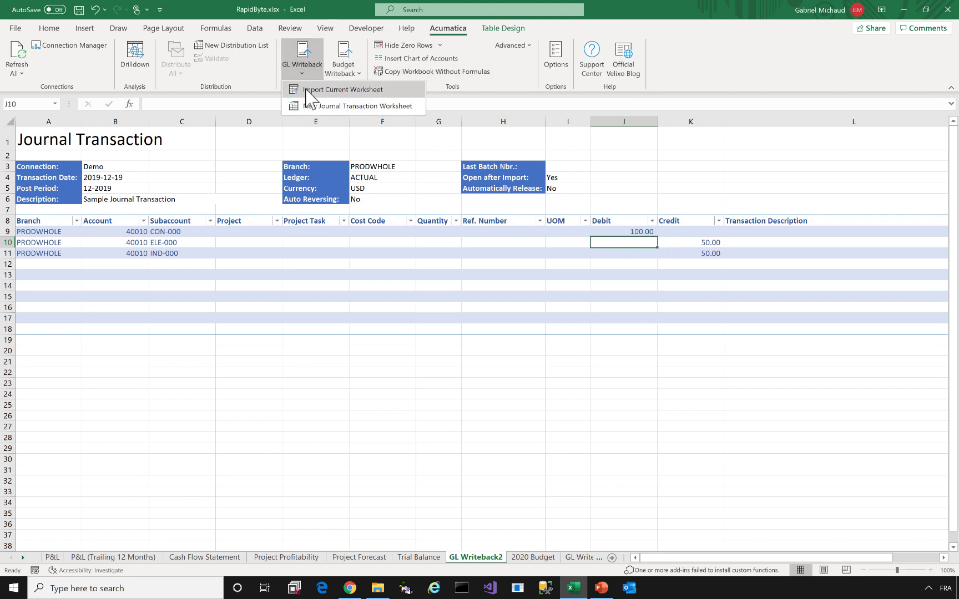
left_click(306, 90)
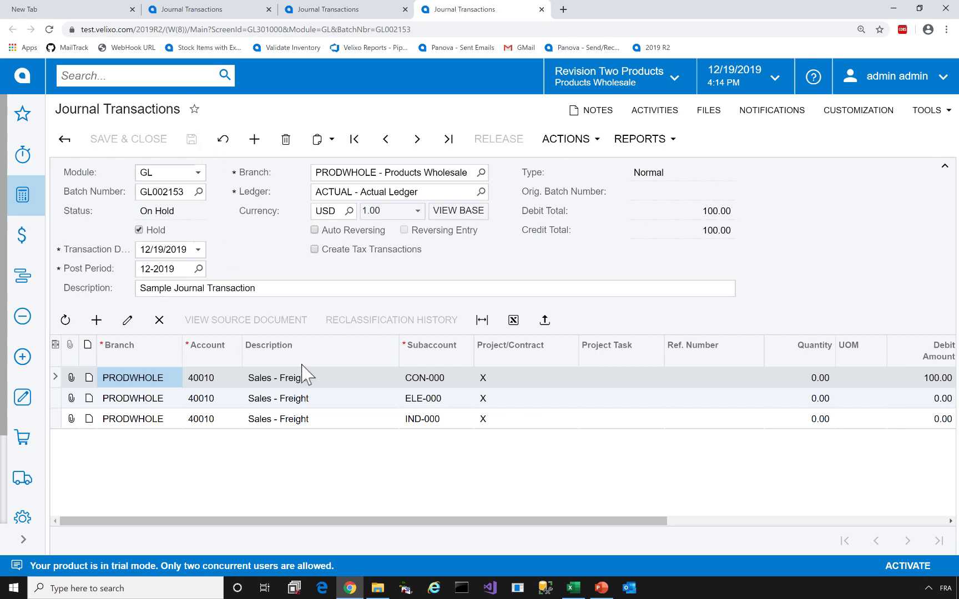
Uncheck Hold on the imported journal batch, release it to Posted, and minimize the browser
left_click_drag(445, 522, 612, 530)
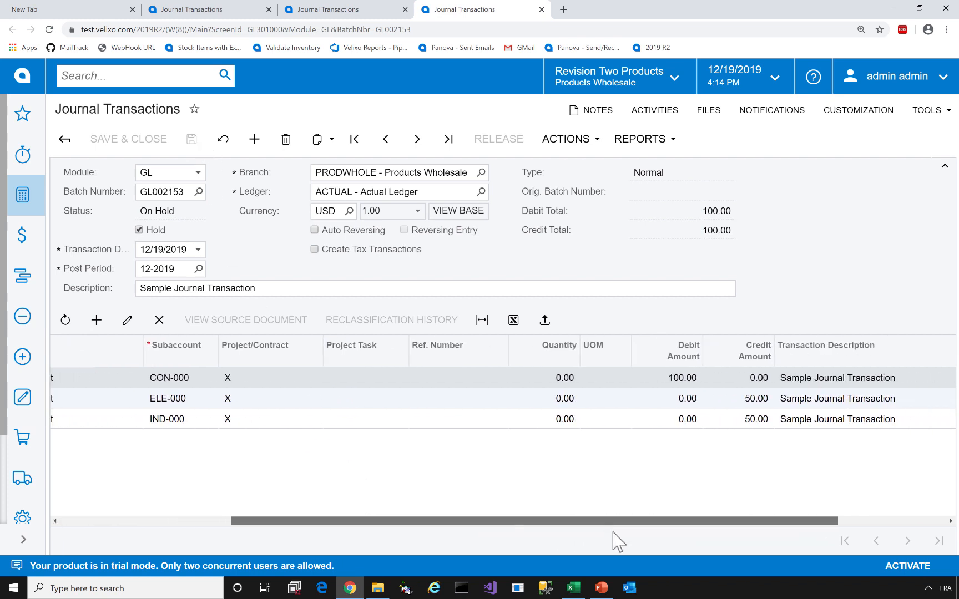
left_click(138, 230)
left_click(503, 140)
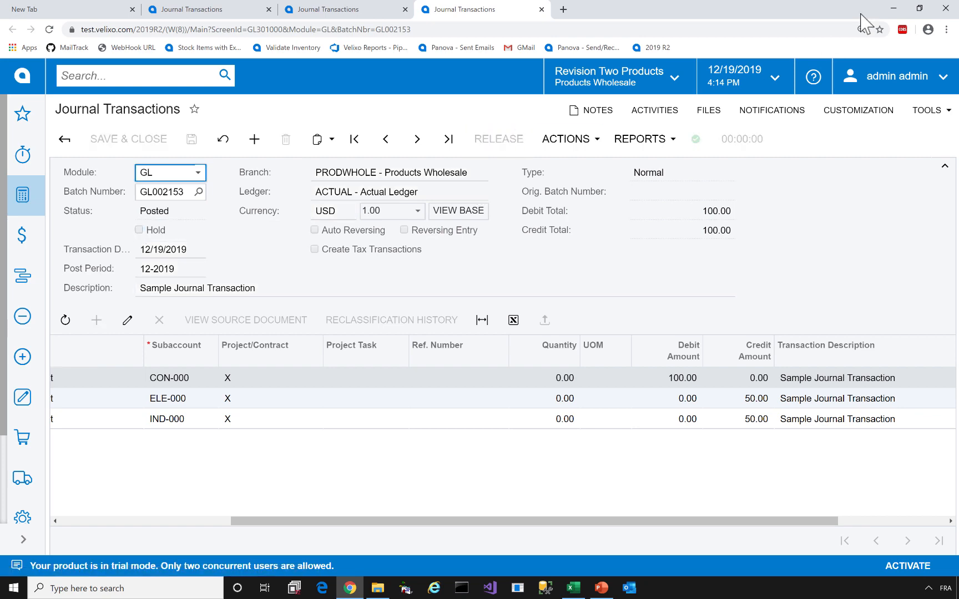
left_click(894, 10)
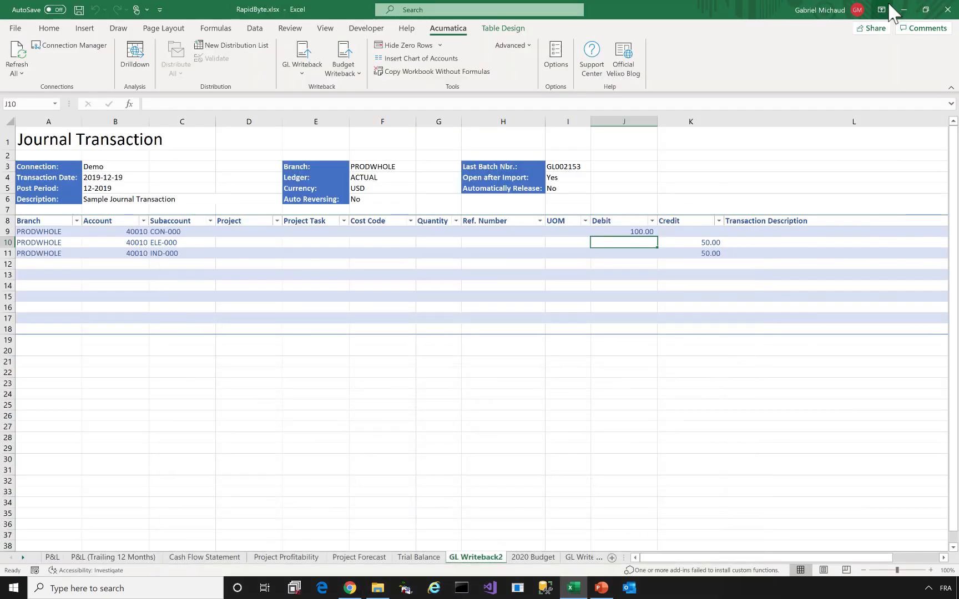
Set Open after Import to No and Automatically Release to Yes, clear Last Batch Nbr., and import a new batch
left_click(569, 181)
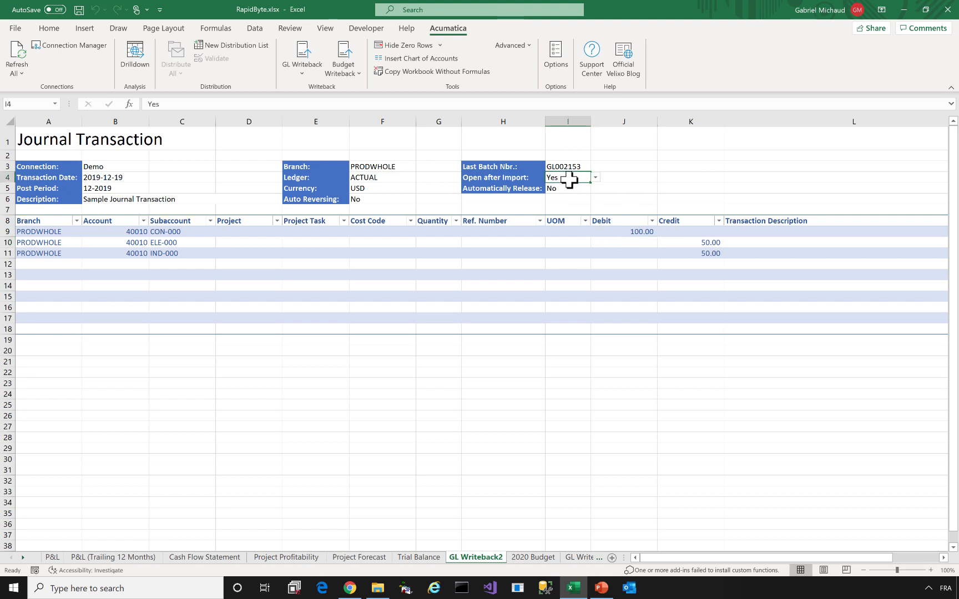
left_click(594, 179)
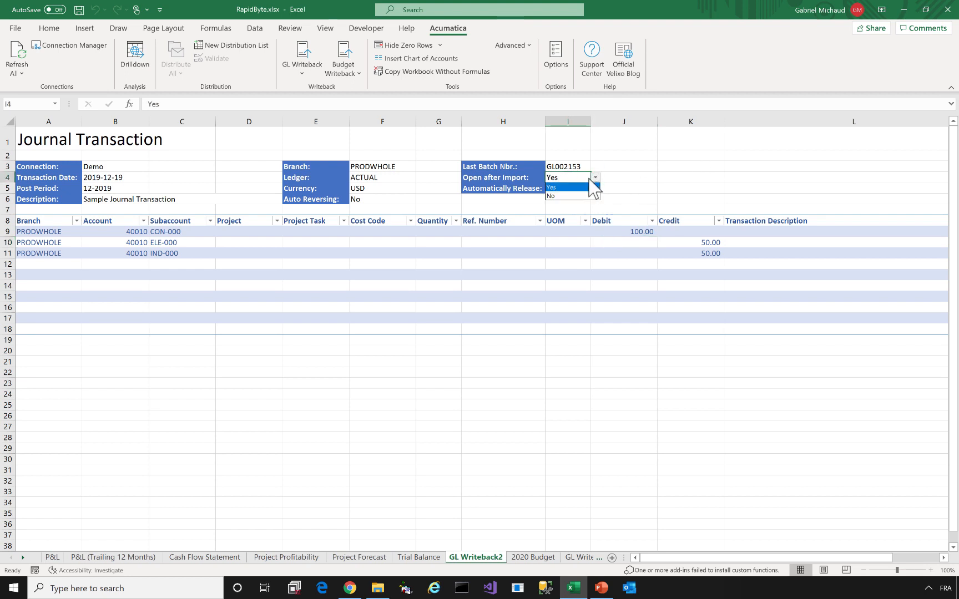
left_click(572, 197)
left_click(588, 188)
left_click(594, 188)
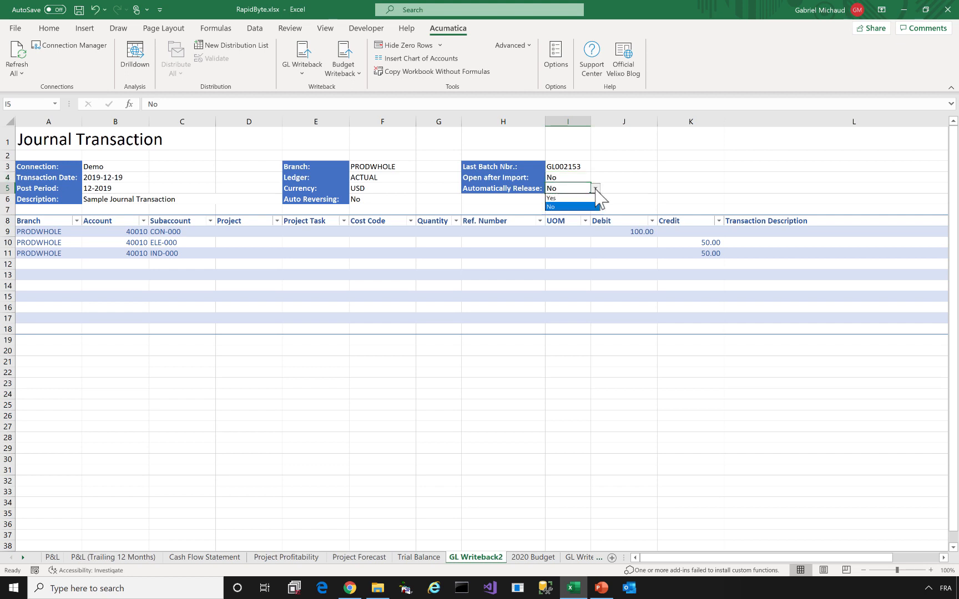
left_click(568, 197)
left_click(571, 166)
key("Delete")
key("Return")
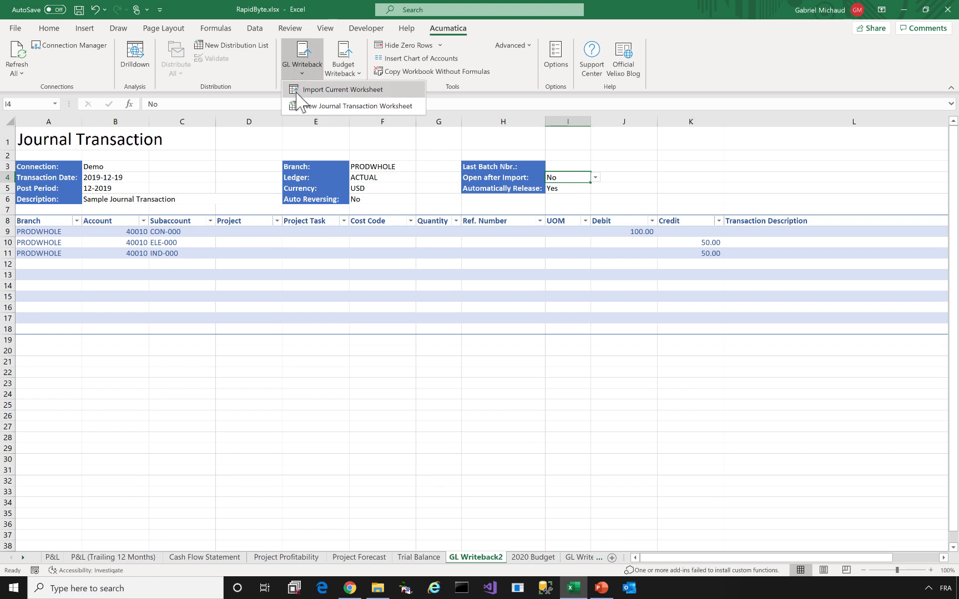
left_click(300, 90)
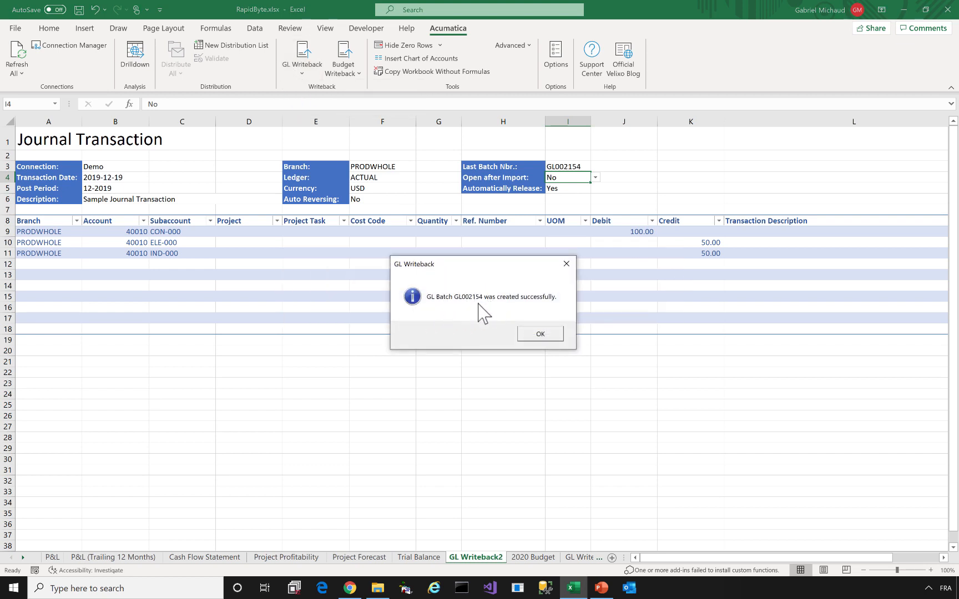
left_click(540, 334)
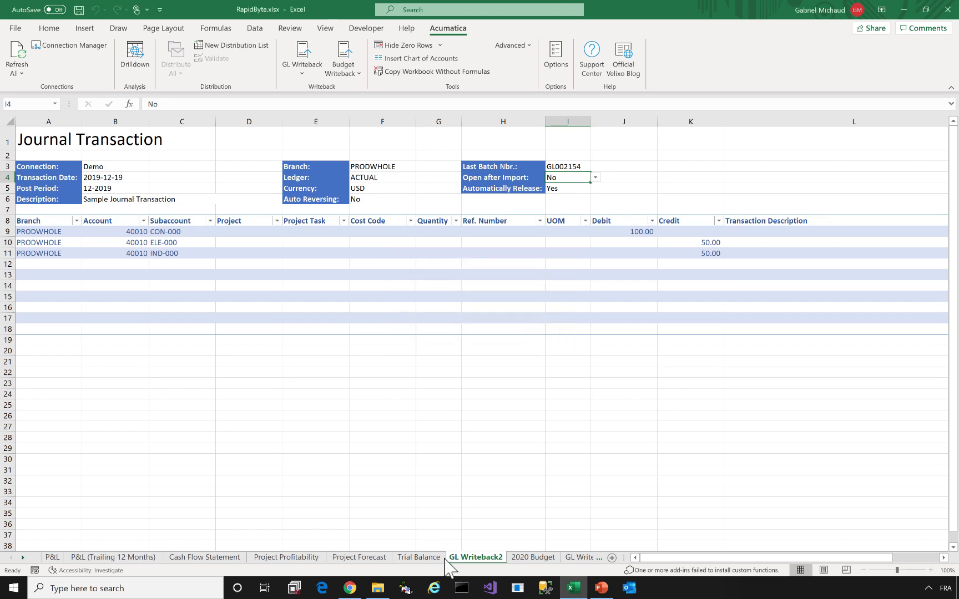
Rename the GL Writeback2 sheet to 'My transaction', then advance to the presentation's Demo slide
right_click(493, 557)
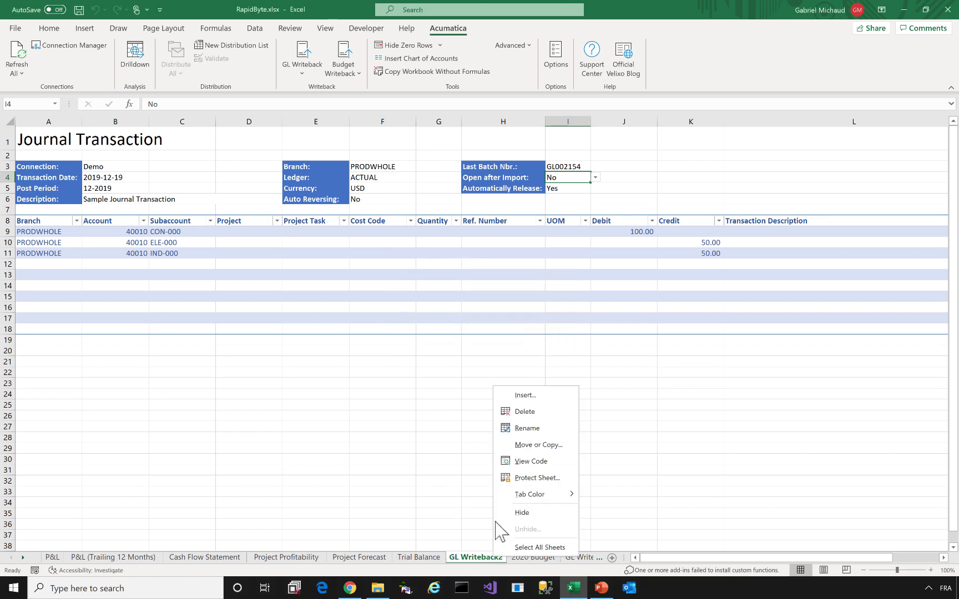
left_click(534, 426)
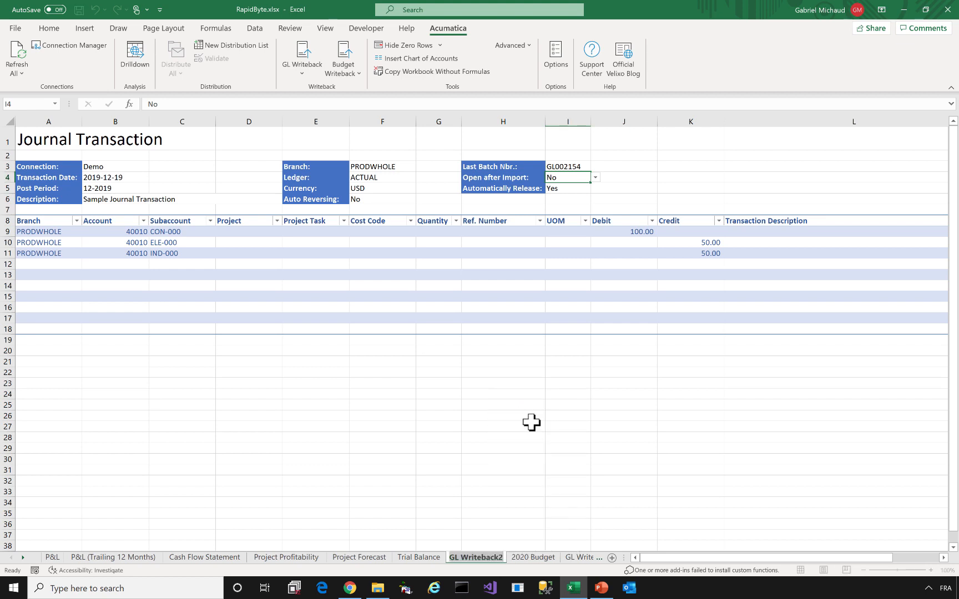
type("My transaction")
key("Return")
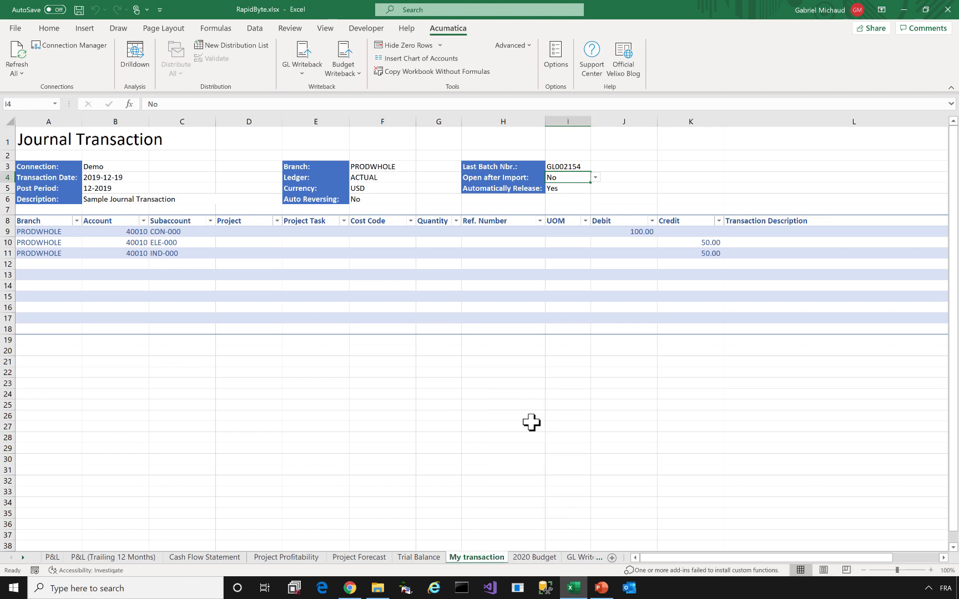
left_click(302, 70)
left_click(299, 104)
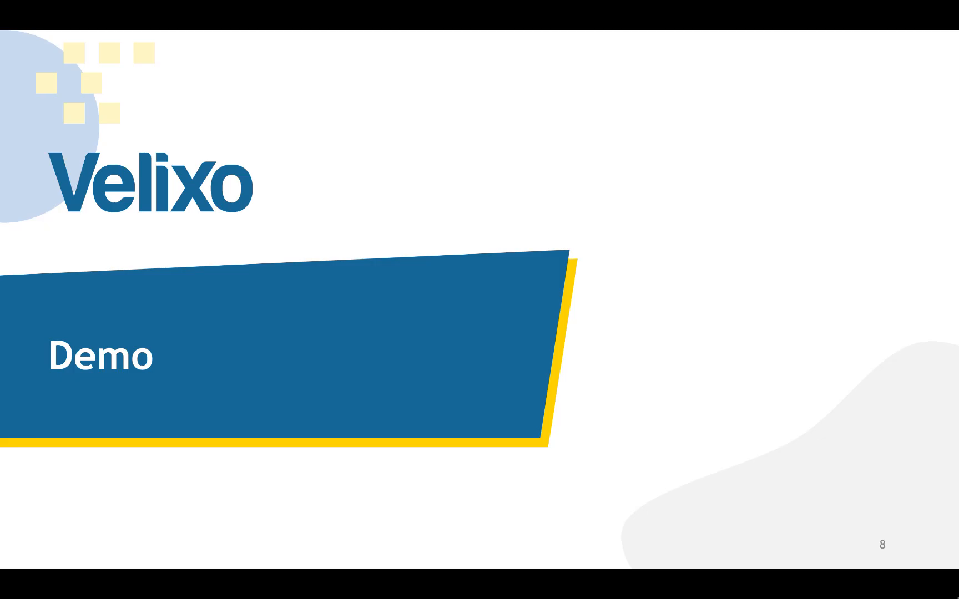
key("Right")
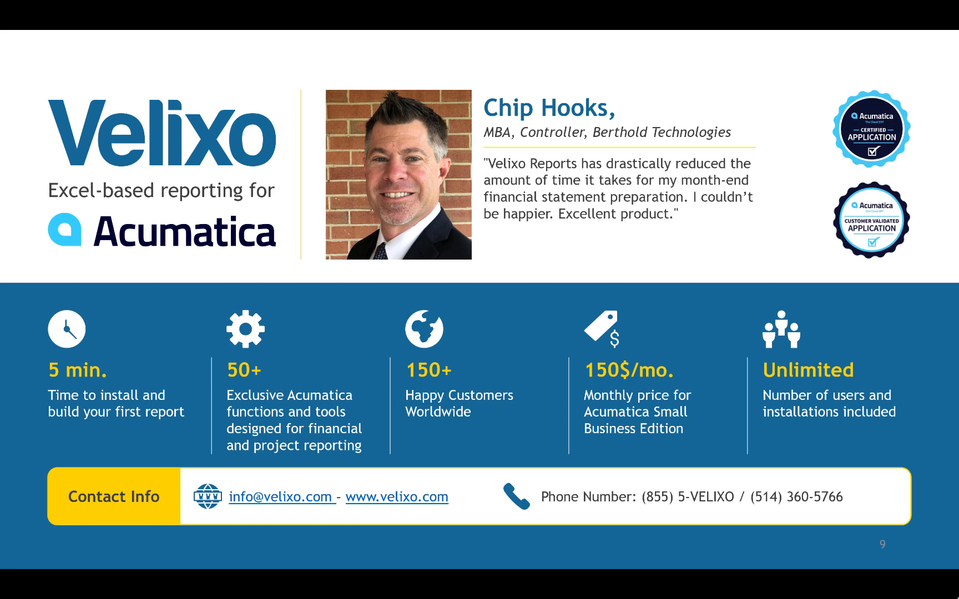